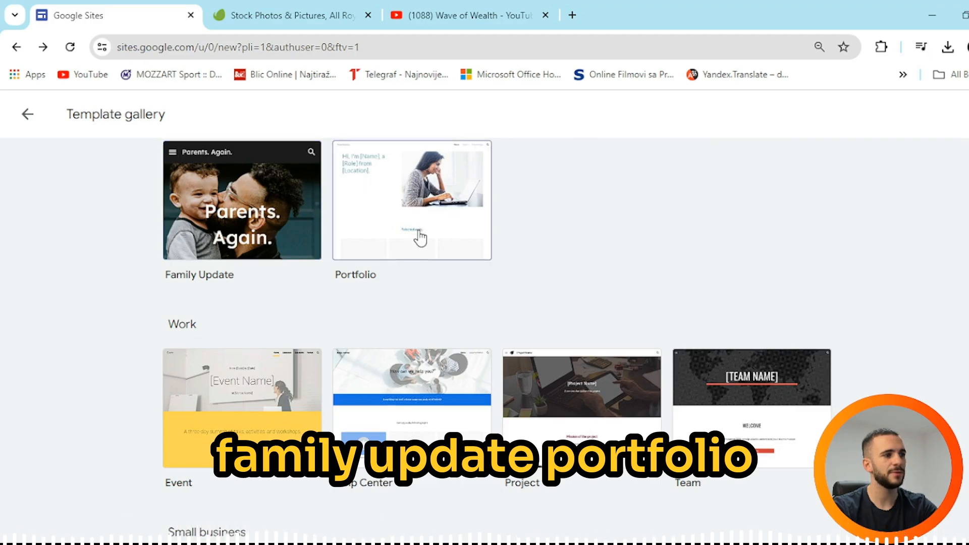
Step: Look through the template gallery and the Classic Sites page, and return to the new Sites home page
{"action": "scroll", "coordinate": [277, 164], "scroll_direction": "down", "scroll_amount": 7}
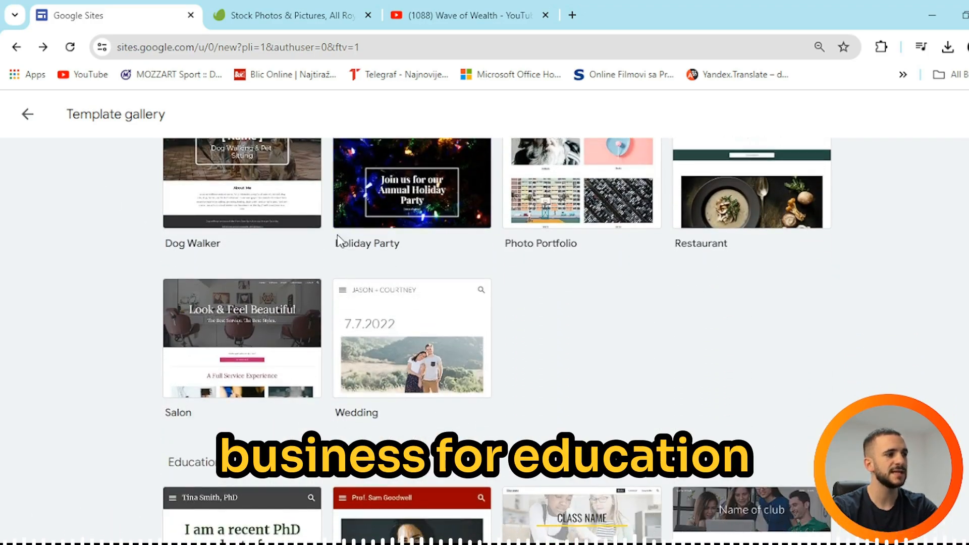
{"action": "scroll", "coordinate": [145, 240], "scroll_direction": "down", "scroll_amount": 5}
{"action": "scroll", "coordinate": [515, 244], "scroll_direction": "up", "scroll_amount": 12}
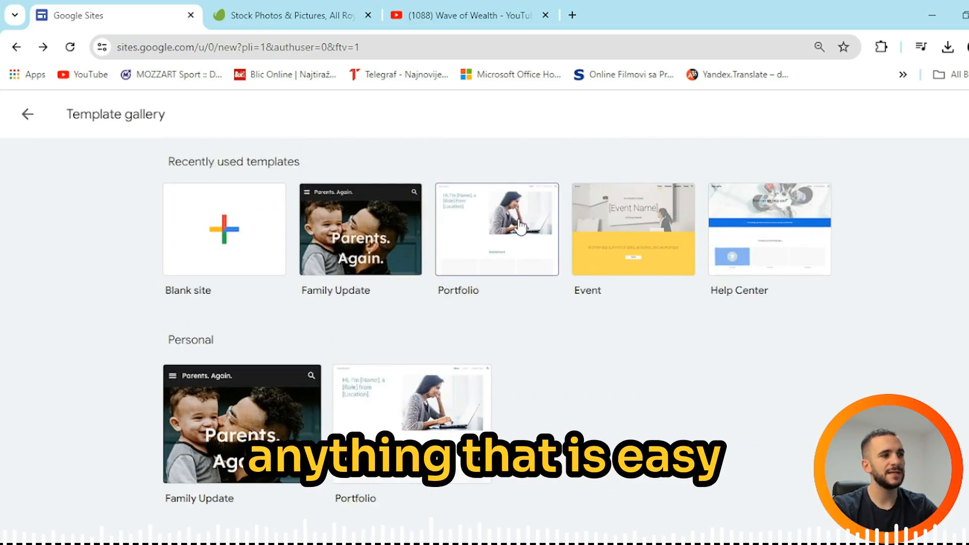
{"action": "left_click", "coordinate": [27, 114]}
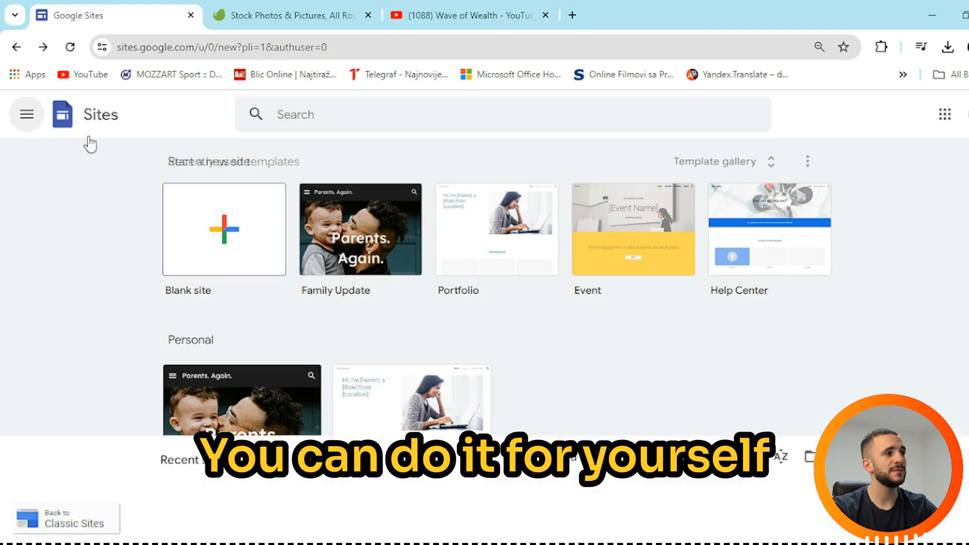
{"action": "left_click", "coordinate": [115, 511]}
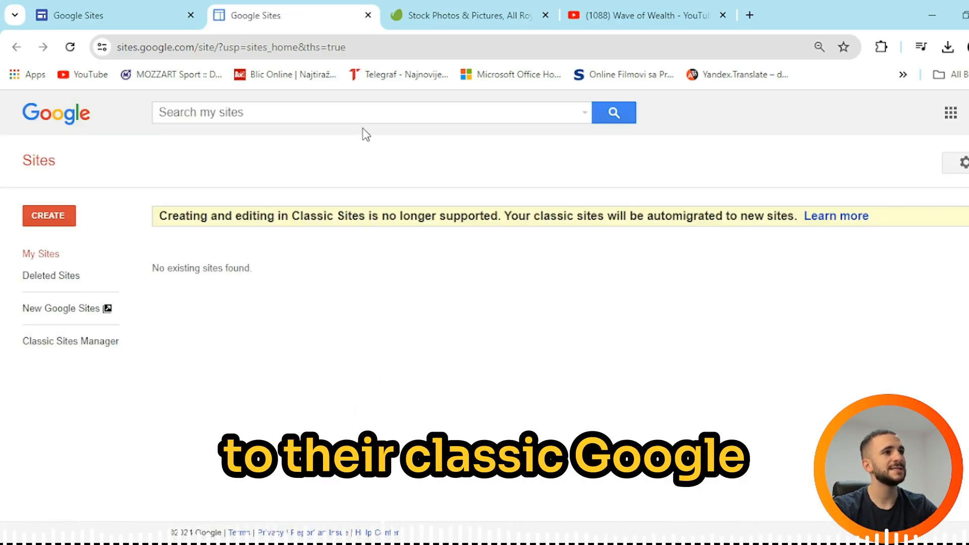
{"action": "left_click", "coordinate": [368, 15]}
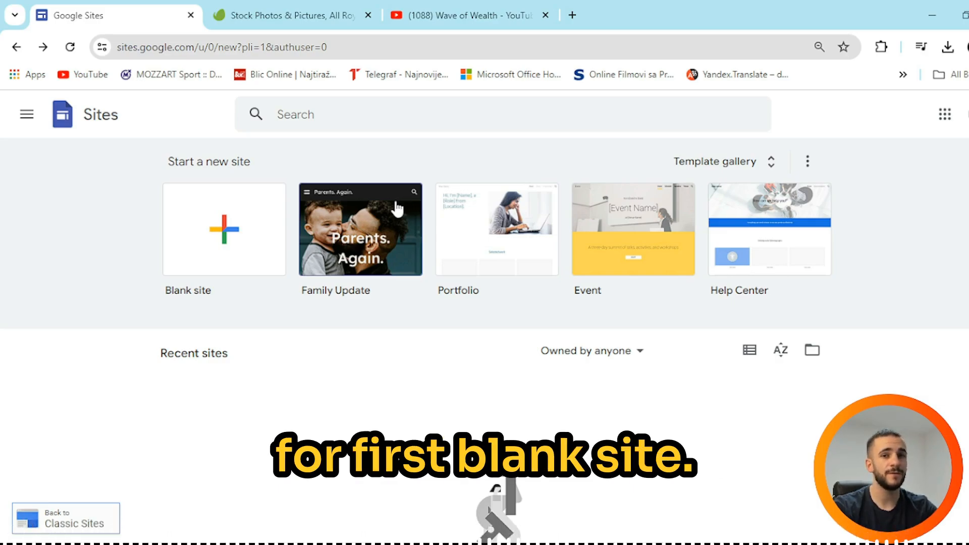
Step: Create a blank site and name it "Wave of Wealth"
{"action": "left_click", "coordinate": [191, 271]}
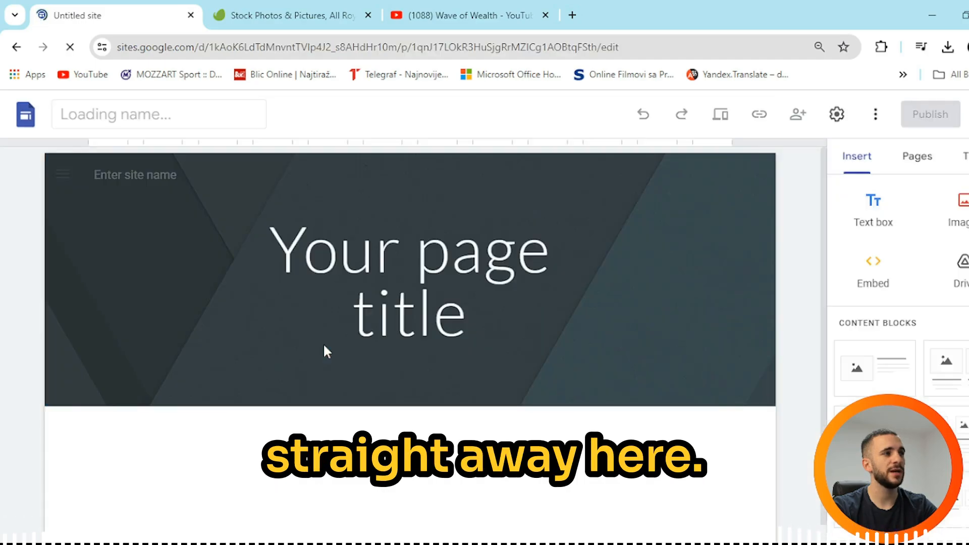
{"action": "left_click", "coordinate": [323, 343]}
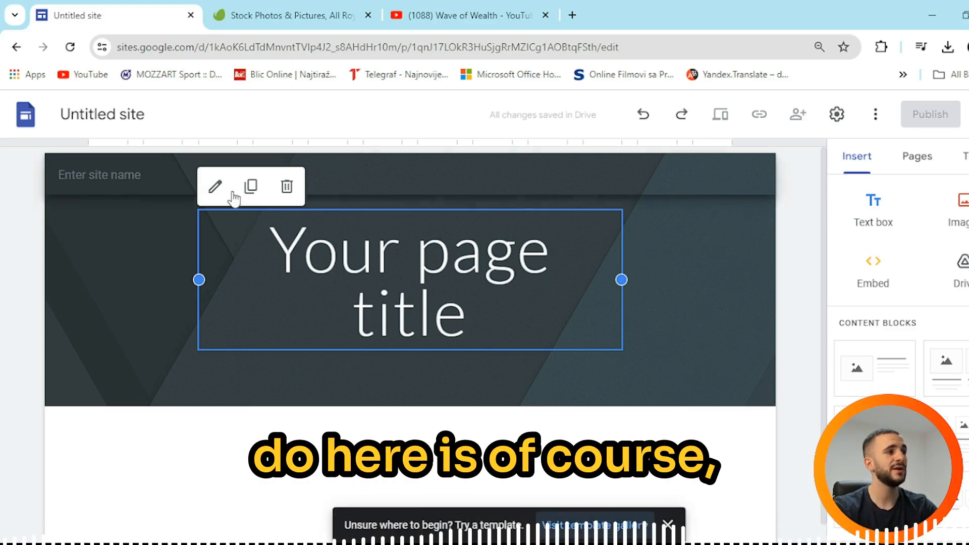
{"action": "left_click", "coordinate": [114, 116]}
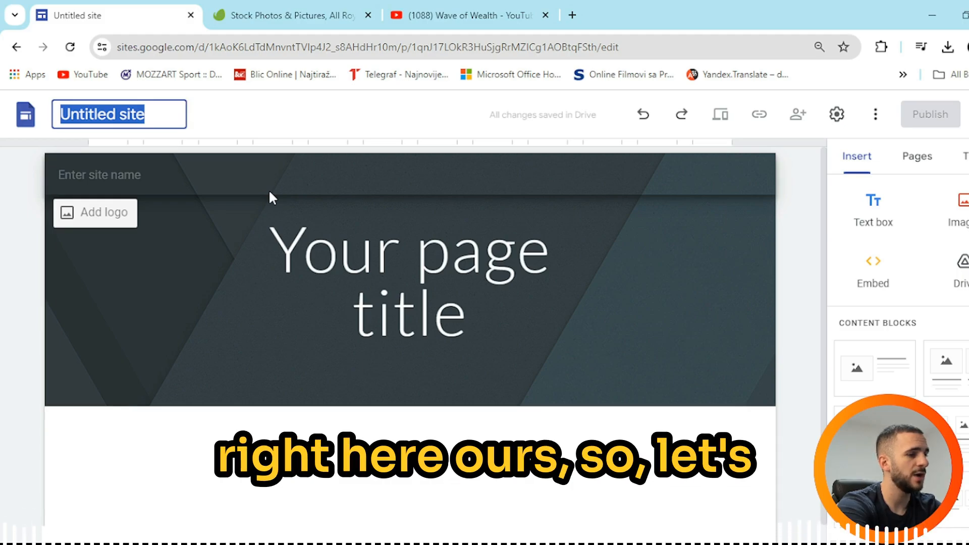
{"action": "type", "text": "Wave of Wealt"}
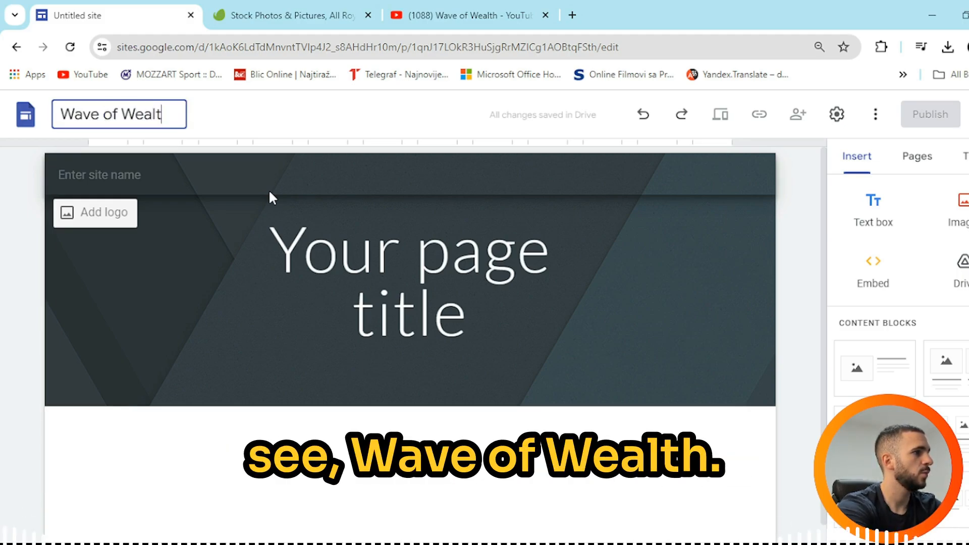
{"action": "type", "text": "h"}
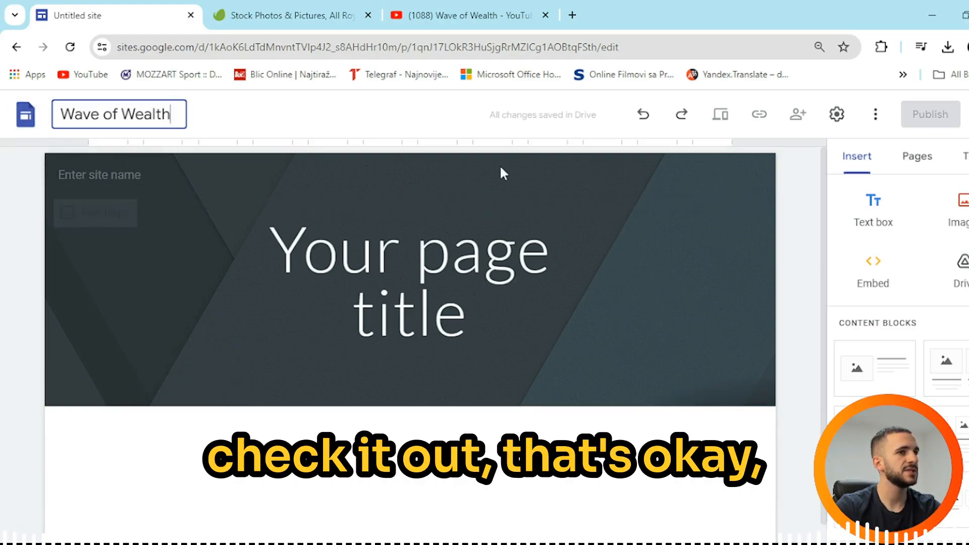
{"action": "left_click", "coordinate": [10, 199]}
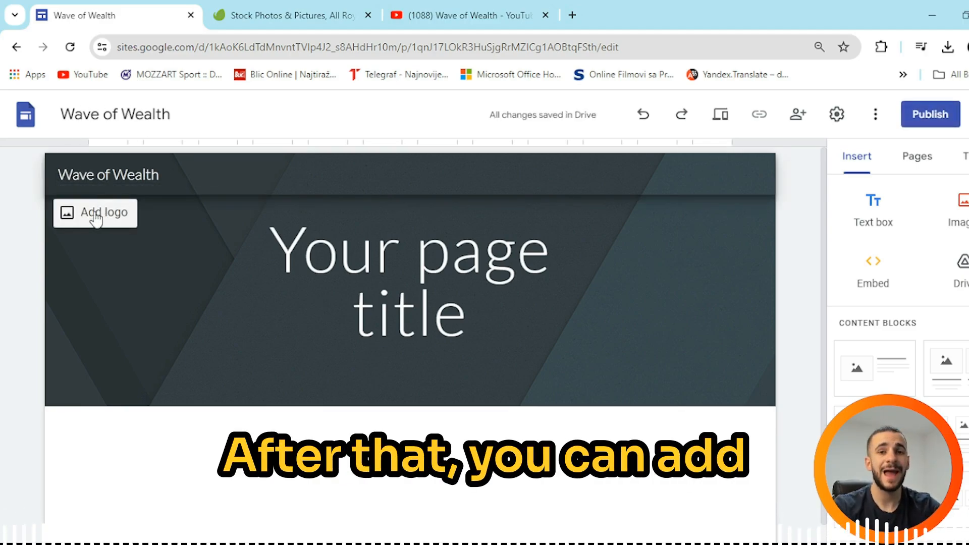
Step: Upload the orange Wave of Wealth image as the site's logo in the brand images settings
{"action": "left_click", "coordinate": [56, 212]}
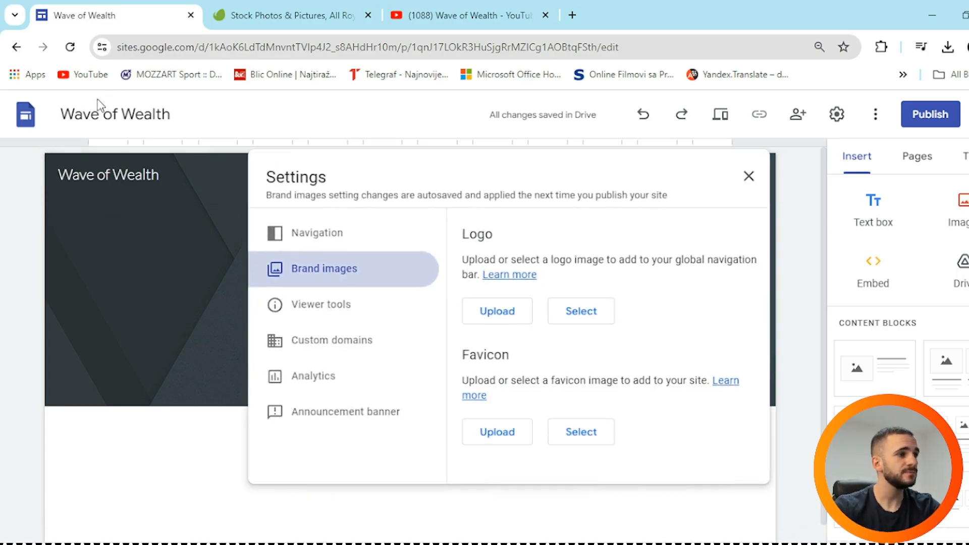
{"action": "left_click", "coordinate": [749, 176]}
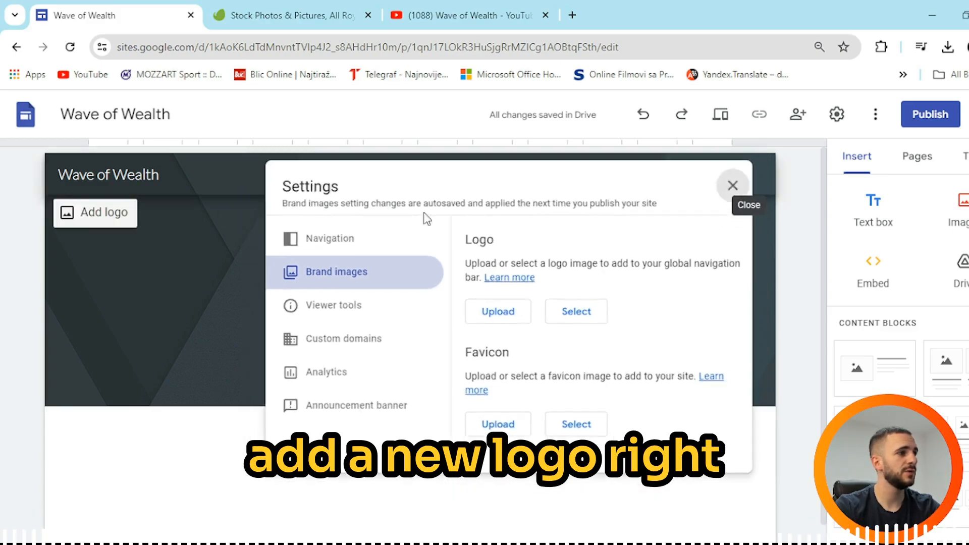
{"action": "left_click", "coordinate": [76, 217]}
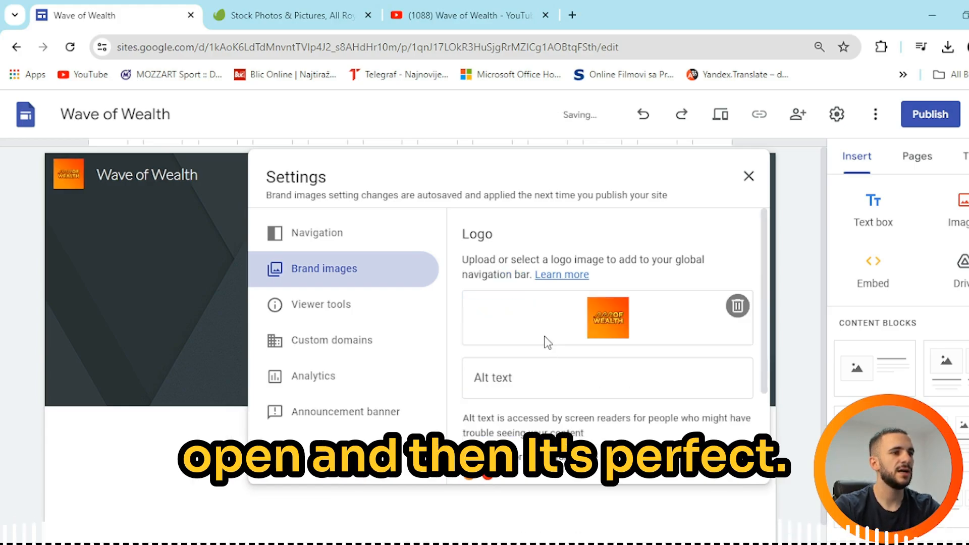
{"action": "scroll", "coordinate": [703, 254], "scroll_direction": "down", "scroll_amount": 3}
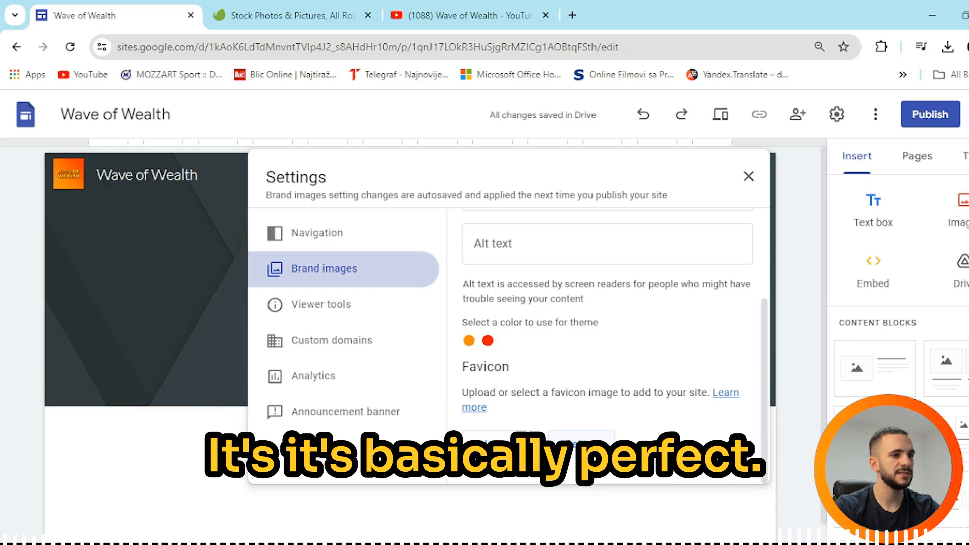
Step: Review the favicon image sources and the logo-based theme colour options in the brand images settings, leaving the settings closed
{"action": "left_click", "coordinate": [581, 444]}
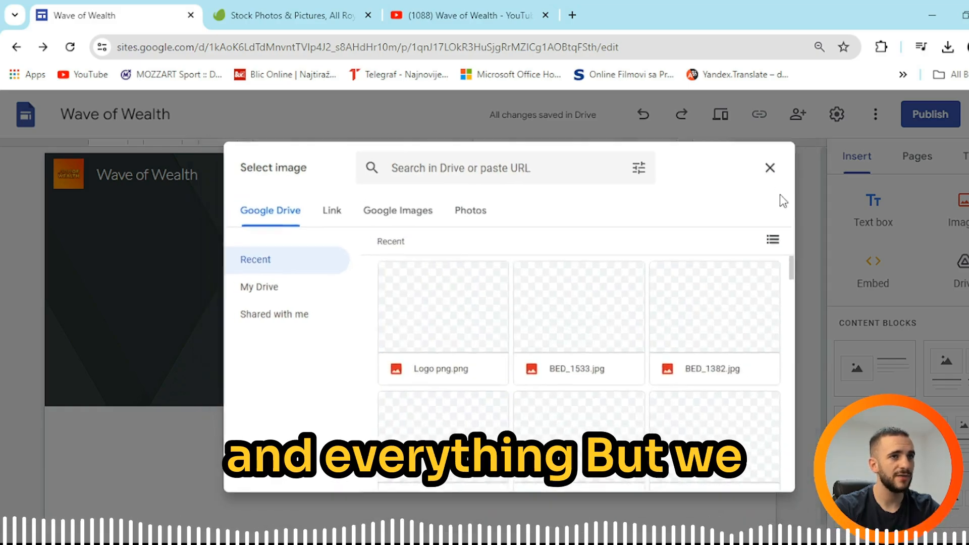
{"action": "left_click", "coordinate": [770, 167]}
{"action": "left_click", "coordinate": [749, 178]}
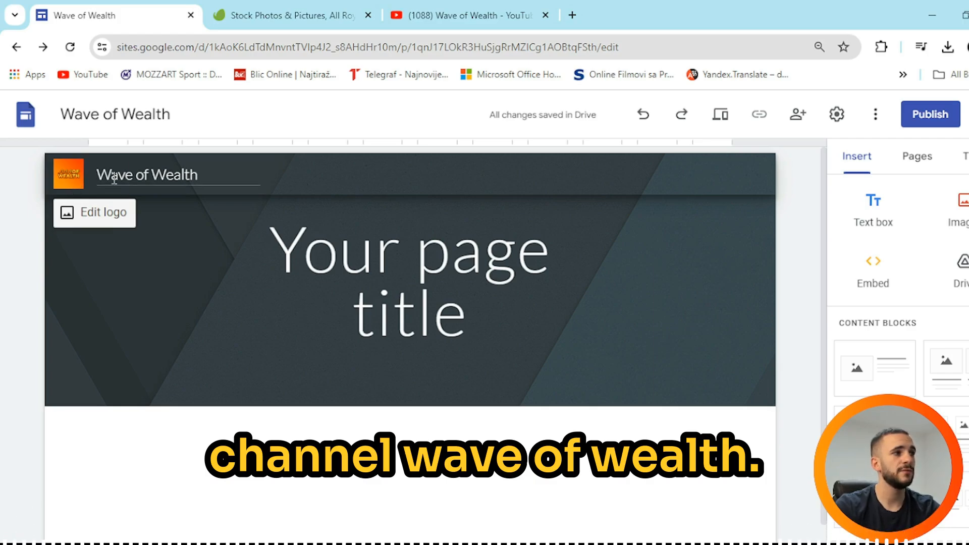
{"action": "left_click", "coordinate": [92, 216]}
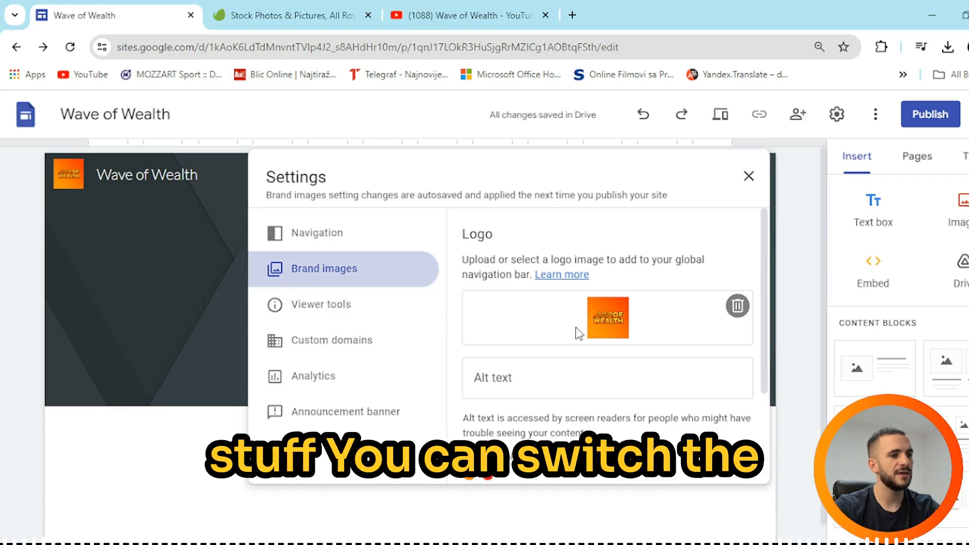
{"action": "scroll", "coordinate": [577, 331], "scroll_direction": "down", "scroll_amount": 3}
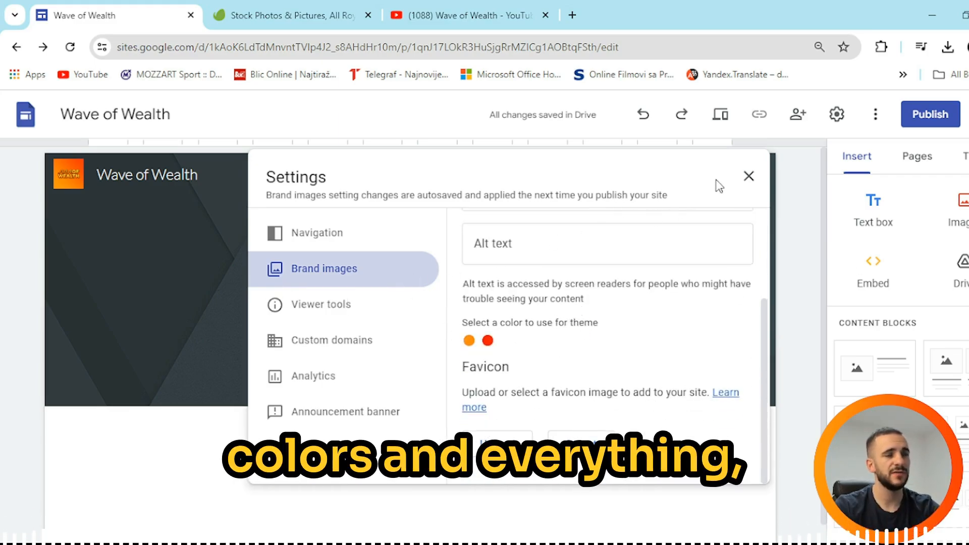
{"action": "left_click", "coordinate": [748, 177]}
Step: Replace the placeholder page title in the header with "Welcome"
{"action": "left_click", "coordinate": [375, 269]}
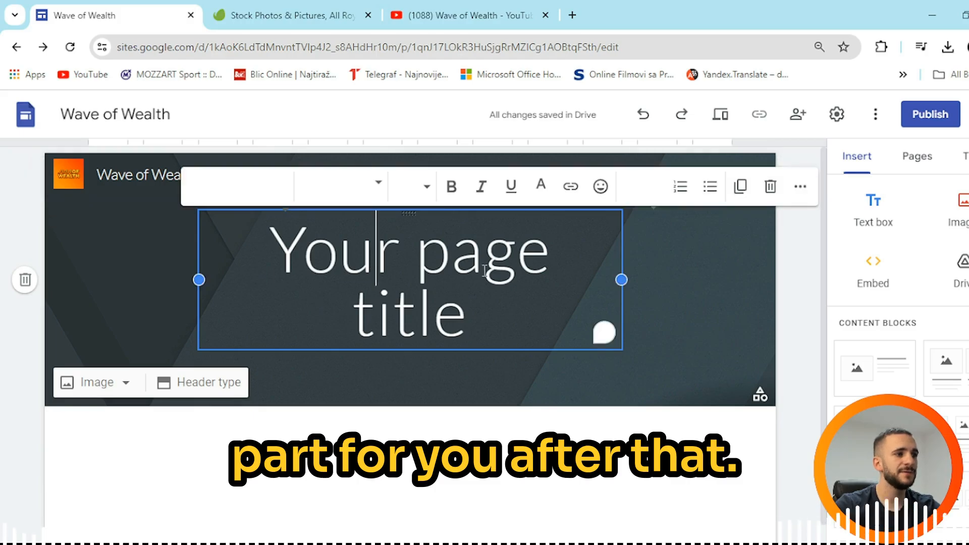
{"action": "left_click_drag", "start_coordinate": [472, 326], "coordinate": [285, 247]}
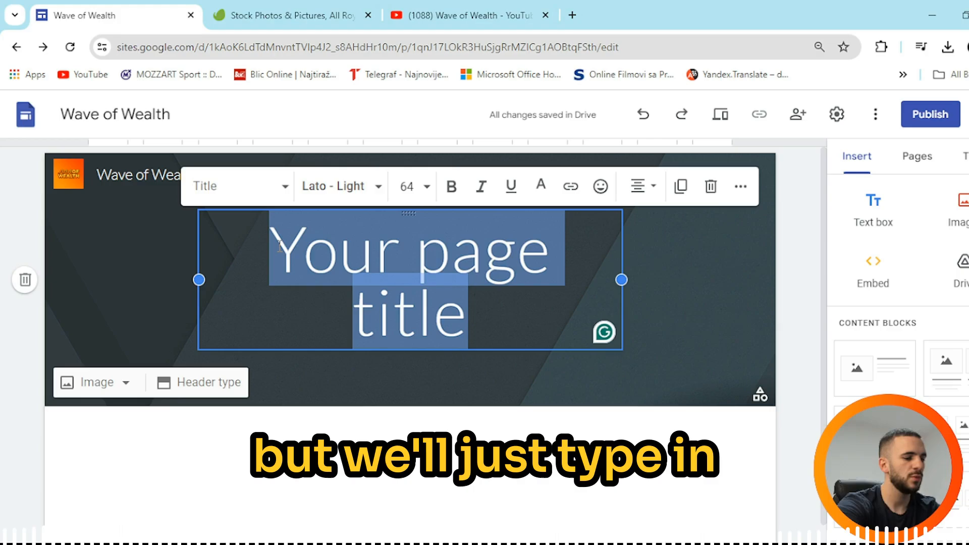
{"action": "type", "text": "Weal"}
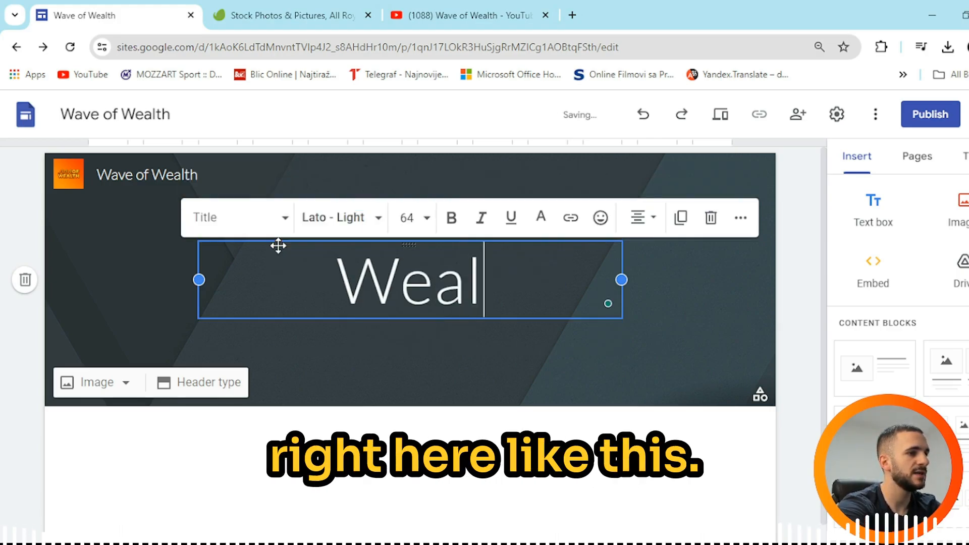
{"action": "key", "text": "BackSpace"}
{"action": "key", "text": "BackSpace"}
{"action": "type", "text": "lcome"}
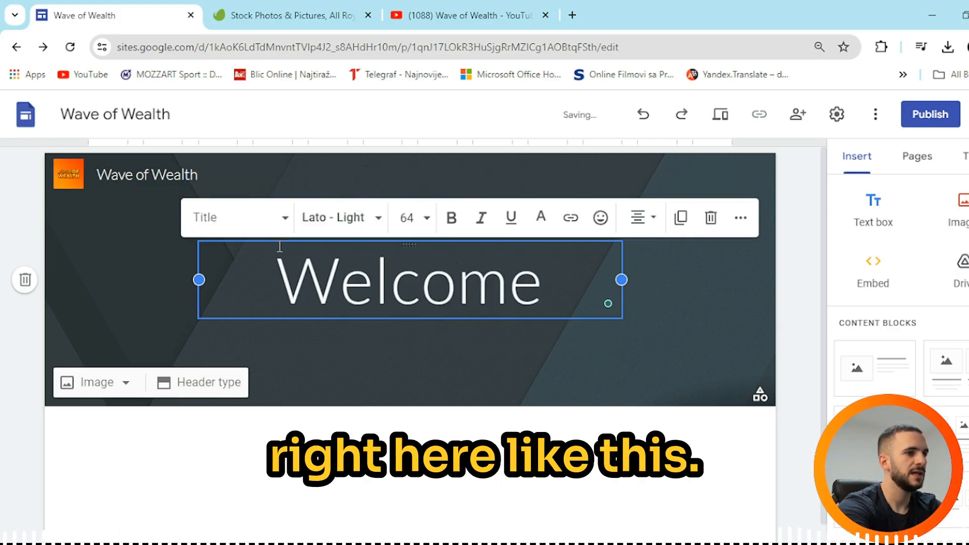
{"action": "left_click", "coordinate": [109, 272]}
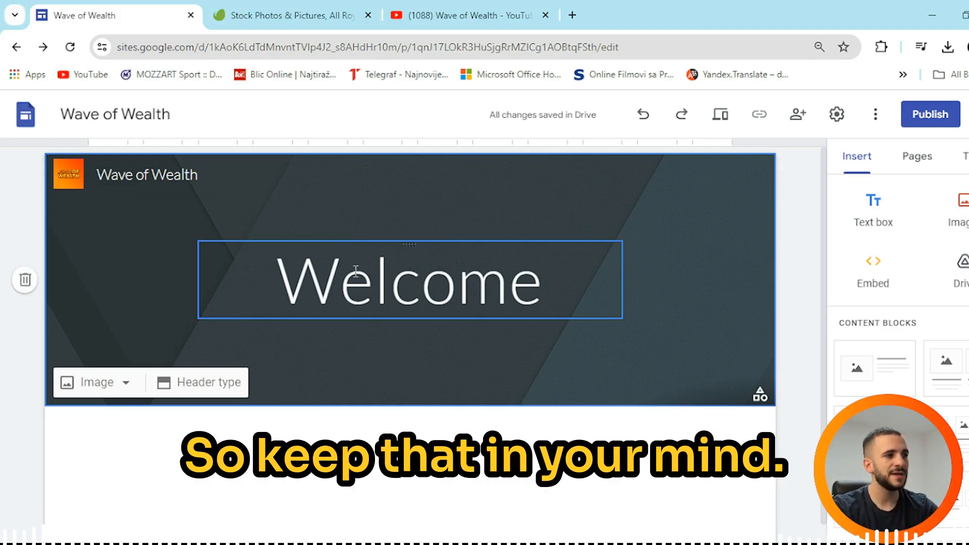
{"action": "left_click_drag", "start_coordinate": [294, 283], "coordinate": [520, 298]}
{"action": "left_click", "coordinate": [721, 339]}
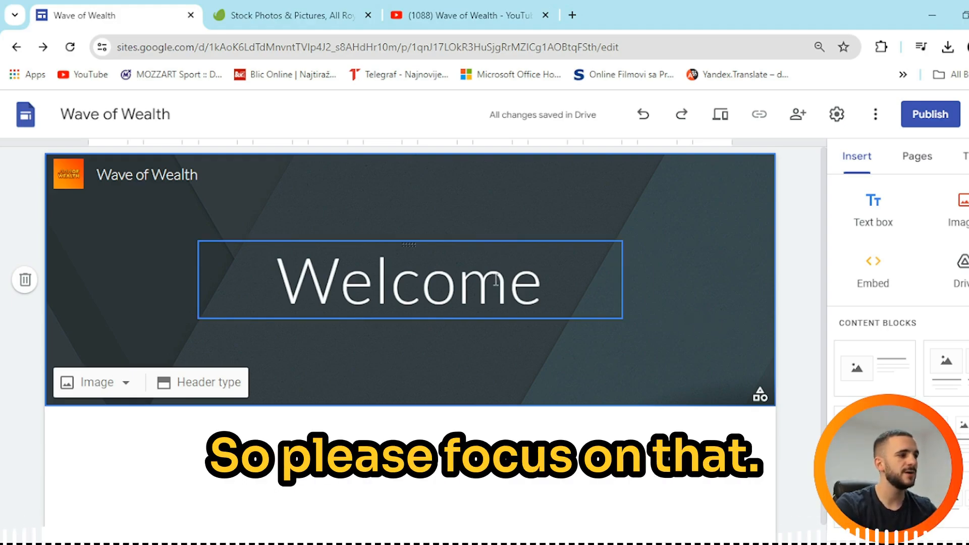
Step: Try the Large banner, Title only and Cover header types, and return the header to Banner
{"action": "left_click", "coordinate": [123, 389]}
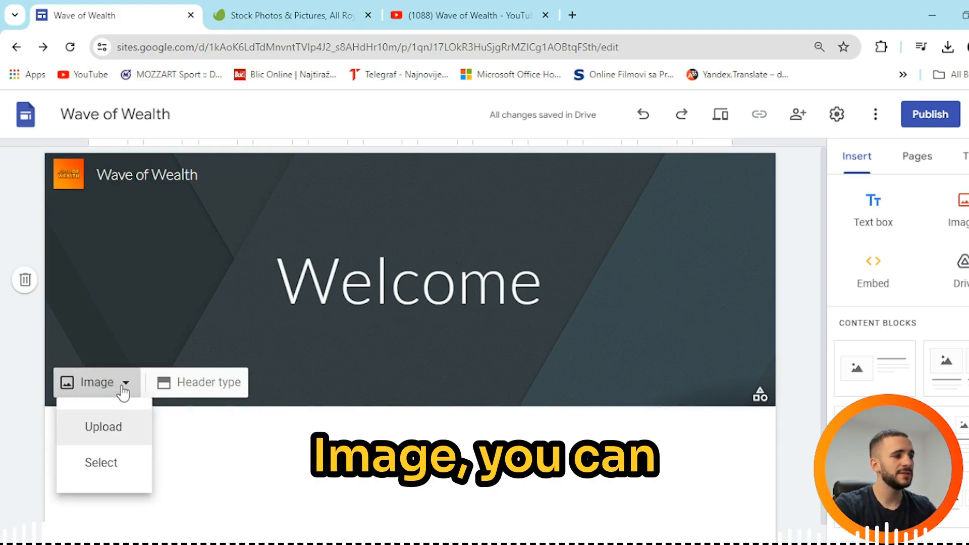
{"action": "left_click", "coordinate": [207, 390]}
{"action": "left_click", "coordinate": [216, 389]}
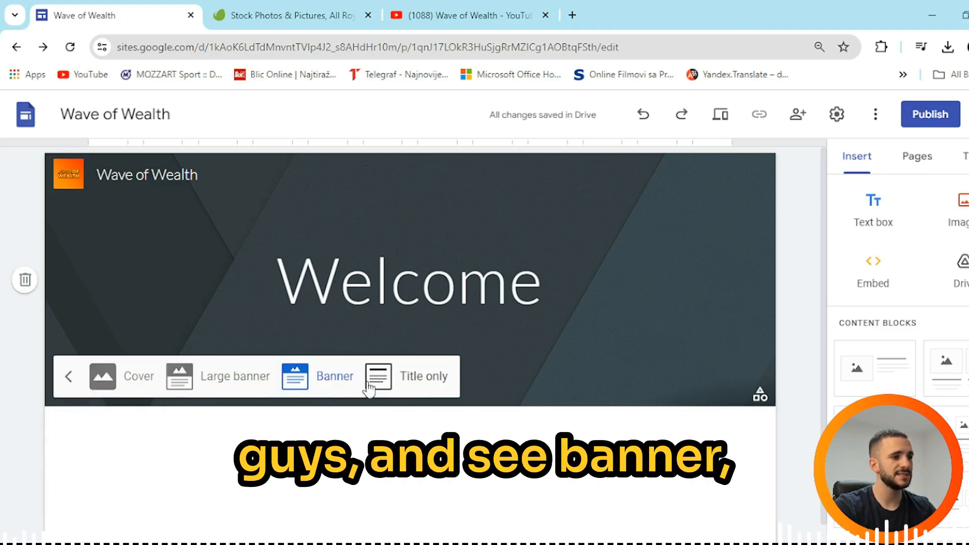
{"action": "left_click", "coordinate": [235, 386]}
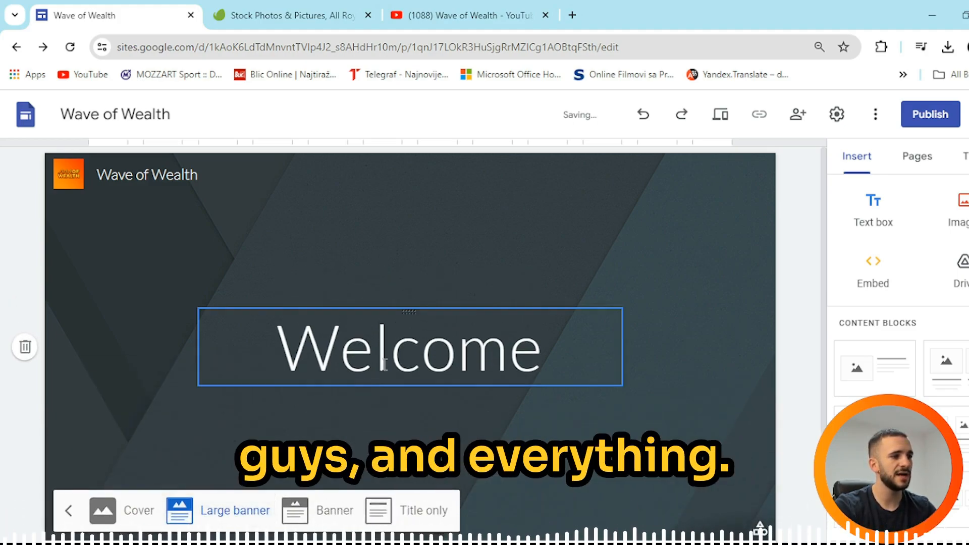
{"action": "left_click", "coordinate": [322, 365]}
{"action": "left_click", "coordinate": [412, 376]}
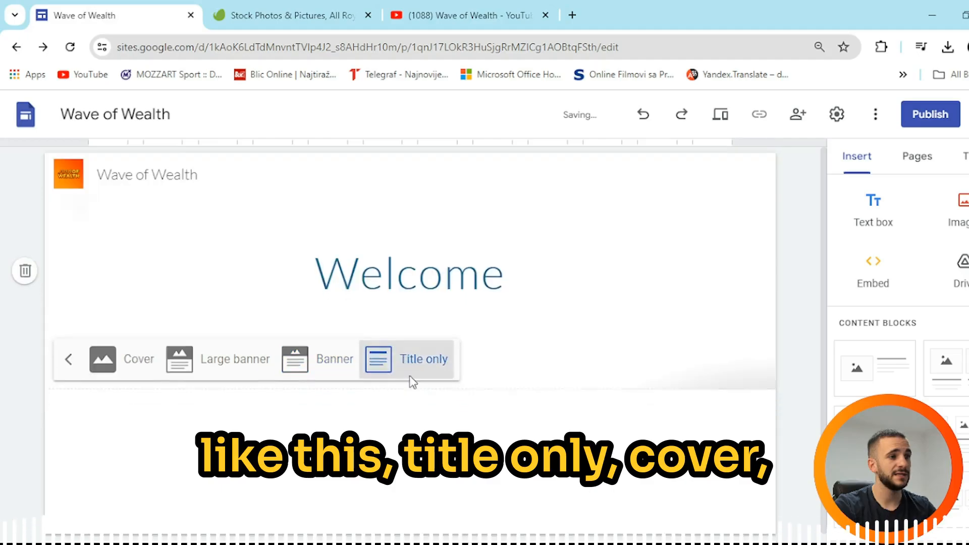
{"action": "left_click", "coordinate": [113, 259]}
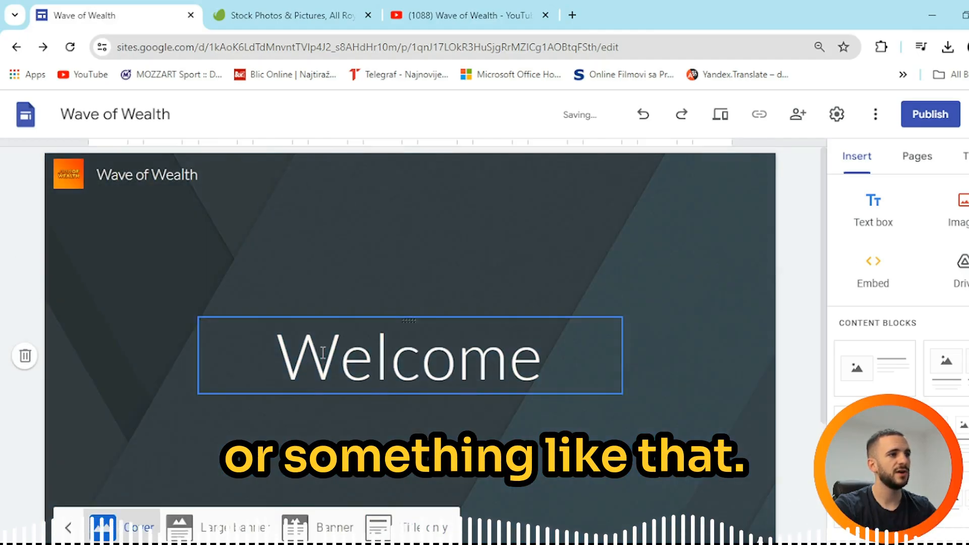
{"action": "scroll", "coordinate": [467, 387], "scroll_direction": "down", "scroll_amount": 3}
{"action": "left_click", "coordinate": [325, 362]}
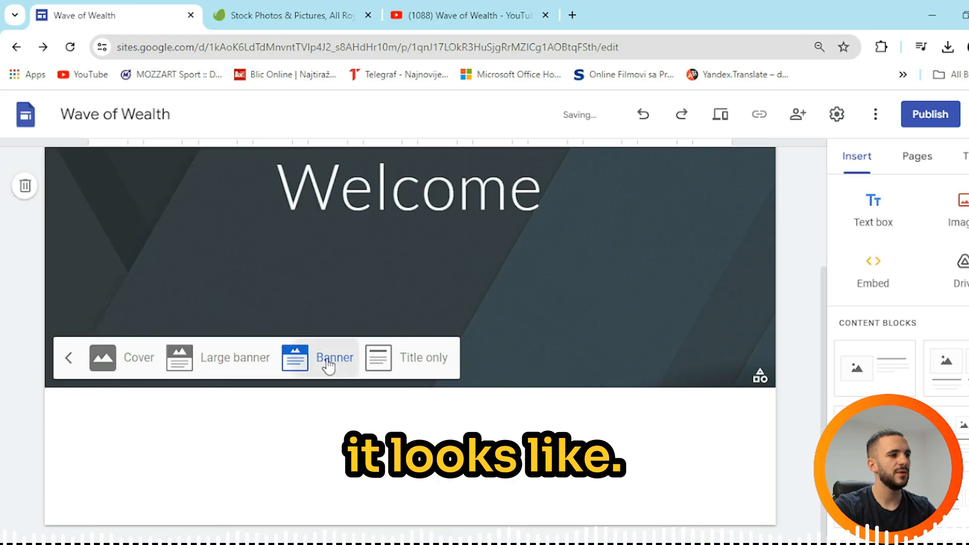
{"action": "left_click", "coordinate": [191, 282]}
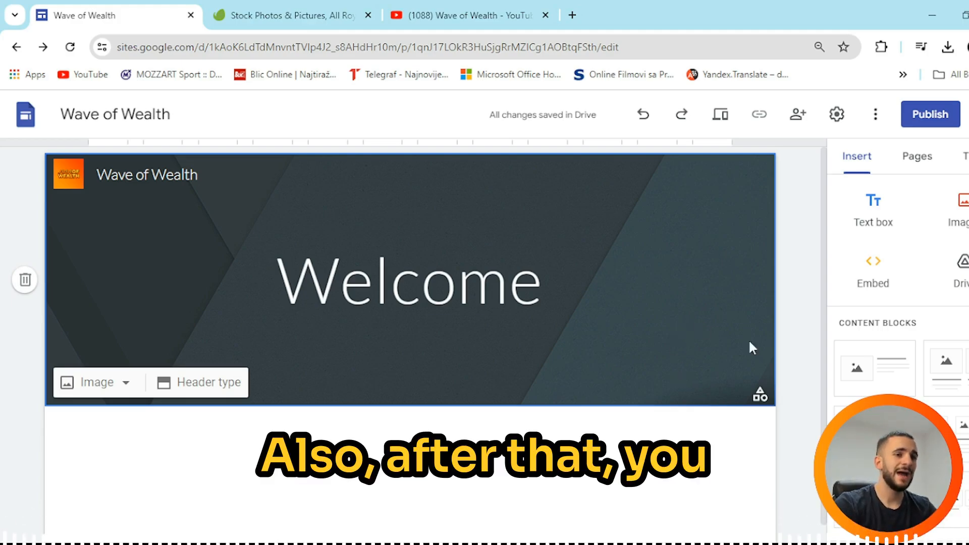
Step: Apply the Diplomat theme to the site from the themes created by Google
{"action": "left_click", "coordinate": [761, 397]}
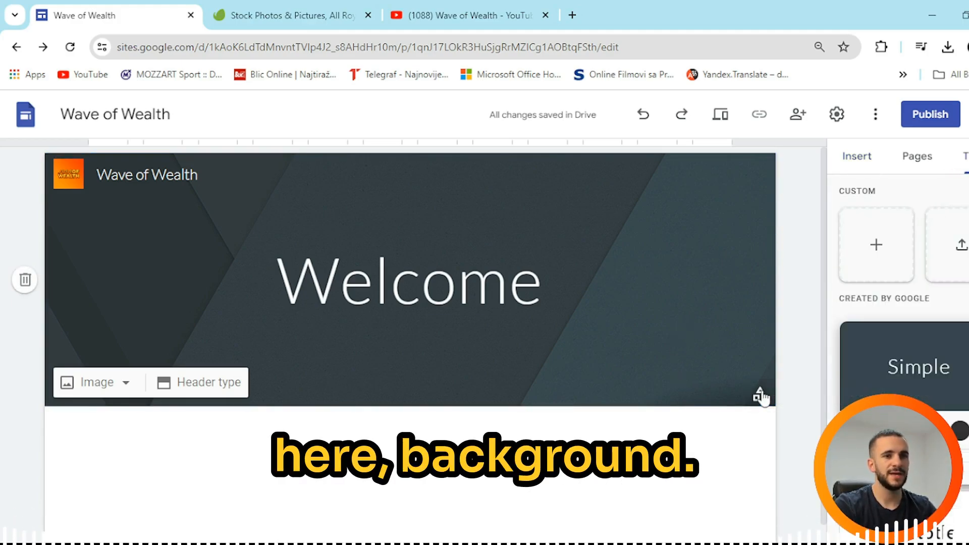
{"action": "left_click", "coordinate": [939, 347]}
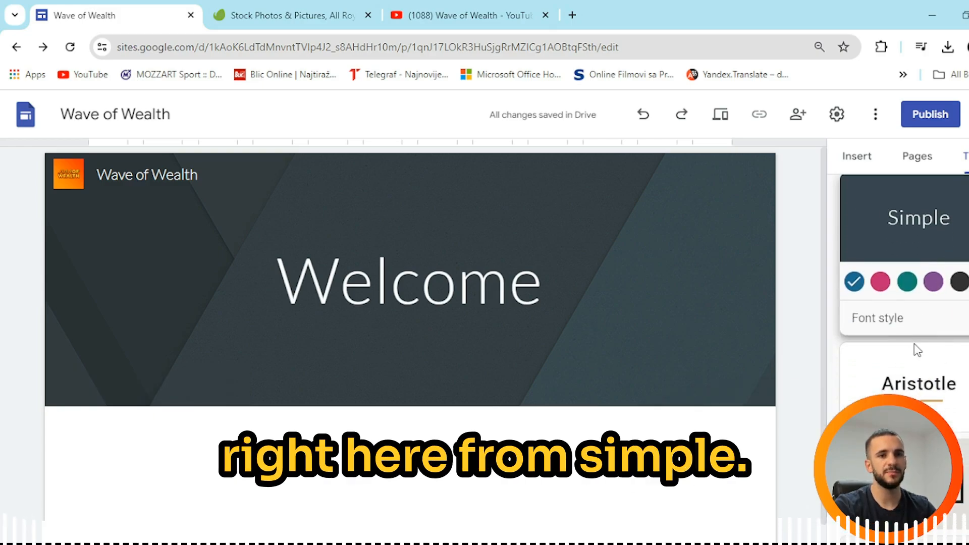
{"action": "scroll", "coordinate": [918, 350], "scroll_direction": "down", "scroll_amount": 2}
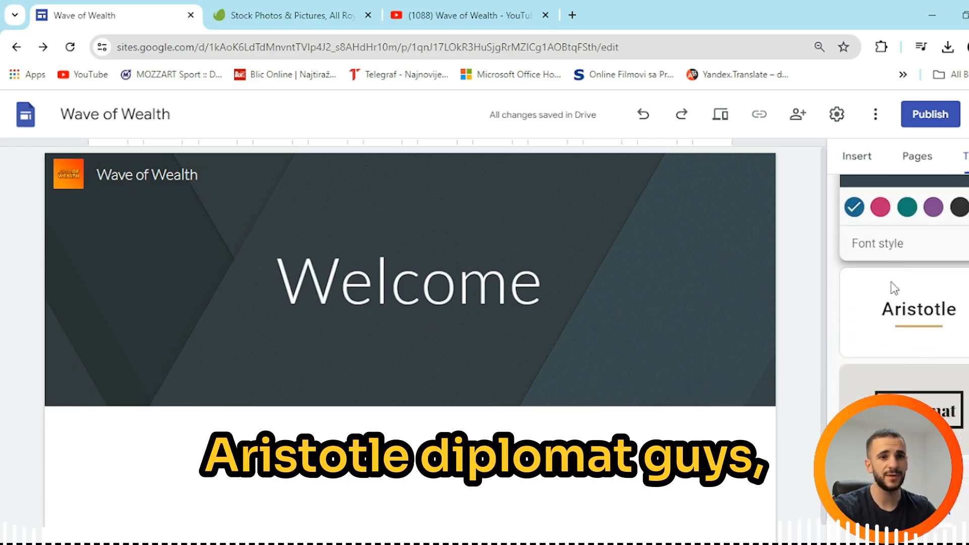
{"action": "scroll", "coordinate": [909, 298], "scroll_direction": "down", "scroll_amount": 3}
{"action": "left_click", "coordinate": [939, 308]}
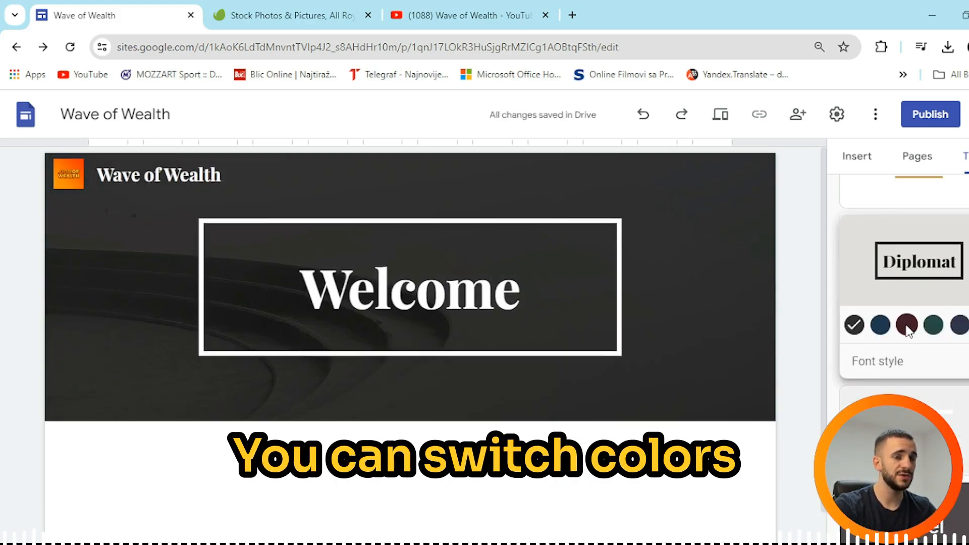
Step: Try the dark red preset and custom dark grey-brown, red and yellow colours for the Diplomat theme
{"action": "left_click", "coordinate": [907, 328]}
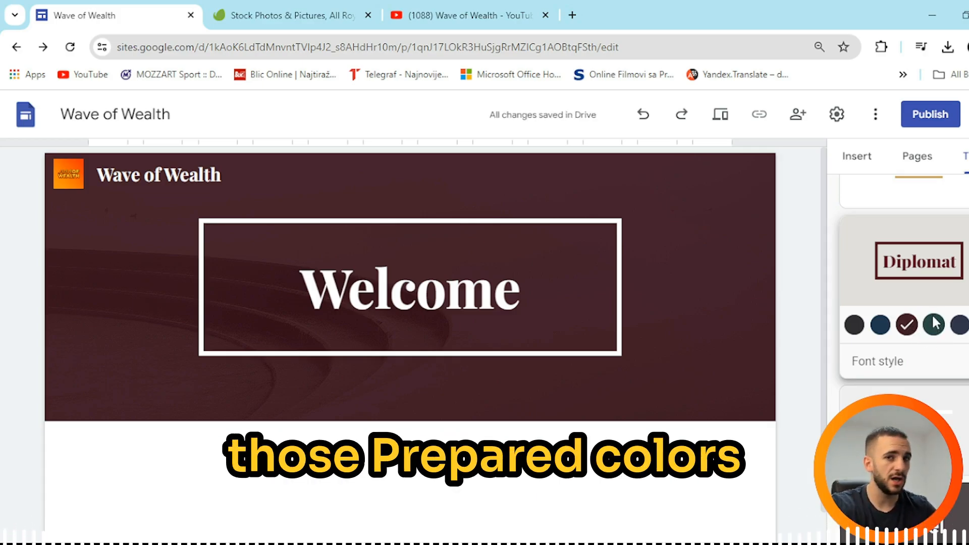
{"action": "left_click", "coordinate": [968, 325]}
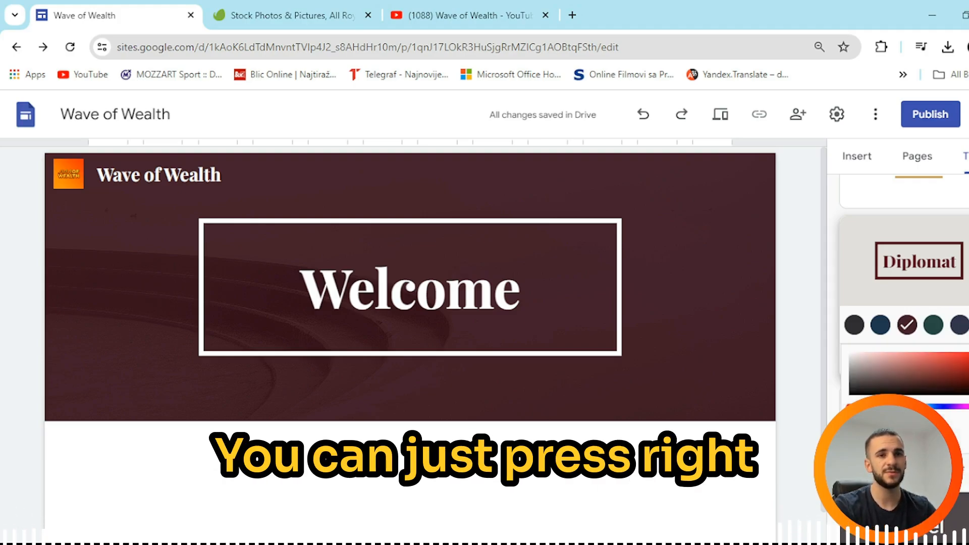
{"action": "left_click", "coordinate": [878, 381]}
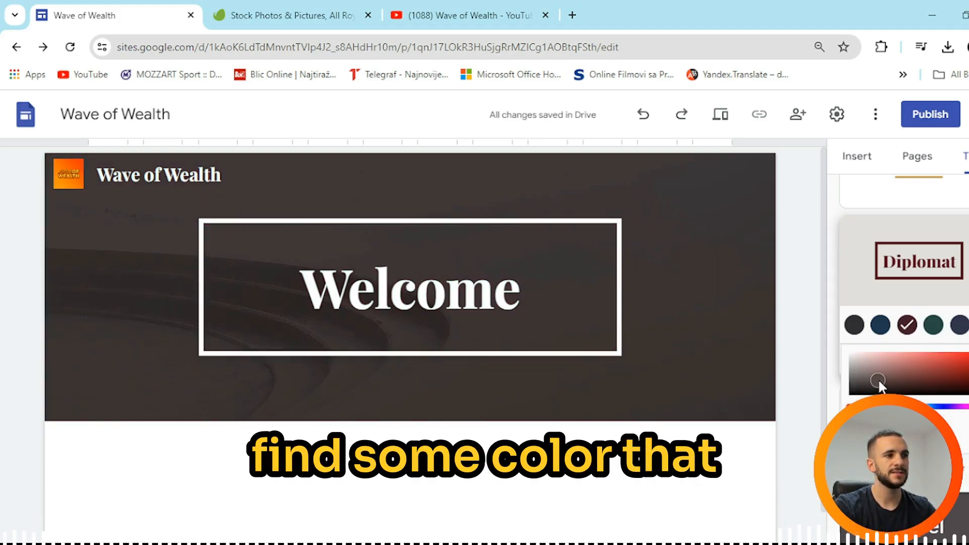
{"action": "left_click", "coordinate": [960, 367]}
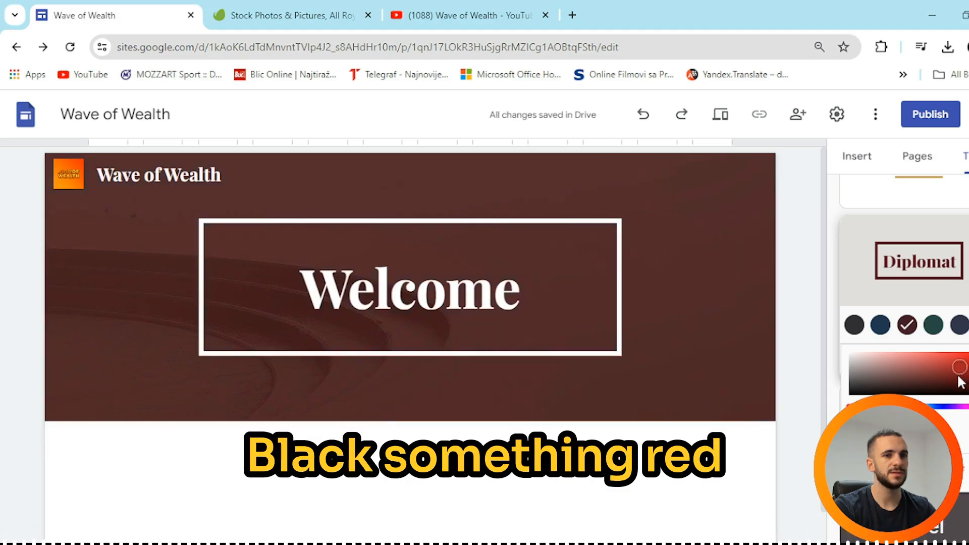
{"action": "left_click", "coordinate": [872, 406]}
{"action": "left_click", "coordinate": [960, 356]}
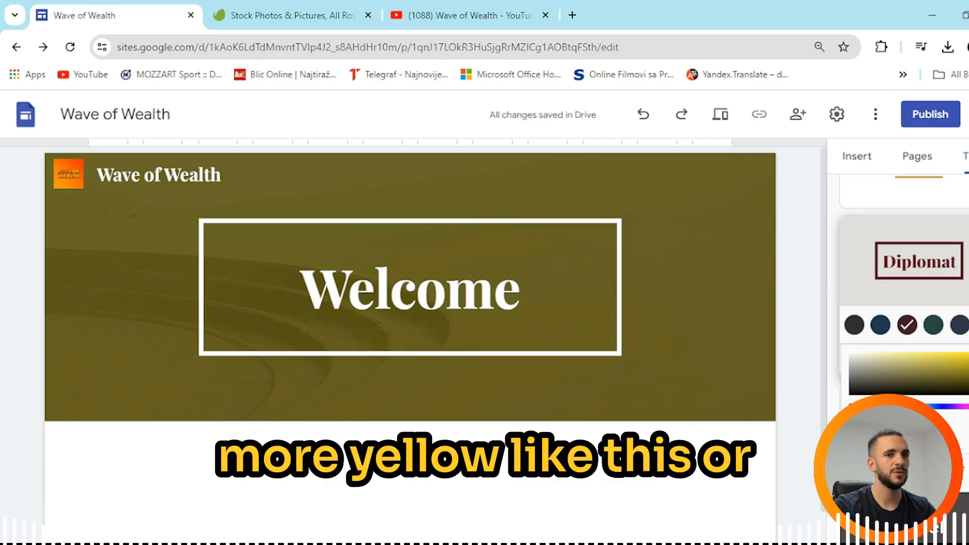
Step: Set the Diplomat theme's colour to the dark green preset
{"action": "left_click", "coordinate": [932, 328]}
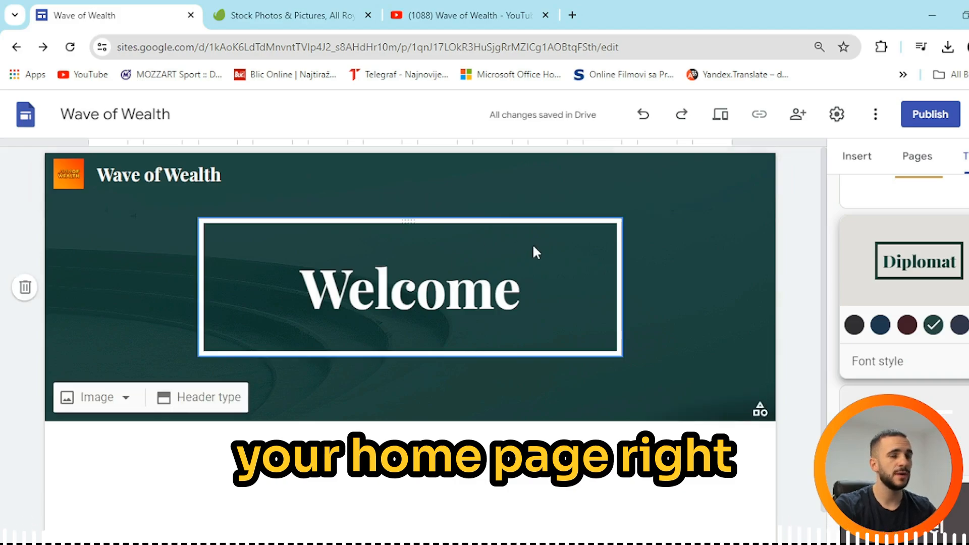
{"action": "scroll", "coordinate": [868, 232], "scroll_direction": "up", "scroll_amount": 8}
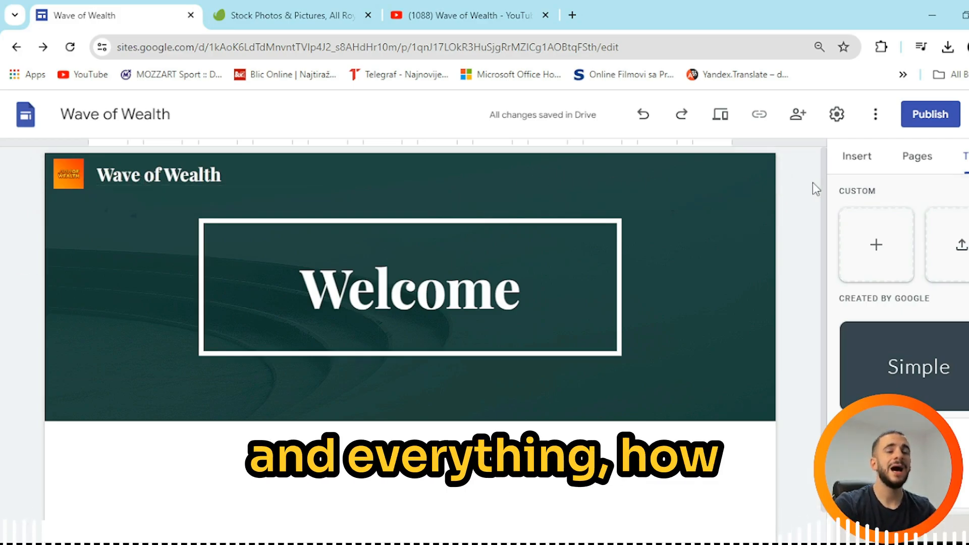
Step: Insert the content block with one image placeholder beside a heading and body text below the page header
{"action": "left_click", "coordinate": [851, 161]}
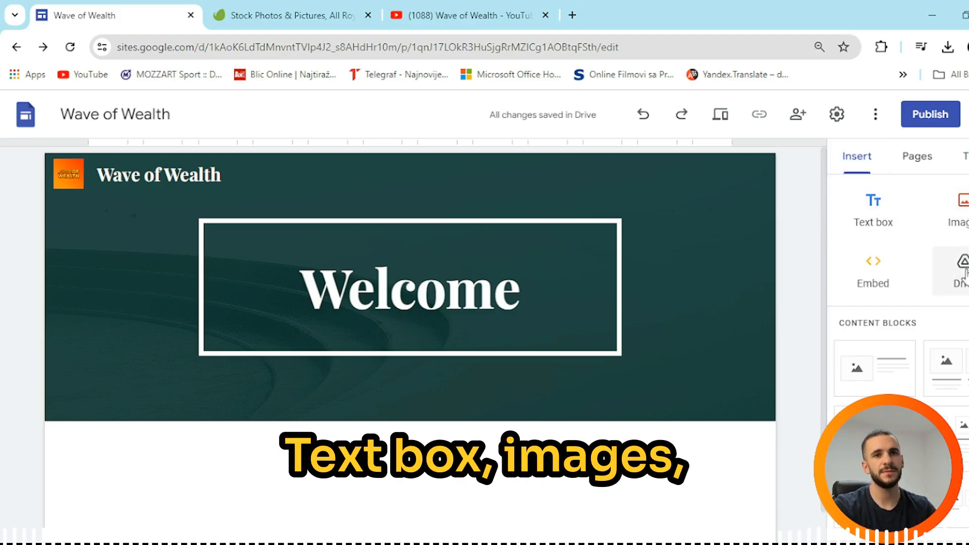
{"action": "scroll", "coordinate": [934, 304], "scroll_direction": "down", "scroll_amount": 2}
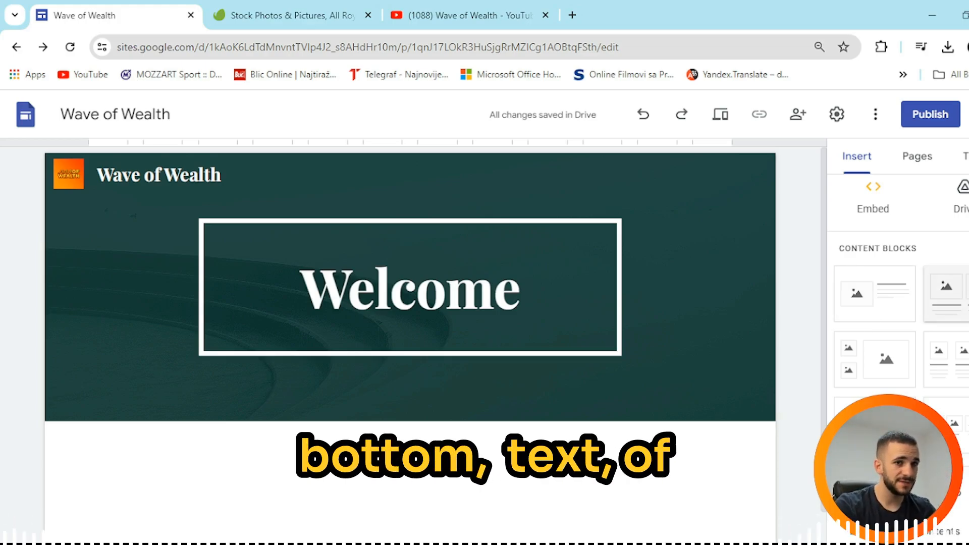
{"action": "left_click", "coordinate": [898, 313]}
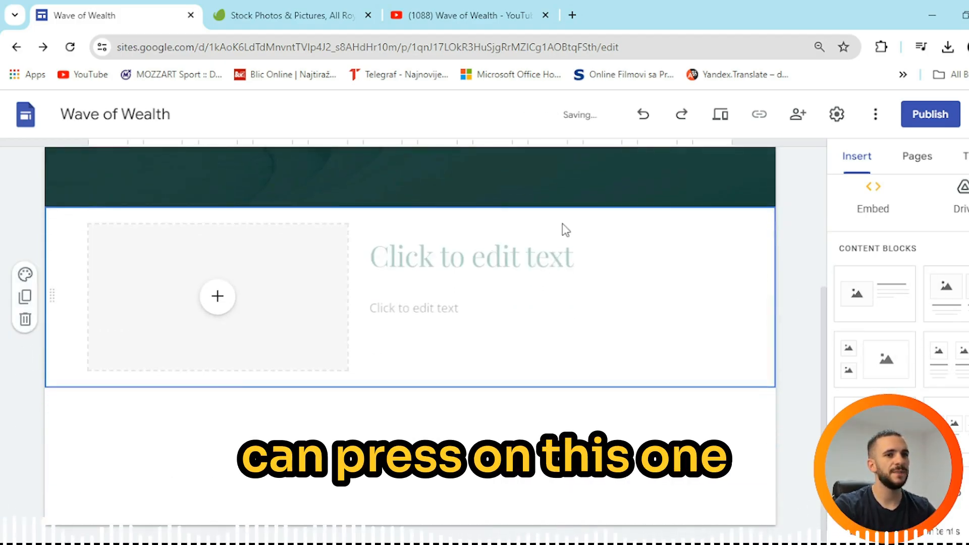
{"action": "scroll", "coordinate": [664, 300], "scroll_direction": "up", "scroll_amount": 4}
{"action": "scroll", "coordinate": [666, 302], "scroll_direction": "down", "scroll_amount": 3}
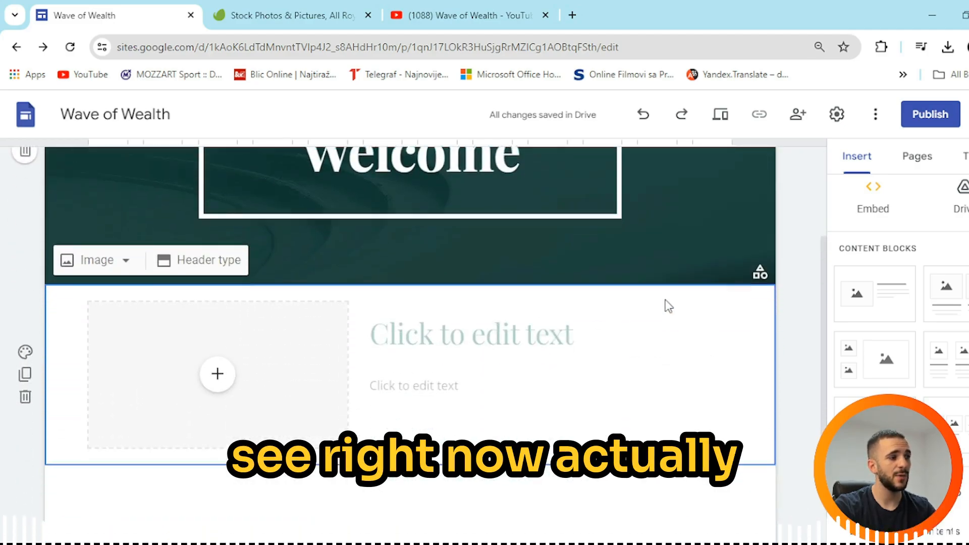
{"action": "scroll", "coordinate": [664, 300], "scroll_direction": "down", "scroll_amount": 1}
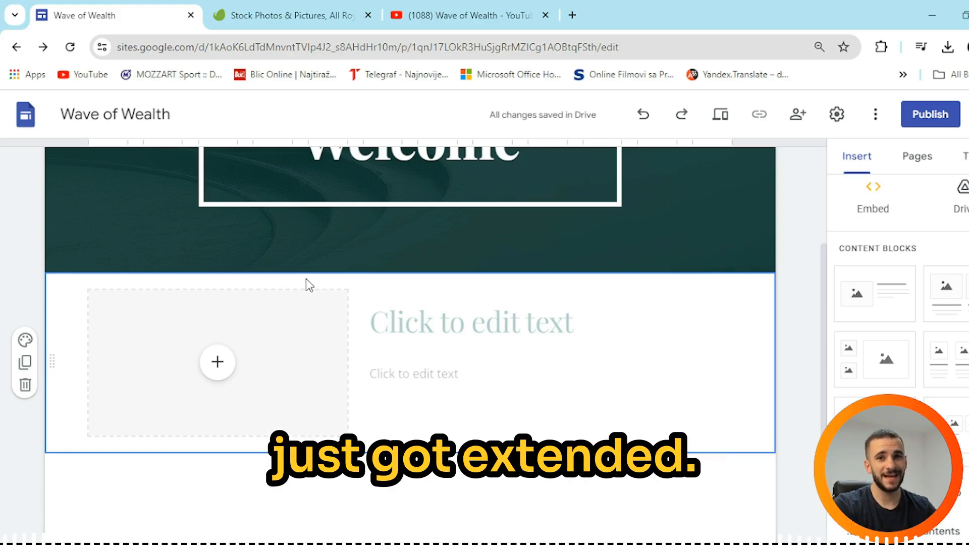
Step: Open the YouTube video selection for the empty placeholder in the new content block
{"action": "left_click", "coordinate": [218, 363]}
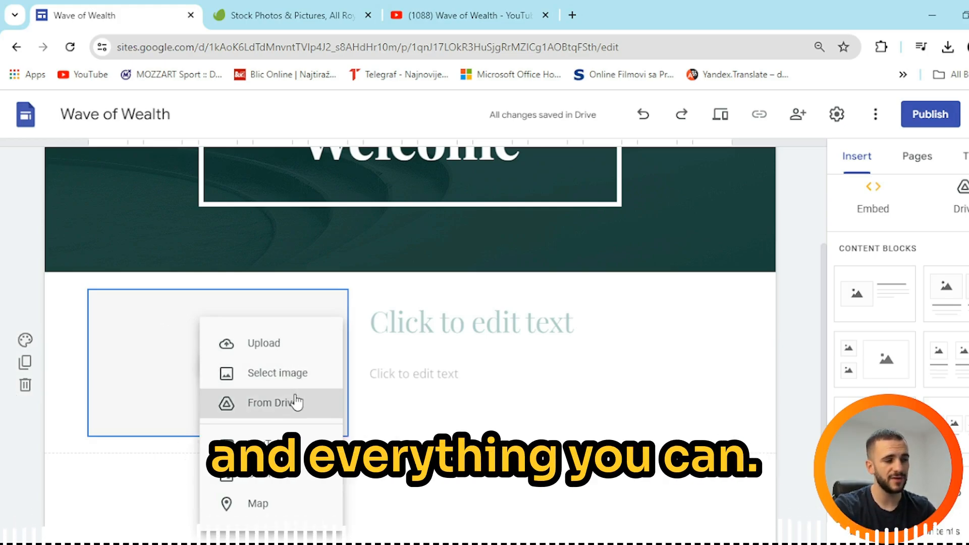
{"action": "scroll", "coordinate": [192, 344], "scroll_direction": "down", "scroll_amount": 1}
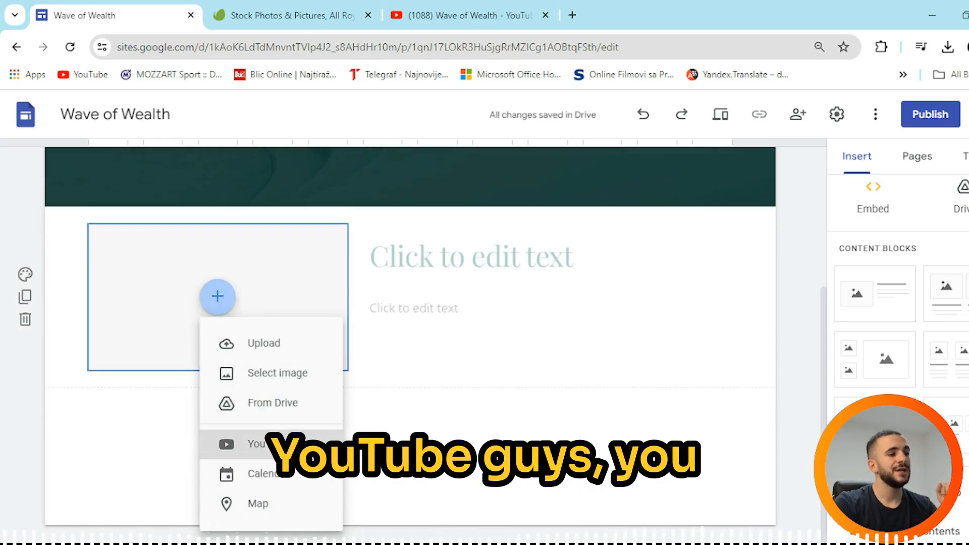
{"action": "left_click", "coordinate": [237, 444]}
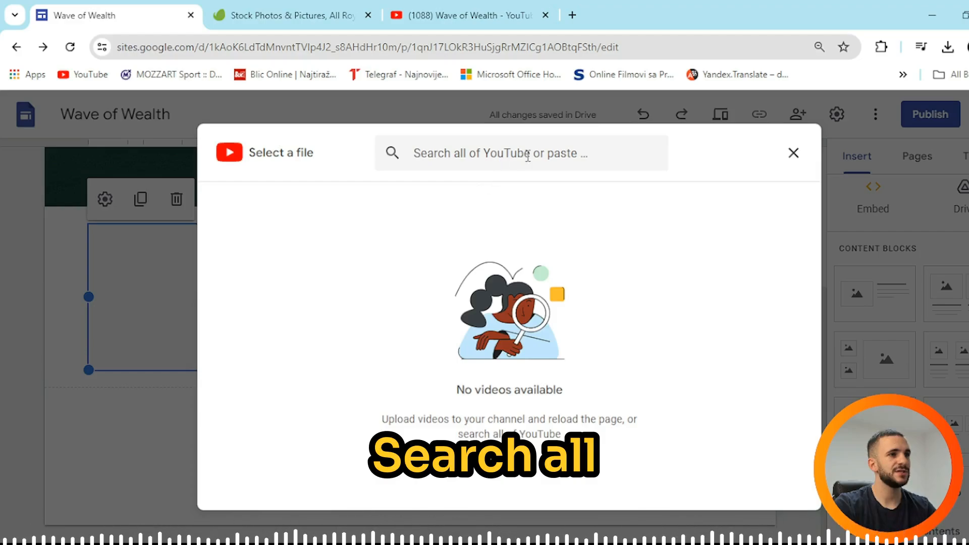
Step: Switch to the Wave of Wealth YouTube channel, open the Tripadvisor affiliate program video and copy its link
{"action": "left_click", "coordinate": [471, 6]}
{"action": "scroll", "coordinate": [393, 345], "scroll_direction": "down", "scroll_amount": 4}
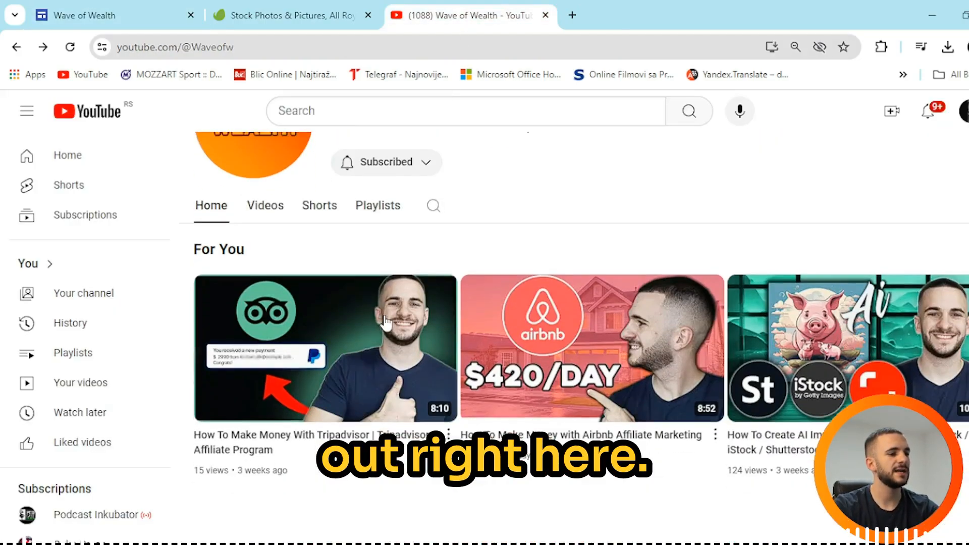
{"action": "left_click", "coordinate": [394, 345]}
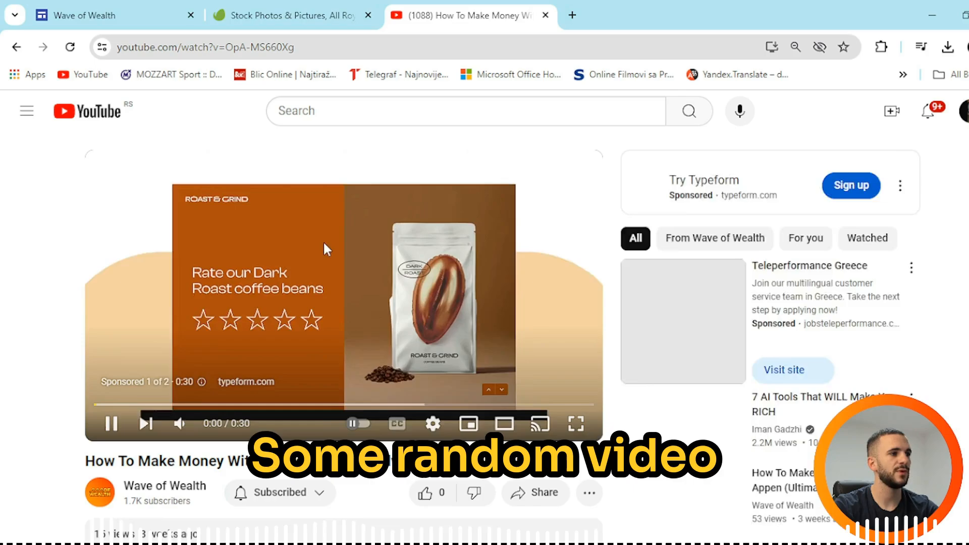
{"action": "left_click", "coordinate": [187, 48]}
{"action": "key", "text": "ctrl+c"}
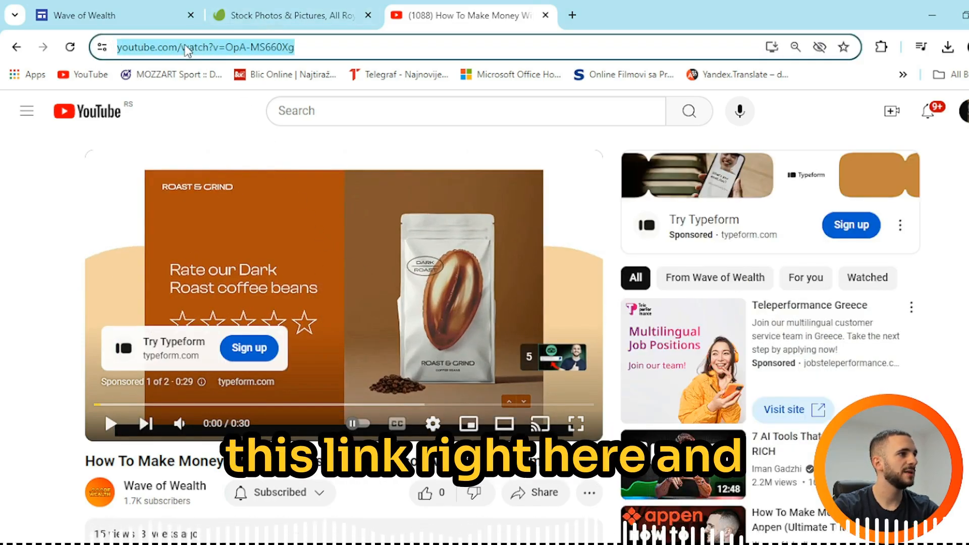
Step: Return to Google Sites, search for the copied video link and insert the Tripadvisor video into the placeholder
{"action": "left_click", "coordinate": [262, 10]}
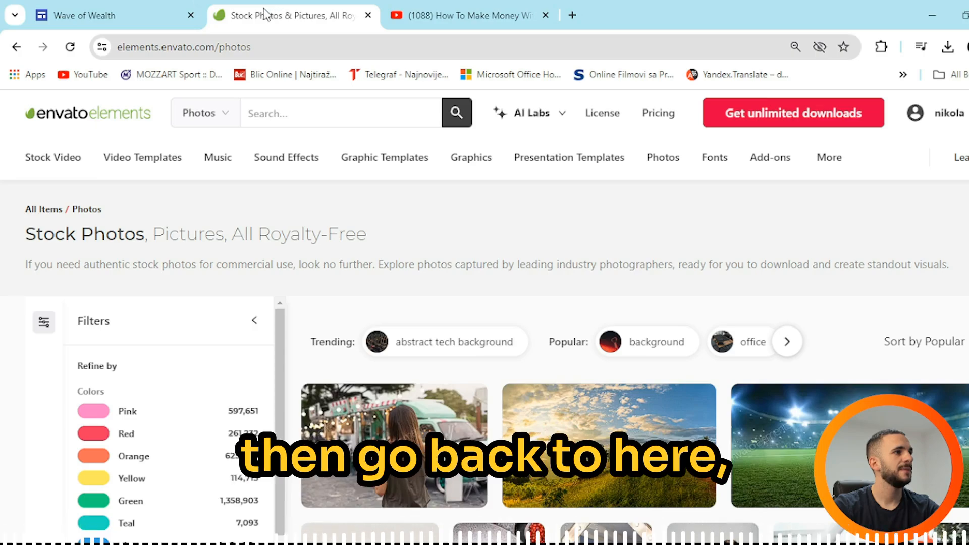
{"action": "left_click", "coordinate": [158, 7]}
{"action": "left_click", "coordinate": [473, 157]}
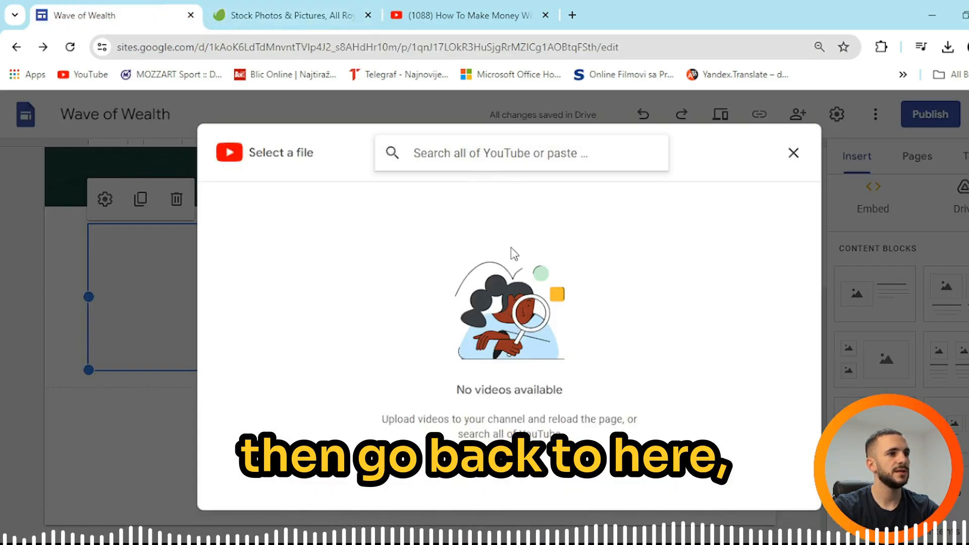
{"action": "key", "text": "ctrl+v"}
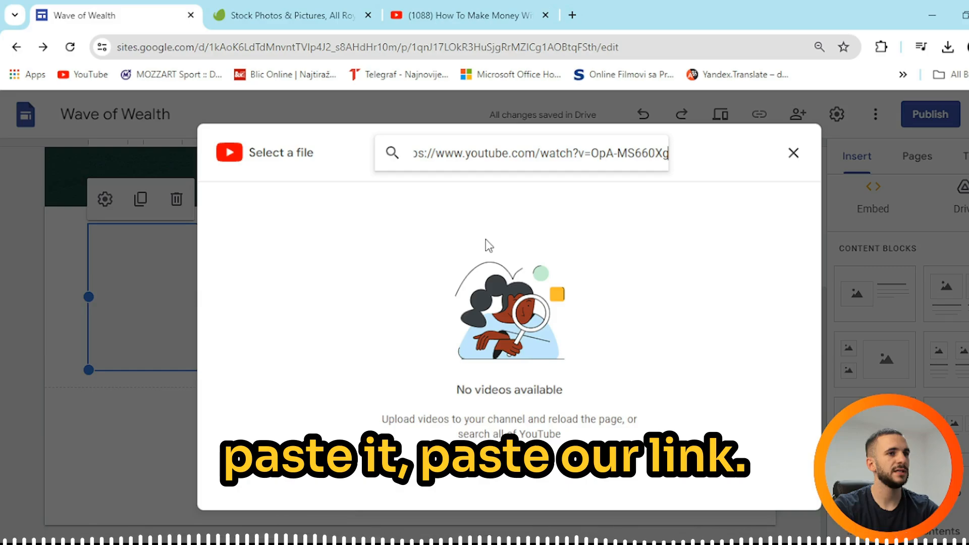
{"action": "key", "text": "Return"}
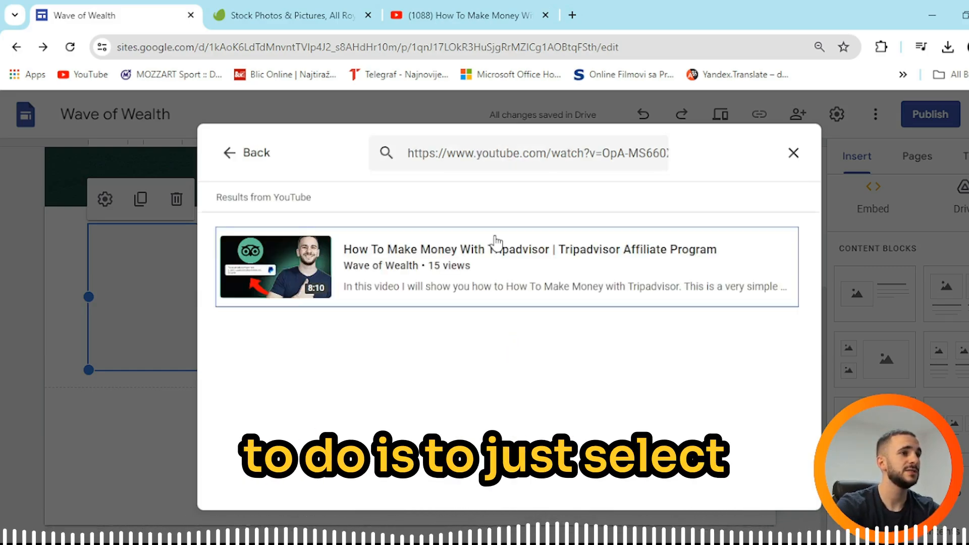
{"action": "left_click", "coordinate": [398, 270]}
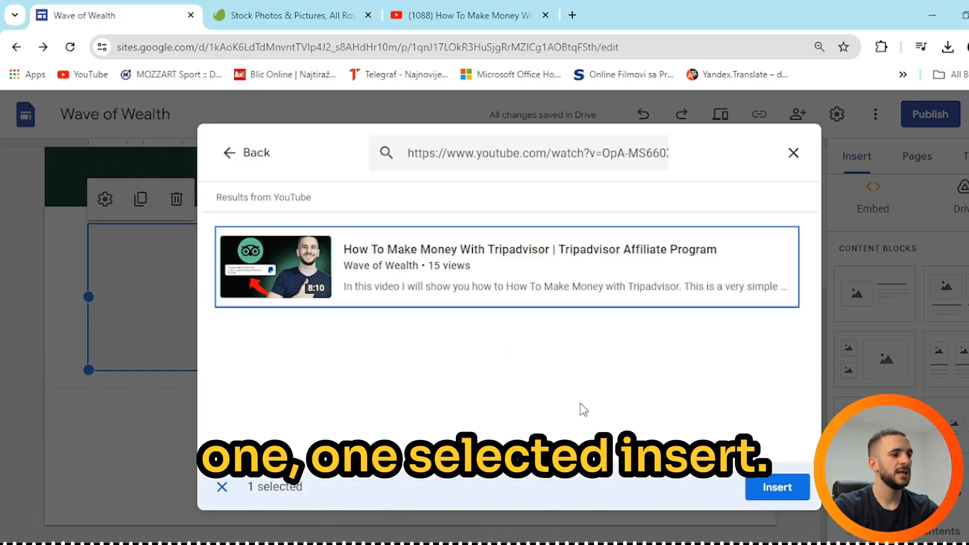
{"action": "left_click", "coordinate": [777, 487]}
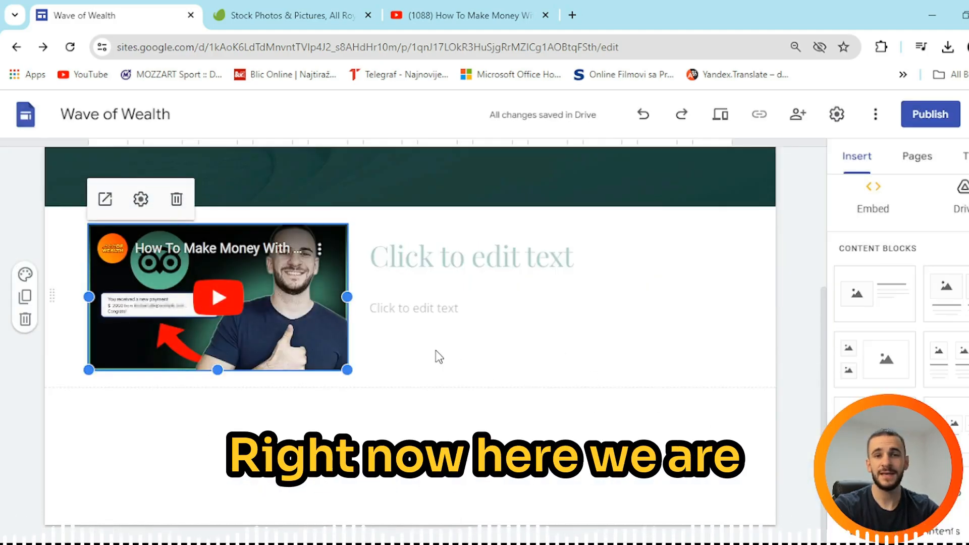
Step: Enter "Envato" as the heading beside the video and replace it with "Trip advisor"
{"action": "scroll", "coordinate": [434, 353], "scroll_direction": "up", "scroll_amount": 3}
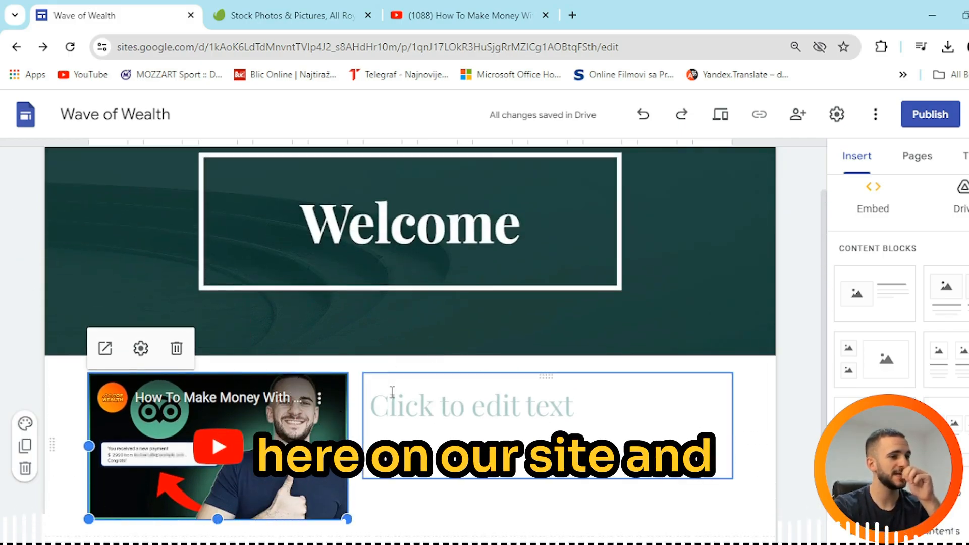
{"action": "left_click", "coordinate": [441, 418]}
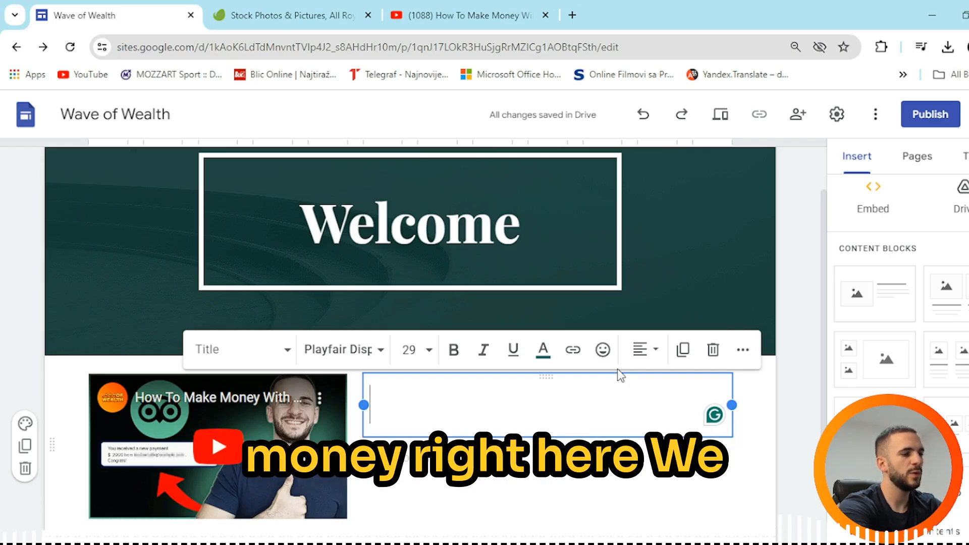
{"action": "type", "text": "Envato"}
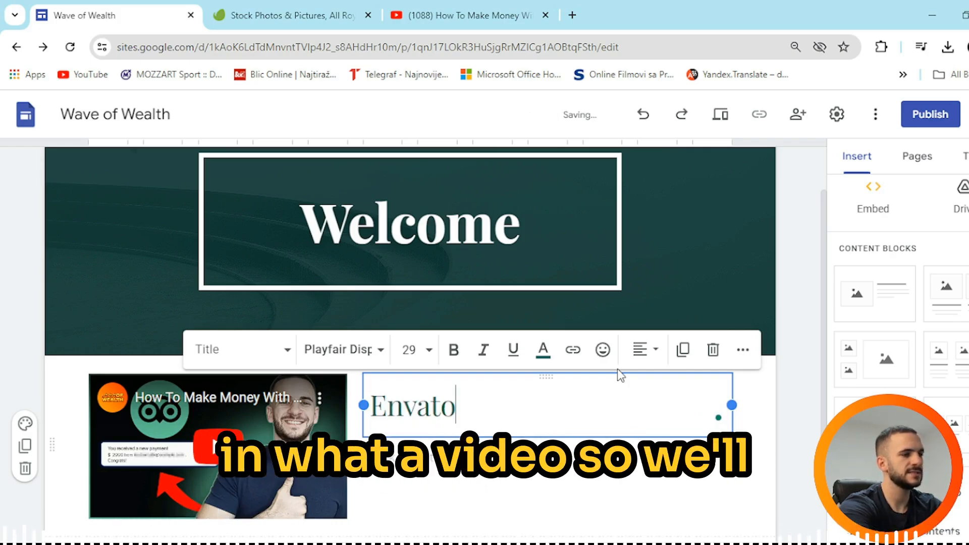
{"action": "left_click_drag", "start_coordinate": [456, 406], "coordinate": [377, 408]}
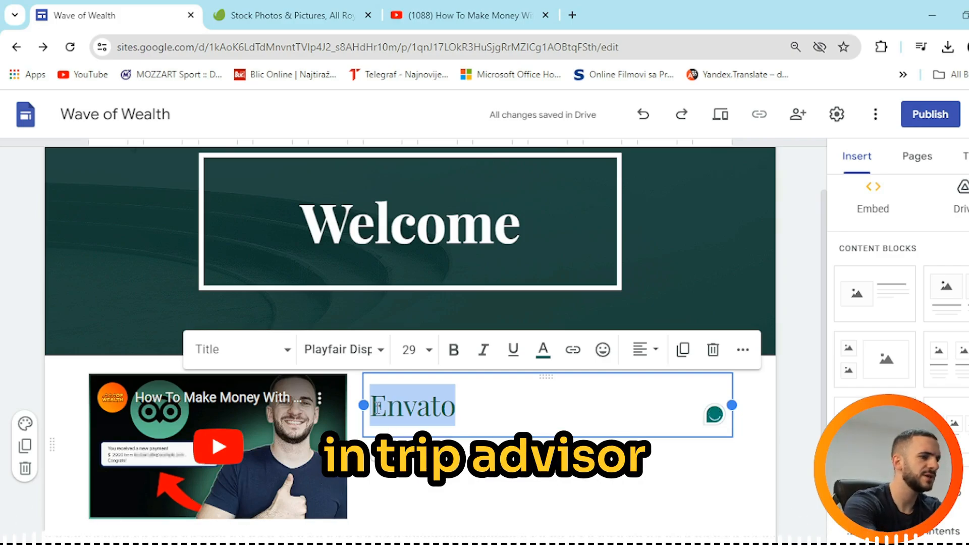
{"action": "type", "text": "Trip advisor"}
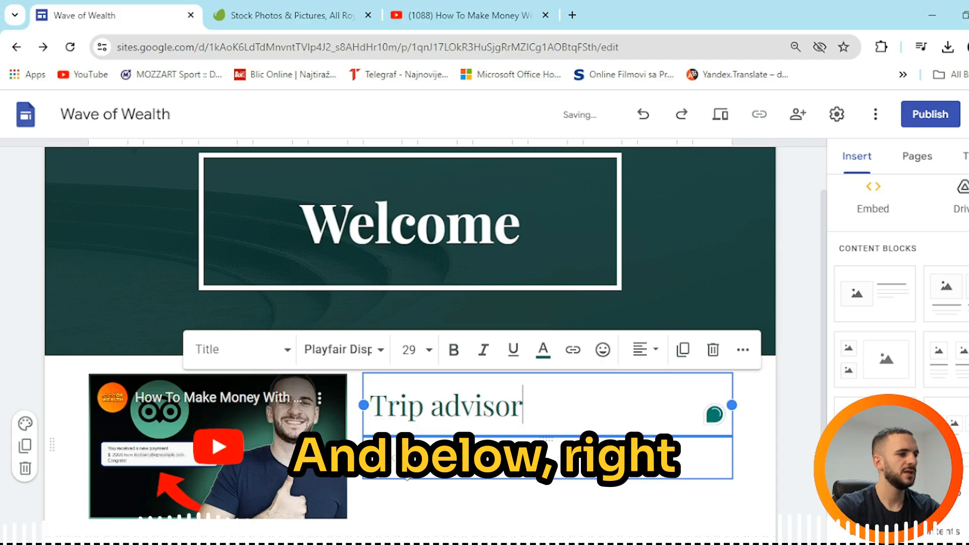
Step: Enter "How to make money with trip advisor" as the description text under the "Trip advisor" heading
{"action": "left_click", "coordinate": [434, 471]}
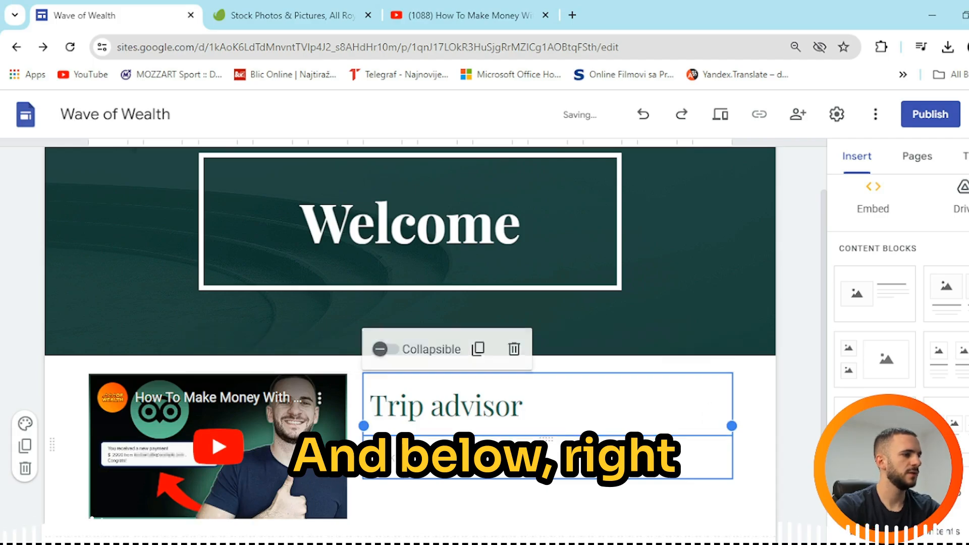
{"action": "left_click", "coordinate": [435, 470]}
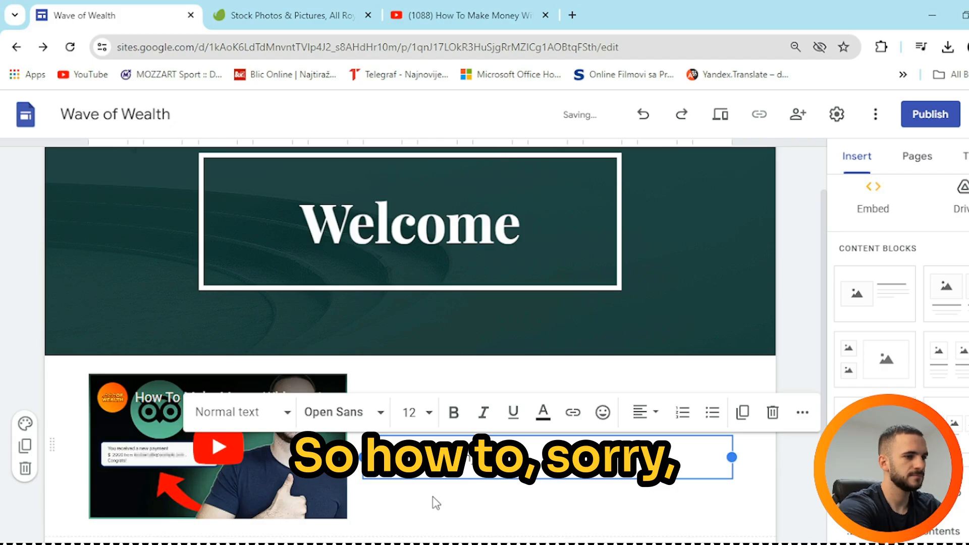
{"action": "type", "text": "n"}
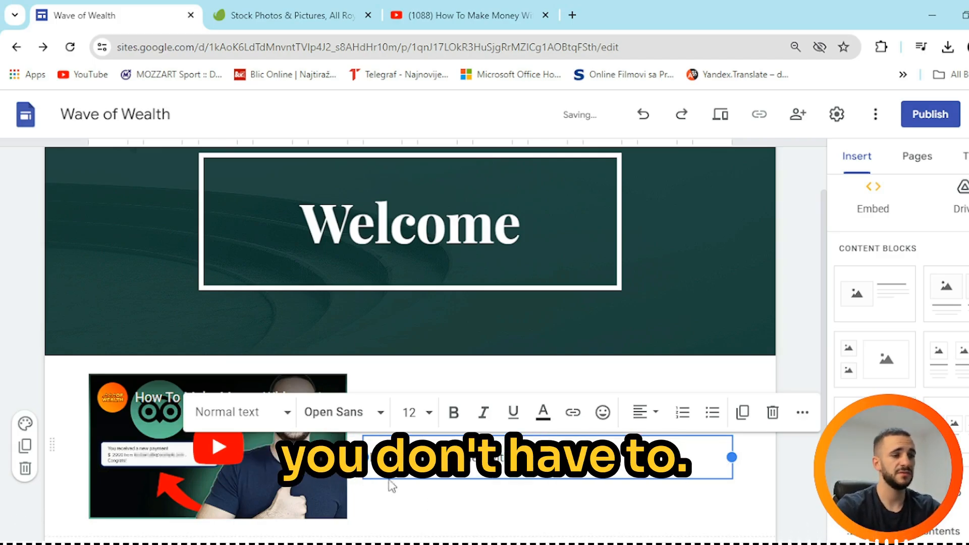
{"action": "left_click", "coordinate": [493, 504]}
Step: Try out a content block with two image placeholders below the video section and delete it again
{"action": "scroll", "coordinate": [692, 366], "scroll_direction": "down", "scroll_amount": 2}
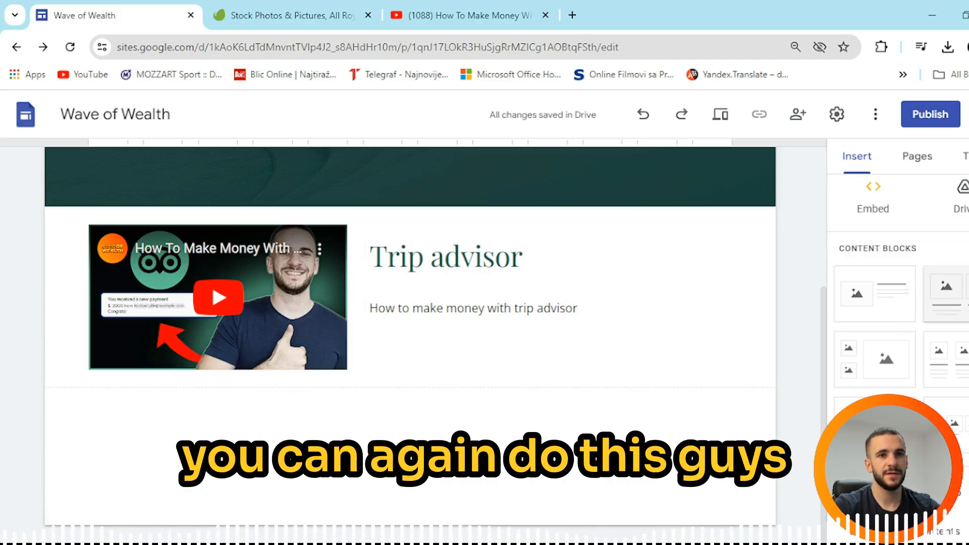
{"action": "left_click", "coordinate": [956, 303]}
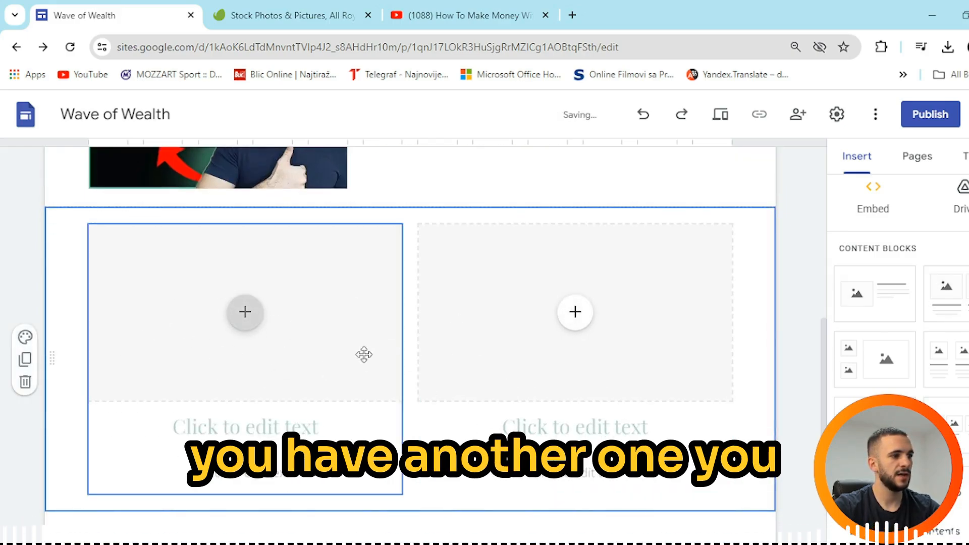
{"action": "left_click", "coordinate": [575, 312]}
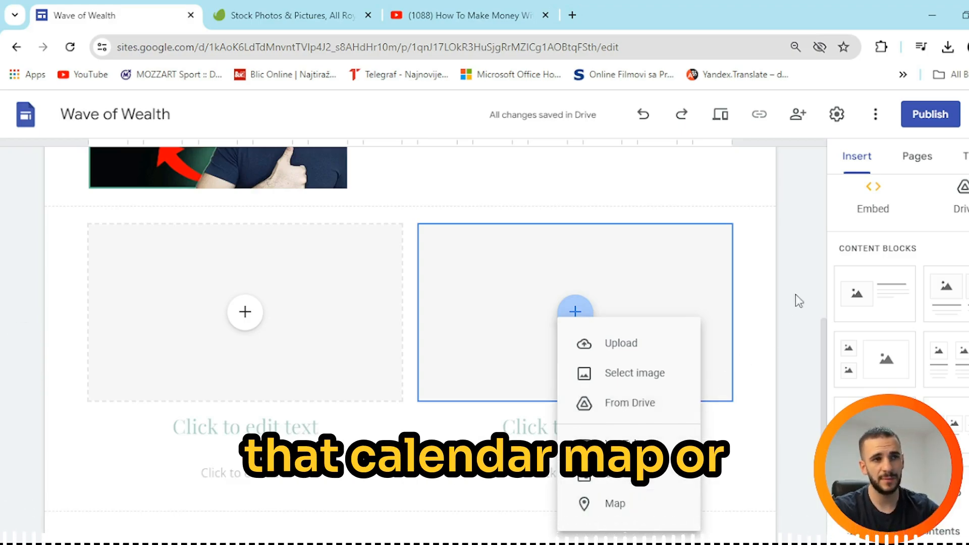
{"action": "left_click", "coordinate": [802, 268]}
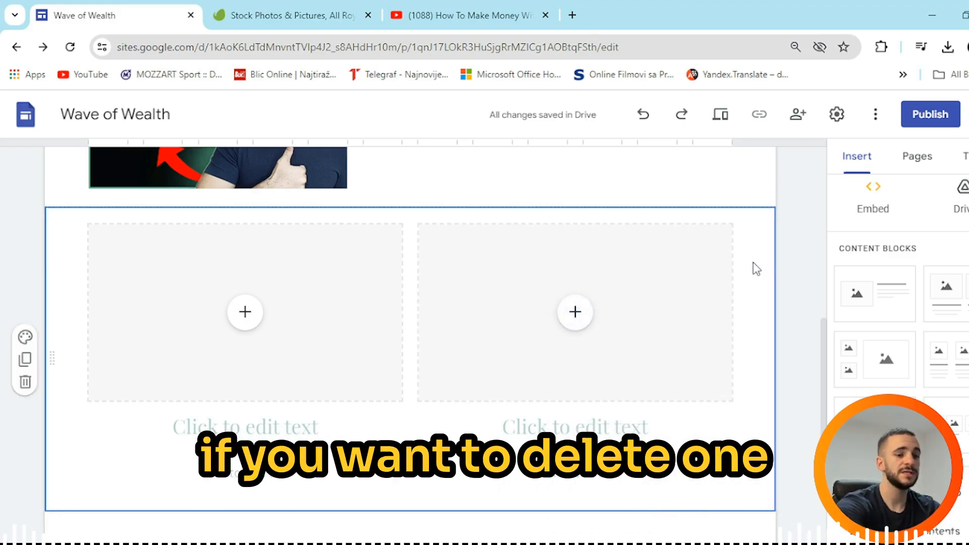
{"action": "key", "text": "Delete"}
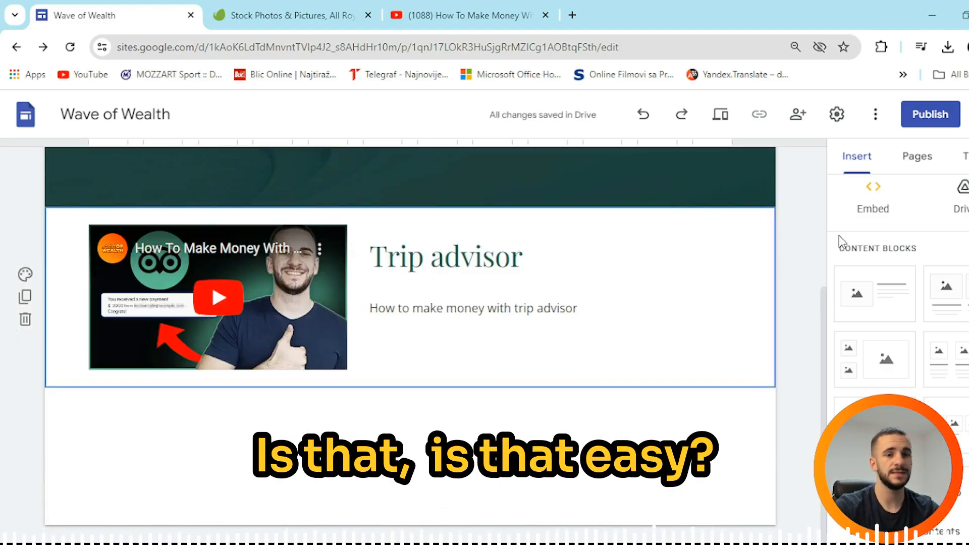
Step: Insert an image carousel with three uploaded screenshots below the Trip advisor section
{"action": "scroll", "coordinate": [909, 255], "scroll_direction": "down", "scroll_amount": 3}
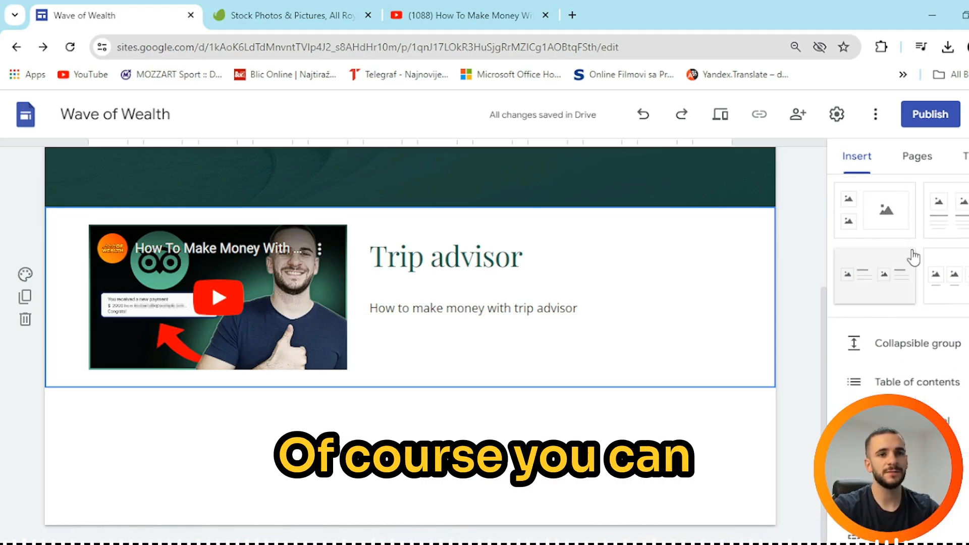
{"action": "scroll", "coordinate": [914, 257], "scroll_direction": "down", "scroll_amount": 2}
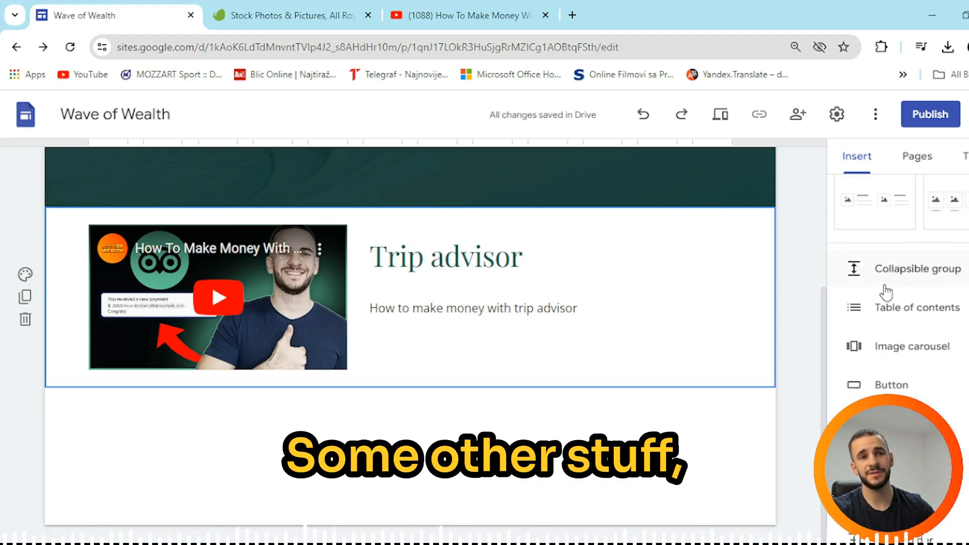
{"action": "left_click", "coordinate": [931, 359]}
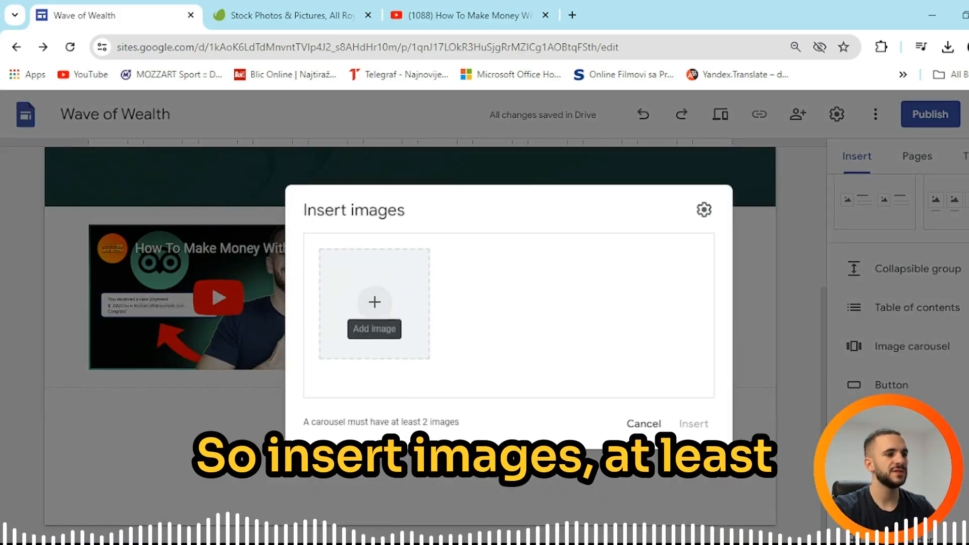
{"action": "left_click", "coordinate": [387, 315]}
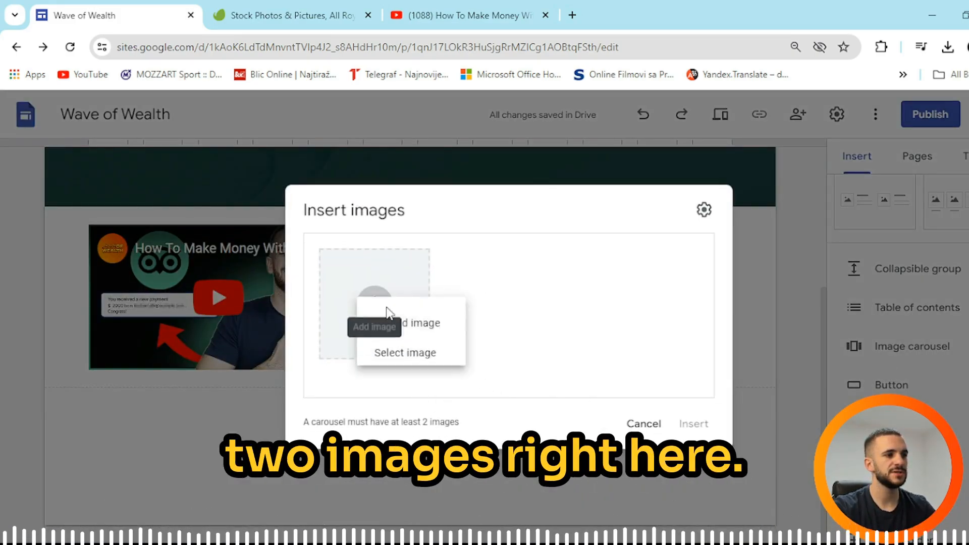
{"action": "left_click", "coordinate": [445, 333]}
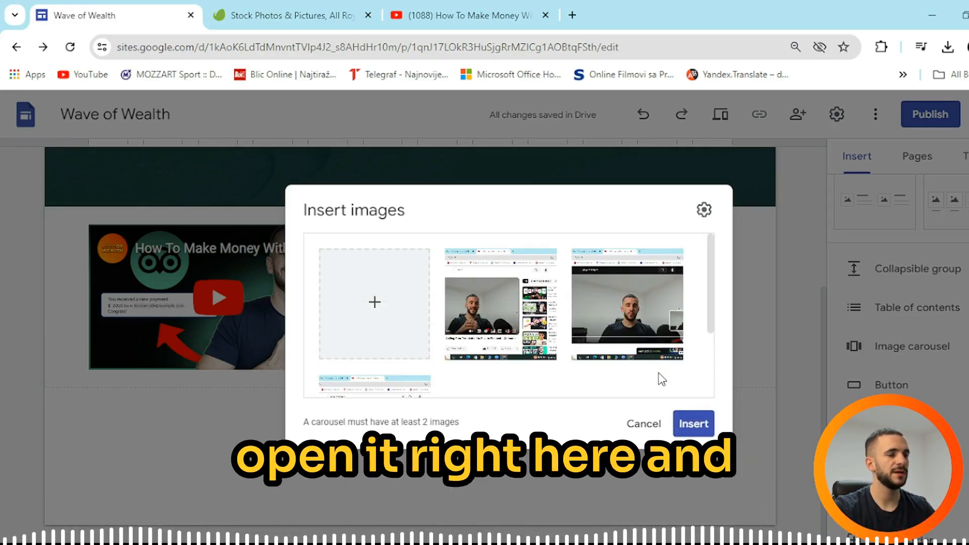
{"action": "scroll", "coordinate": [487, 266], "scroll_direction": "down", "scroll_amount": 2}
{"action": "left_click", "coordinate": [692, 423]}
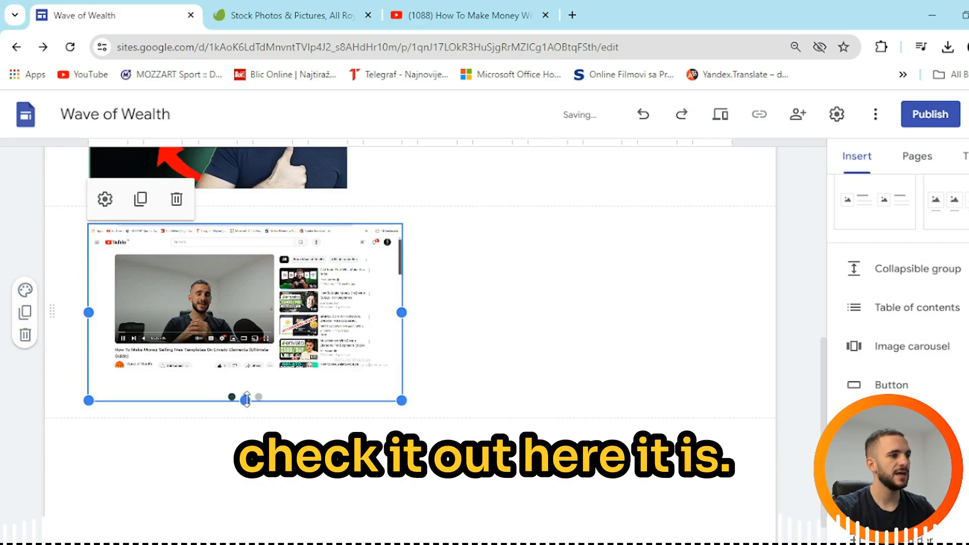
Step: Move the image carousel to the horizontal middle of its section
{"action": "scroll", "coordinate": [457, 343], "scroll_direction": "up", "scroll_amount": 3}
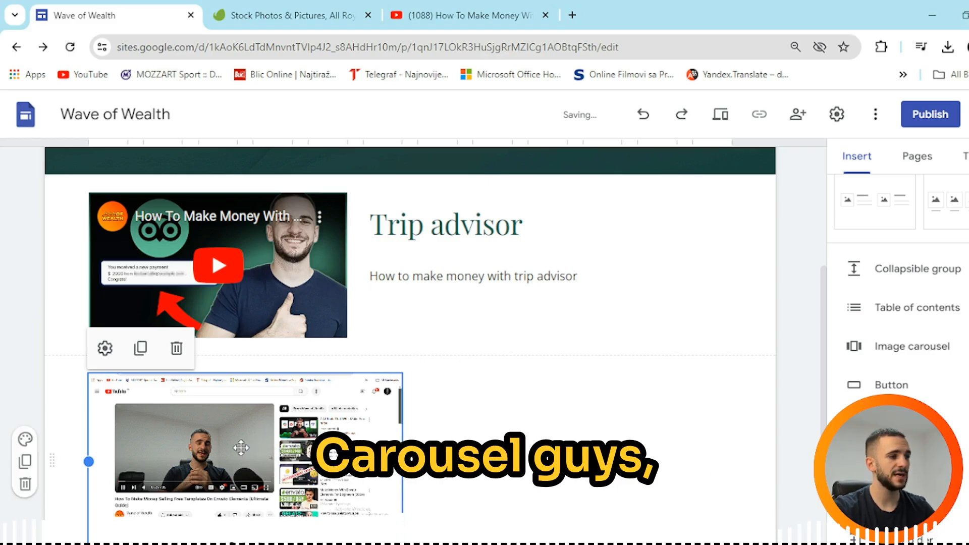
{"action": "left_click_drag", "start_coordinate": [240, 447], "coordinate": [411, 428]}
{"action": "scroll", "coordinate": [575, 343], "scroll_direction": "down", "scroll_amount": 2}
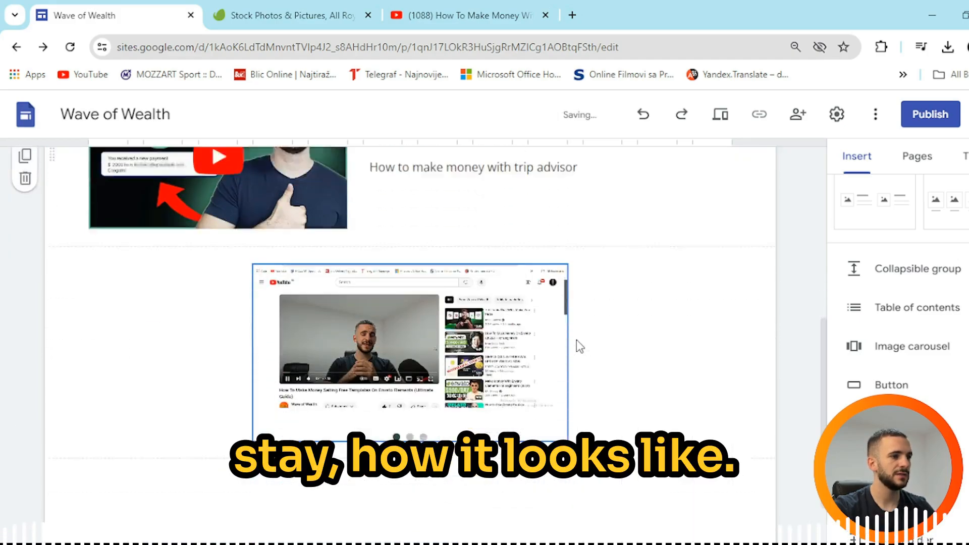
{"action": "left_click_drag", "start_coordinate": [576, 341], "coordinate": [461, 371]}
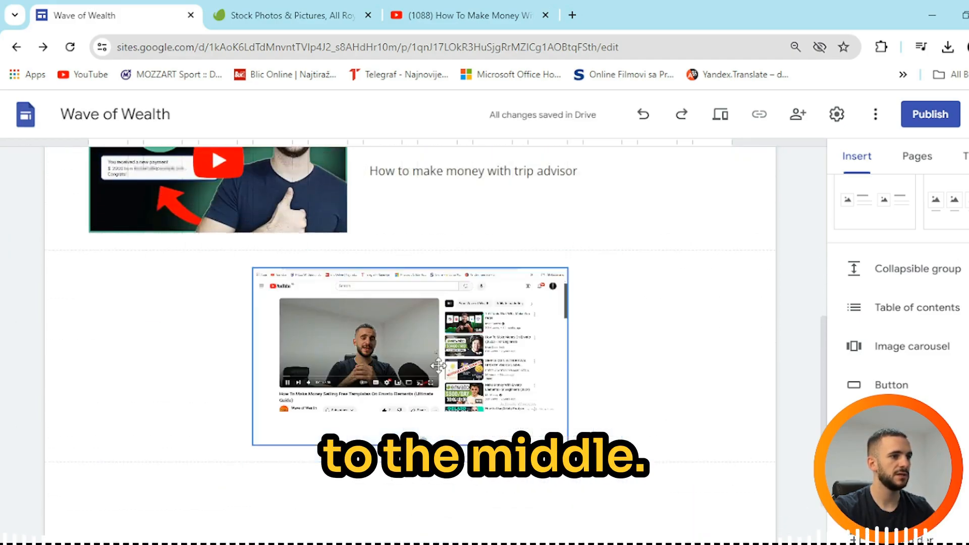
Step: Review the page layout from the Welcome header through the Trip advisor section to the image carousel
{"action": "scroll", "coordinate": [627, 404], "scroll_direction": "up", "scroll_amount": 3}
{"action": "scroll", "coordinate": [626, 403], "scroll_direction": "down", "scroll_amount": 3}
{"action": "scroll", "coordinate": [622, 398], "scroll_direction": "up", "scroll_amount": 4}
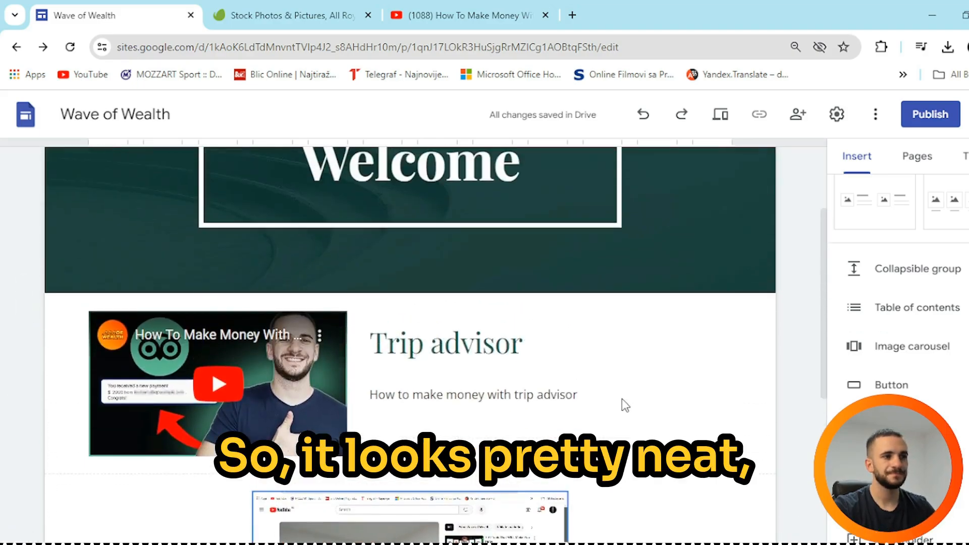
{"action": "scroll", "coordinate": [622, 398], "scroll_direction": "down", "scroll_amount": 5}
{"action": "scroll", "coordinate": [409, 383], "scroll_direction": "up", "scroll_amount": 3}
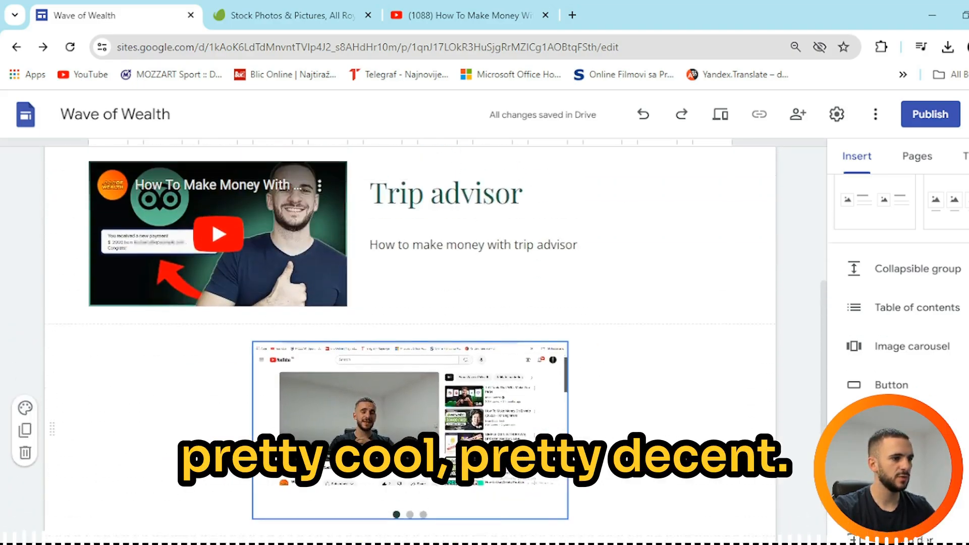
{"action": "scroll", "coordinate": [408, 384], "scroll_direction": "down", "scroll_amount": 3}
{"action": "left_click", "coordinate": [410, 369]}
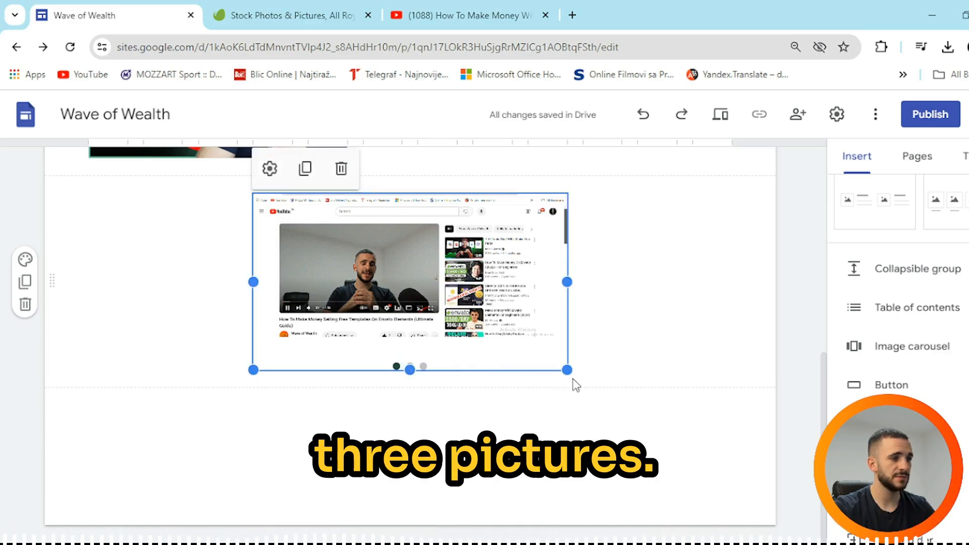
{"action": "left_click", "coordinate": [661, 435]}
{"action": "scroll", "coordinate": [661, 435], "scroll_direction": "up", "scroll_amount": 3}
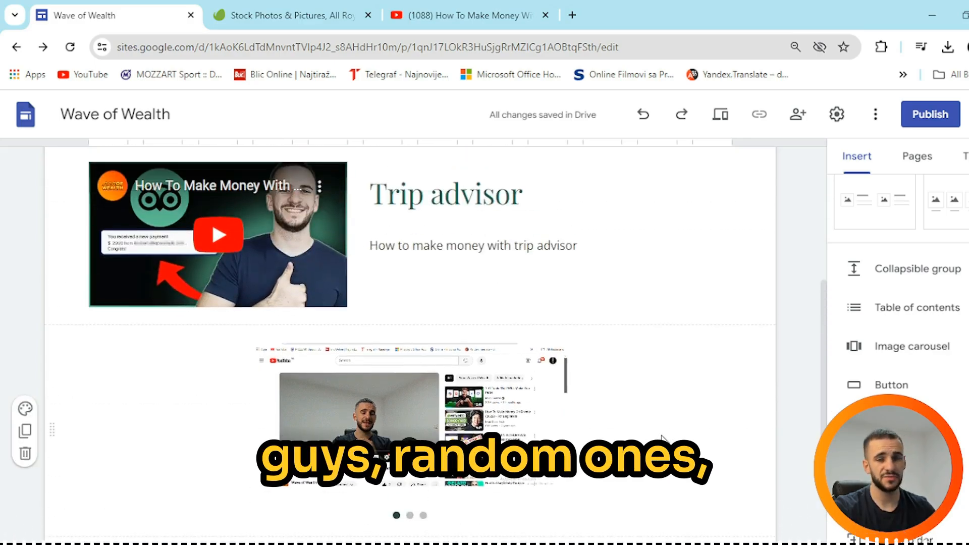
{"action": "scroll", "coordinate": [657, 419], "scroll_direction": "up", "scroll_amount": 4}
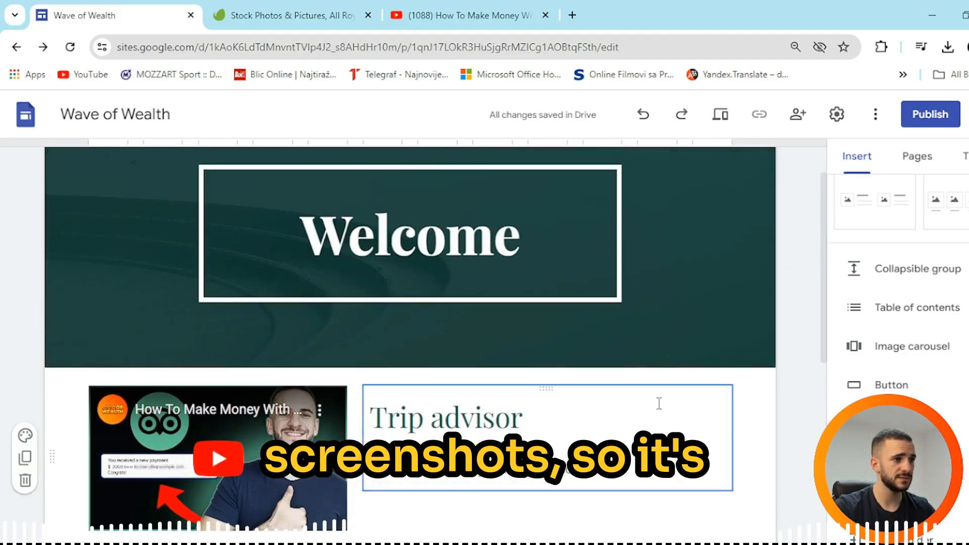
{"action": "scroll", "coordinate": [659, 404], "scroll_direction": "down", "scroll_amount": 3}
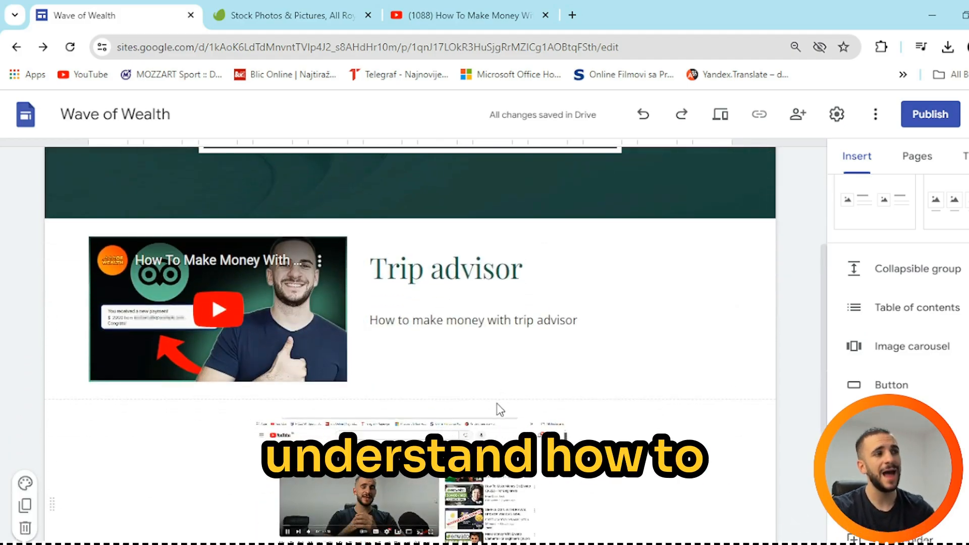
{"action": "scroll", "coordinate": [493, 419], "scroll_direction": "up", "scroll_amount": 4}
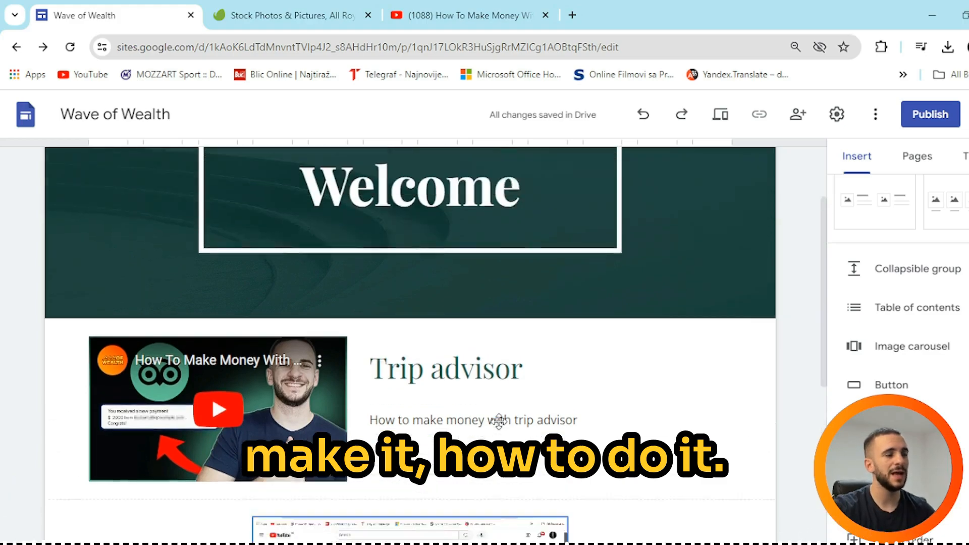
{"action": "scroll", "coordinate": [392, 350], "scroll_direction": "down", "scroll_amount": 7}
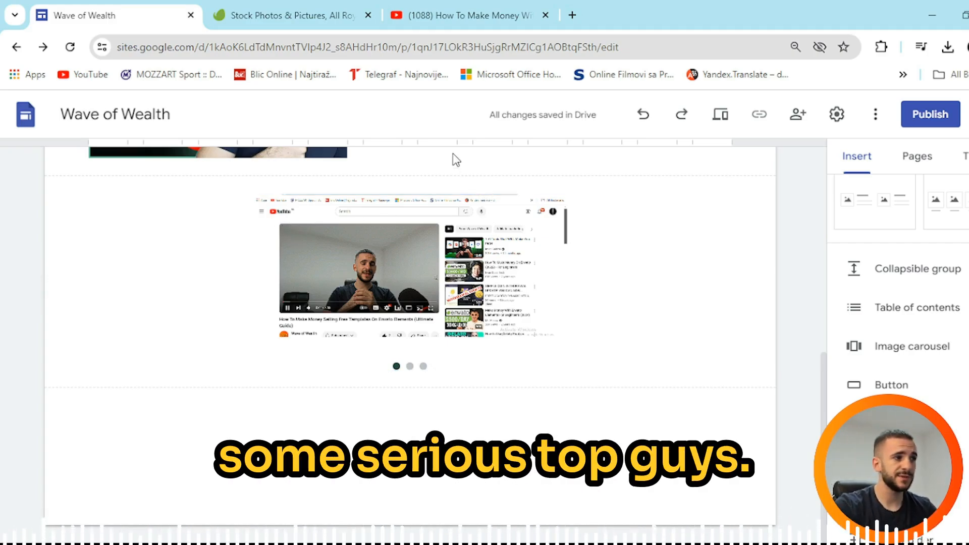
Step: Switch to Envato Elements and browse the stock photos gallery
{"action": "left_click", "coordinate": [268, 2]}
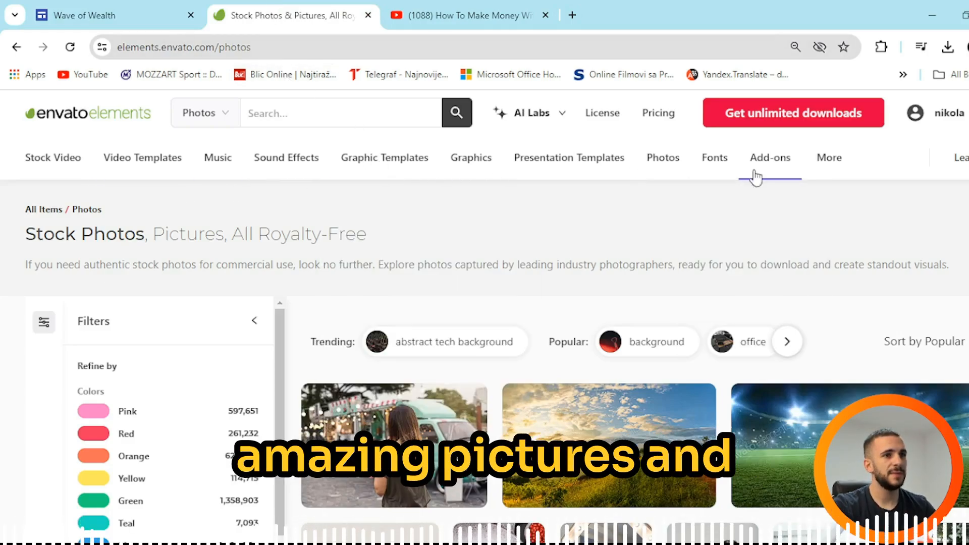
{"action": "scroll", "coordinate": [410, 203], "scroll_direction": "down", "scroll_amount": 3}
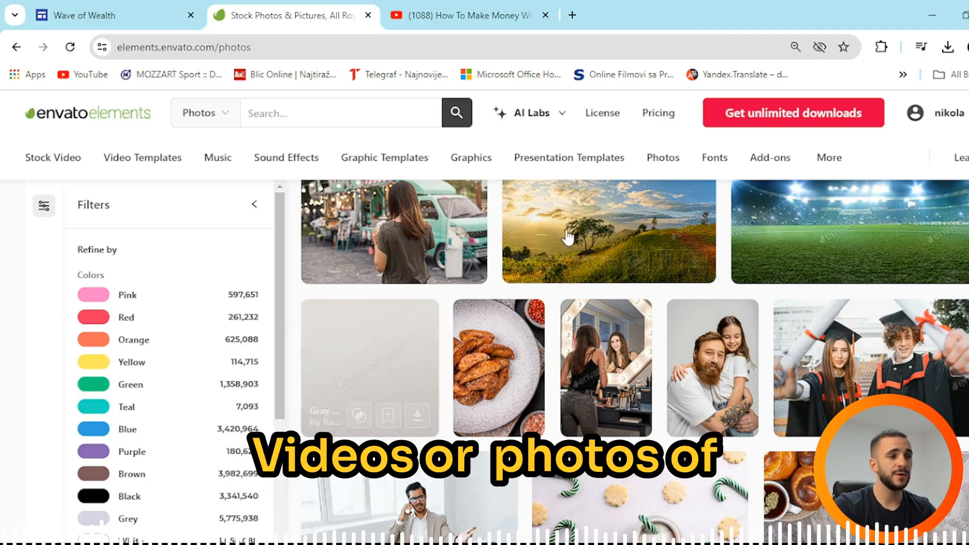
{"action": "scroll", "coordinate": [616, 275], "scroll_direction": "up", "scroll_amount": 3}
{"action": "scroll", "coordinate": [633, 267], "scroll_direction": "down", "scroll_amount": 3}
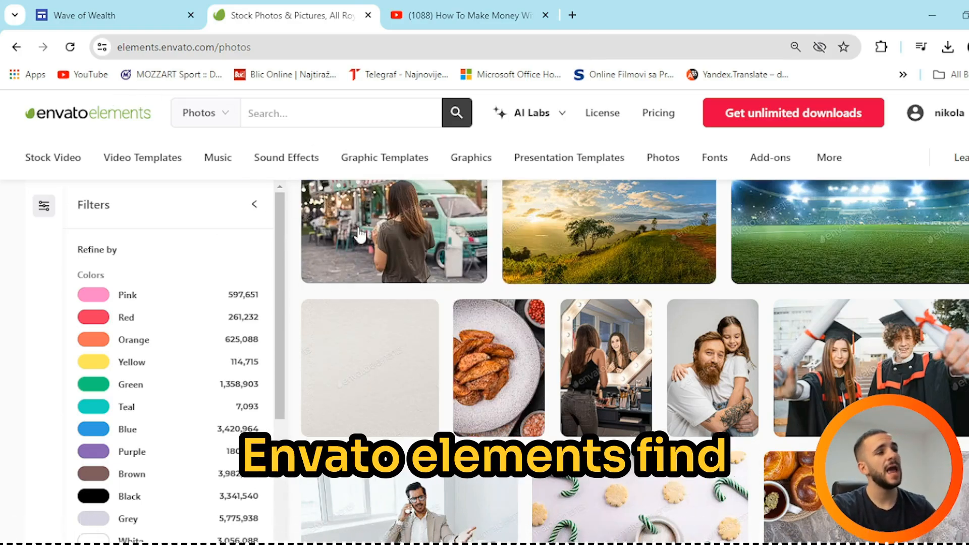
{"action": "scroll", "coordinate": [610, 242], "scroll_direction": "down", "scroll_amount": 2}
{"action": "scroll", "coordinate": [610, 242], "scroll_direction": "down", "scroll_amount": 6}
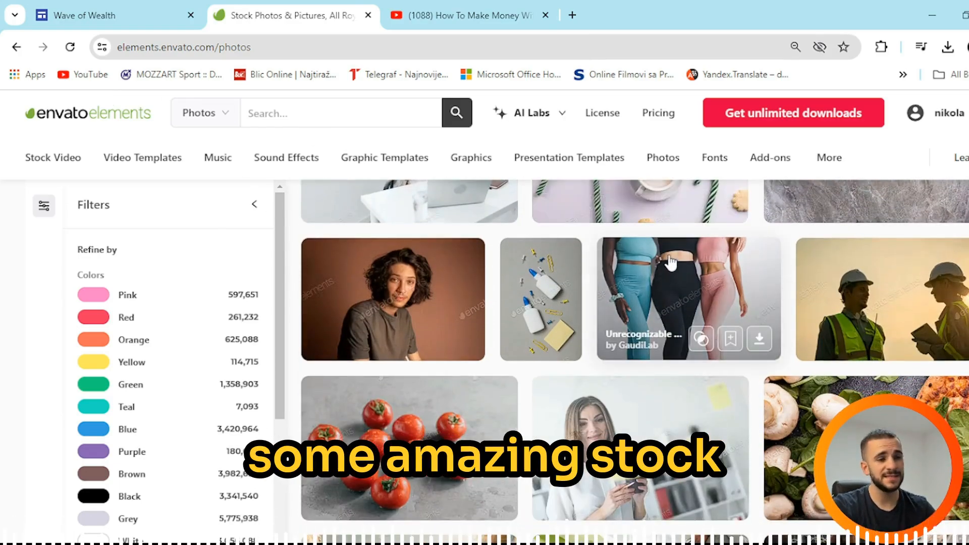
{"action": "scroll", "coordinate": [666, 260], "scroll_direction": "down", "scroll_amount": 3}
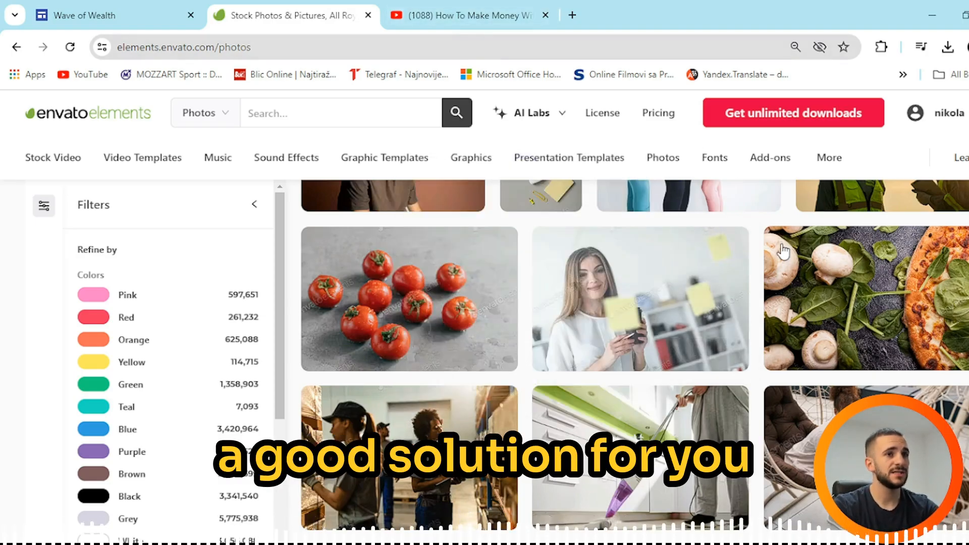
{"action": "scroll", "coordinate": [784, 251], "scroll_direction": "up", "scroll_amount": 12}
{"action": "scroll", "coordinate": [656, 220], "scroll_direction": "down", "scroll_amount": 5}
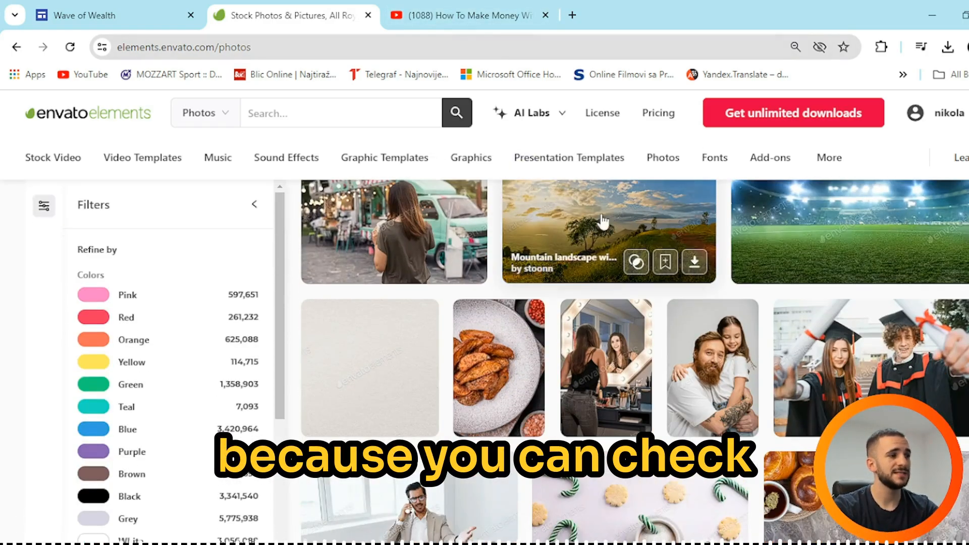
Step: Examine the Envato photo filters for colors, people, orientation and background, and return to the Google Sites editor
{"action": "scroll", "coordinate": [184, 247], "scroll_direction": "down", "scroll_amount": 4}
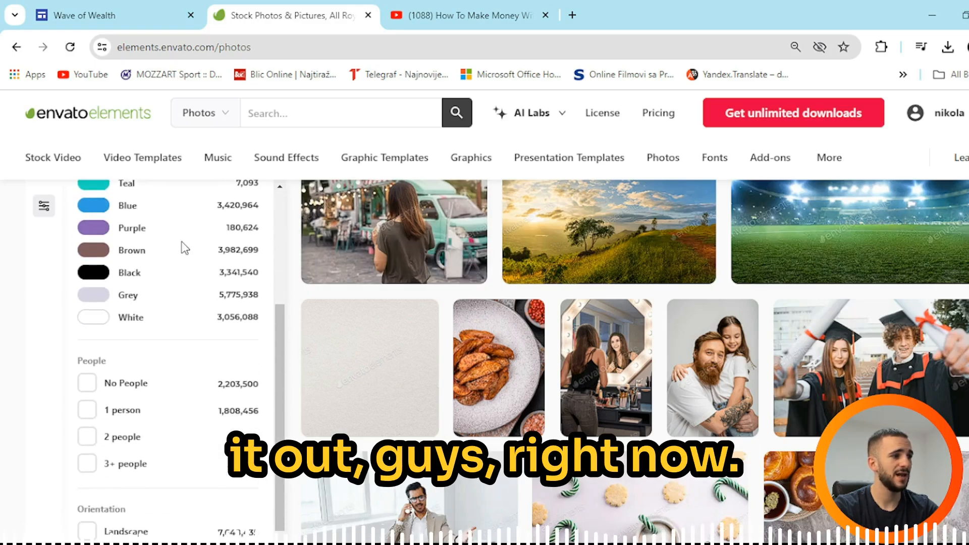
{"action": "scroll", "coordinate": [185, 248], "scroll_direction": "up", "scroll_amount": 2}
{"action": "scroll", "coordinate": [132, 257], "scroll_direction": "down", "scroll_amount": 5}
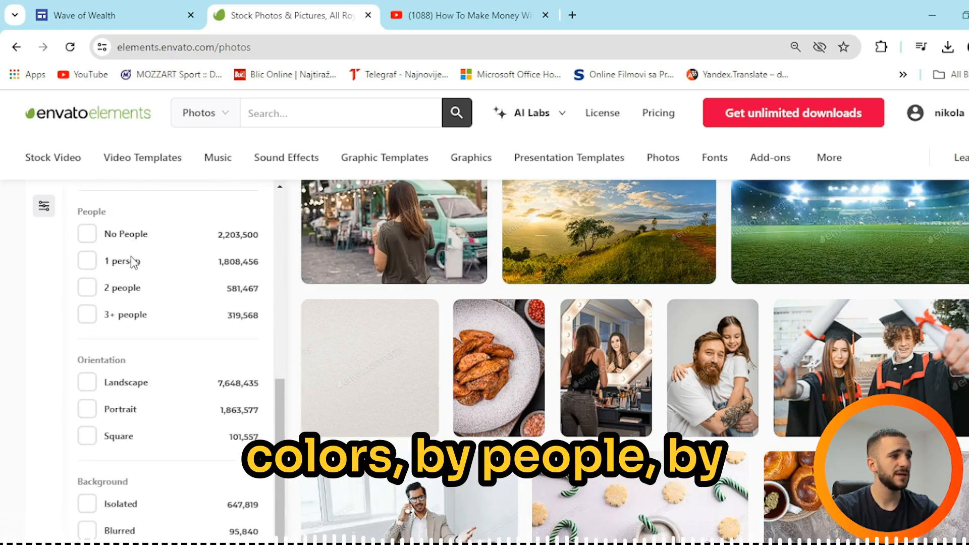
{"action": "scroll", "coordinate": [141, 281], "scroll_direction": "down", "scroll_amount": 1}
{"action": "scroll", "coordinate": [429, 283], "scroll_direction": "up", "scroll_amount": 5}
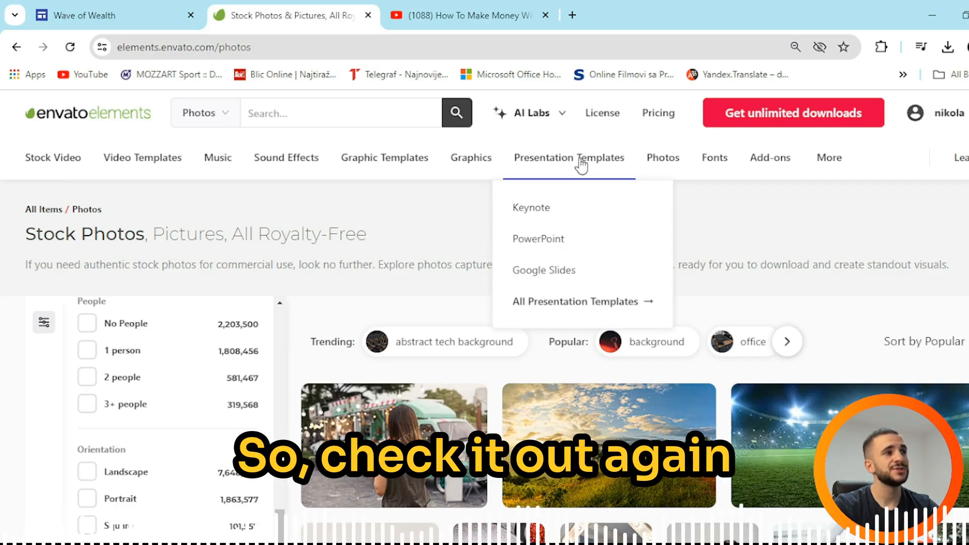
{"action": "left_click", "coordinate": [146, 10]}
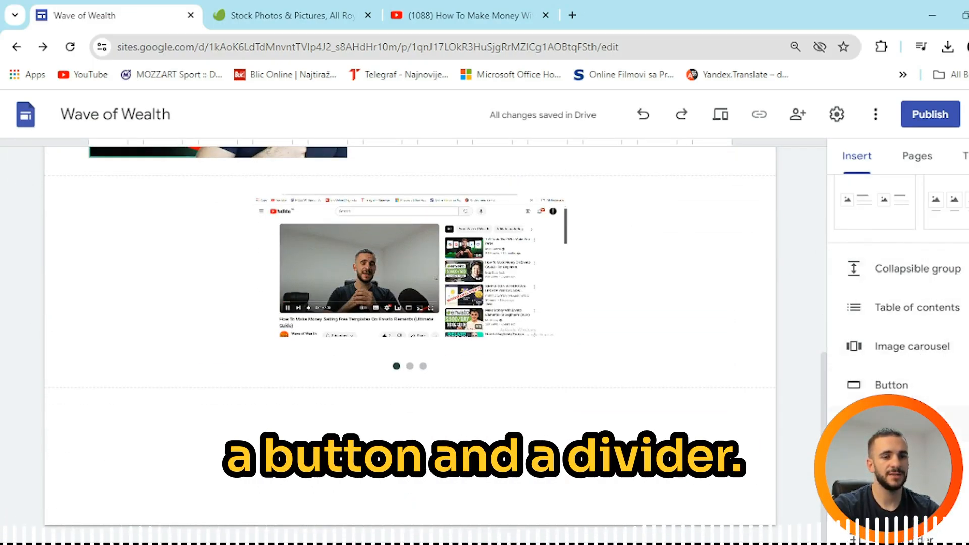
Step: Insert a divider below the image carousel, and undo a trial deletion of it
{"action": "left_click", "coordinate": [893, 424]}
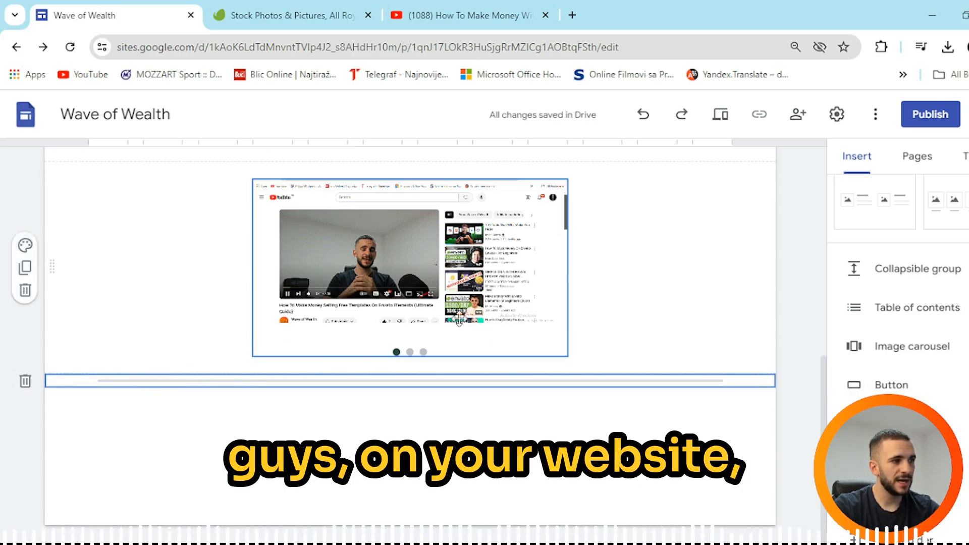
{"action": "left_click", "coordinate": [24, 381]}
{"action": "key", "text": "ctrl+z"}
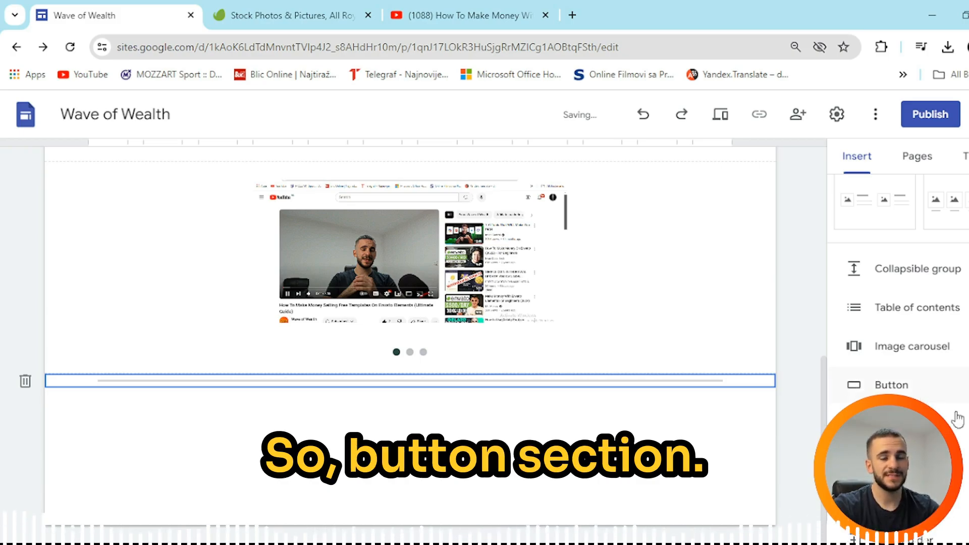
Step: Start inserting a button below the divider and name it Envato
{"action": "left_click", "coordinate": [918, 376]}
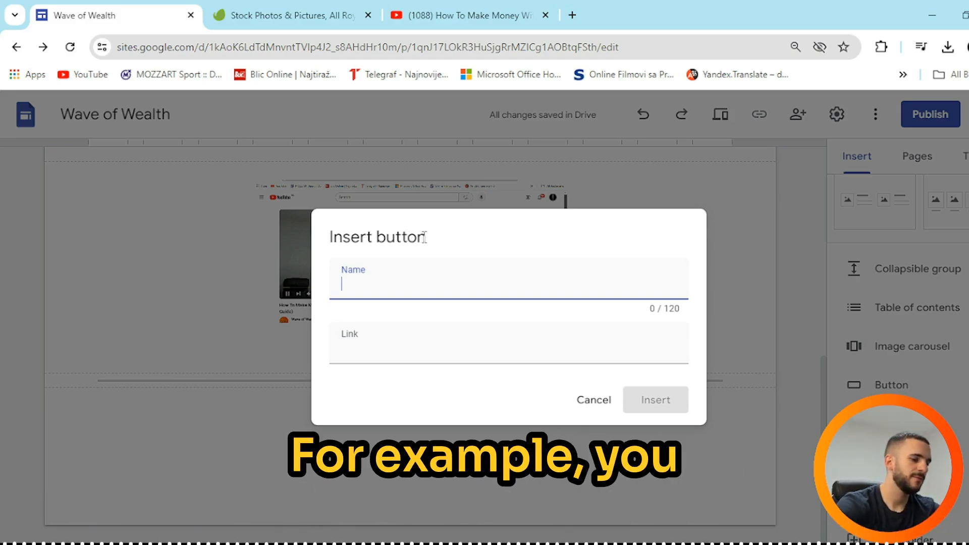
{"action": "type", "text": "n"}
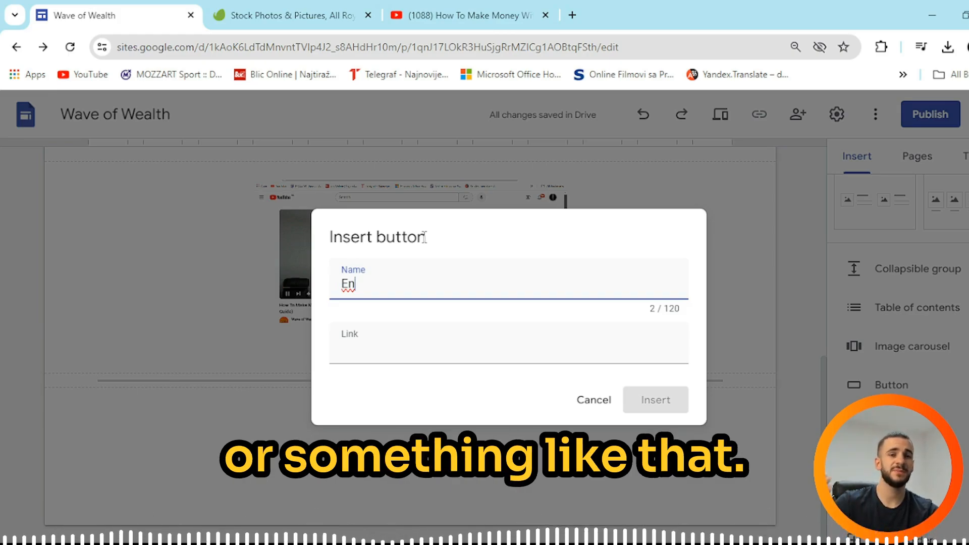
{"action": "type", "text": "vato"}
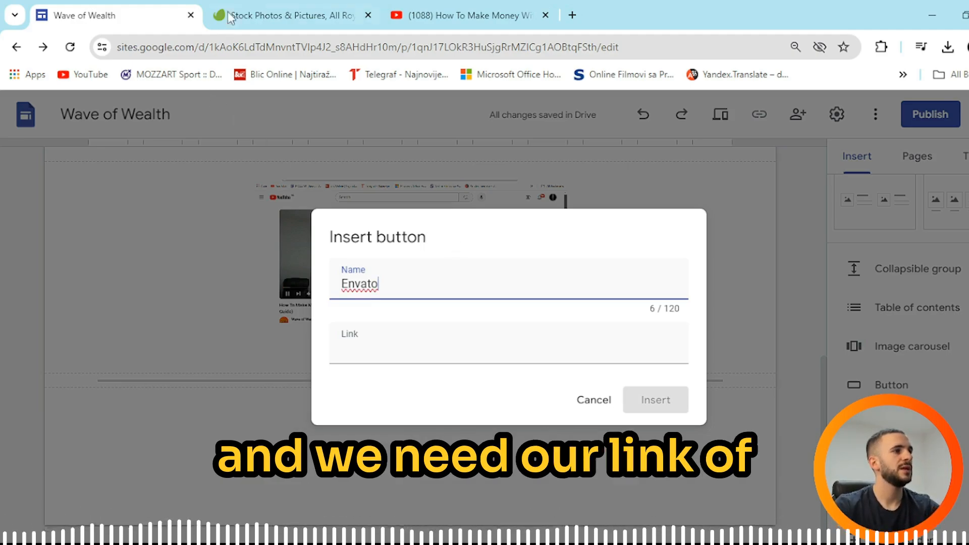
{"action": "left_click", "coordinate": [294, 15]}
{"action": "left_click", "coordinate": [254, 45]}
{"action": "key", "text": "ctrl+c"}
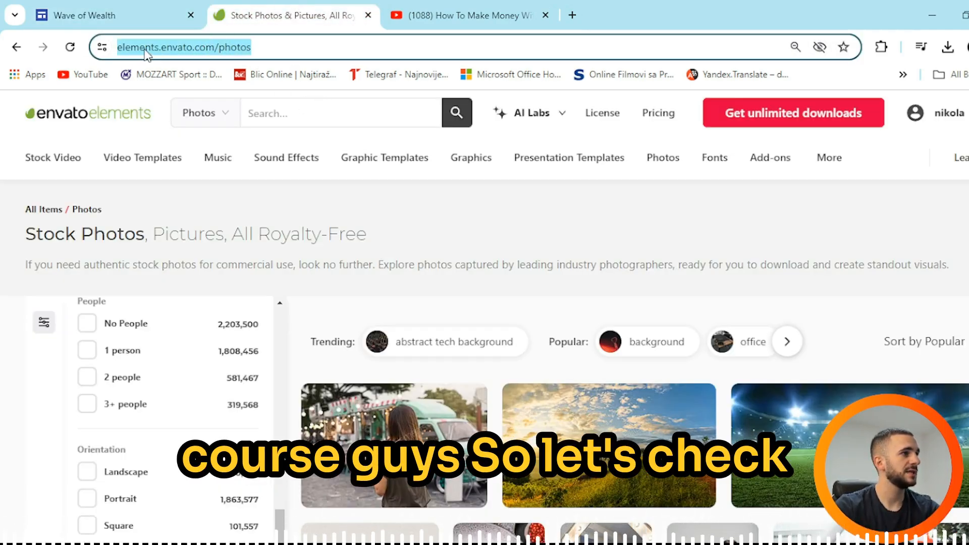
{"action": "left_click", "coordinate": [162, 22]}
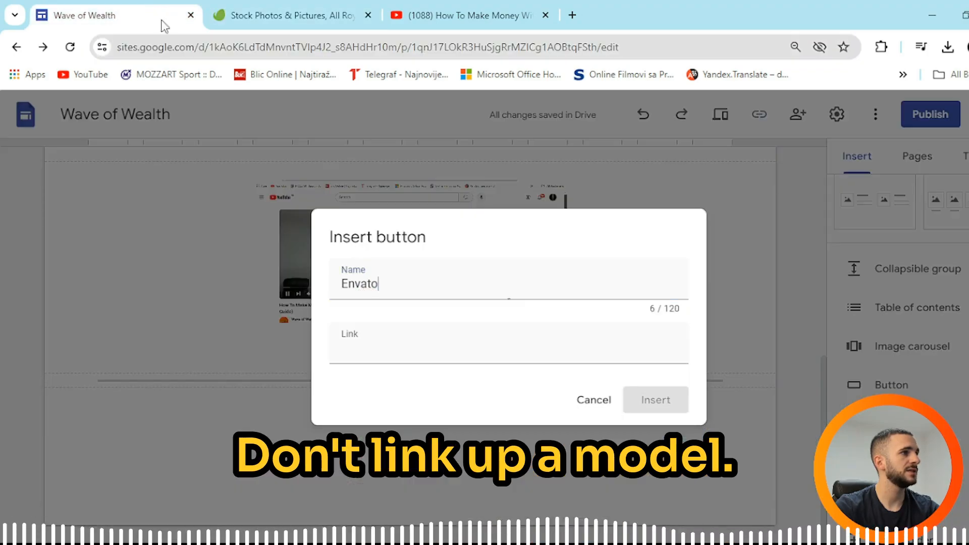
{"action": "left_click", "coordinate": [255, 13]}
{"action": "left_click", "coordinate": [255, 49]}
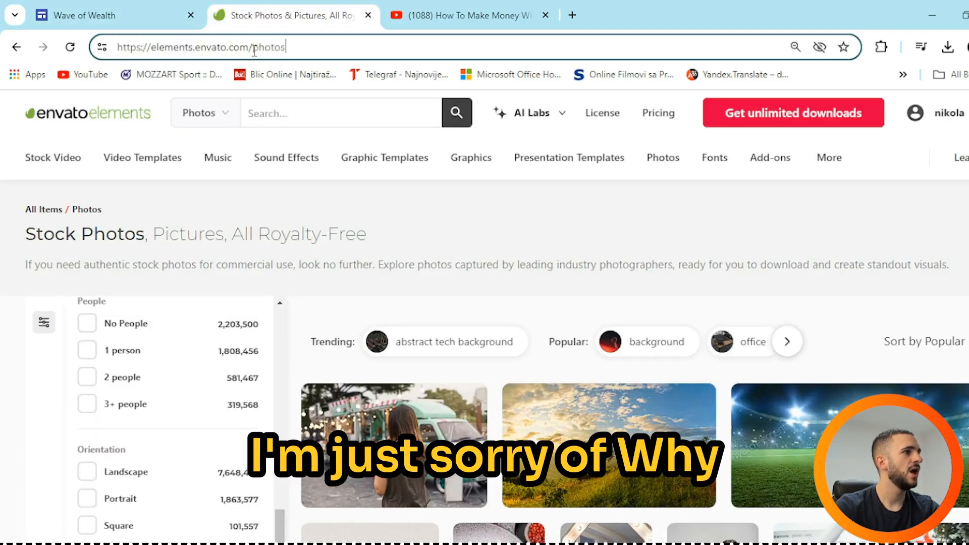
{"action": "left_click", "coordinate": [180, 19]}
{"action": "left_click", "coordinate": [404, 353]}
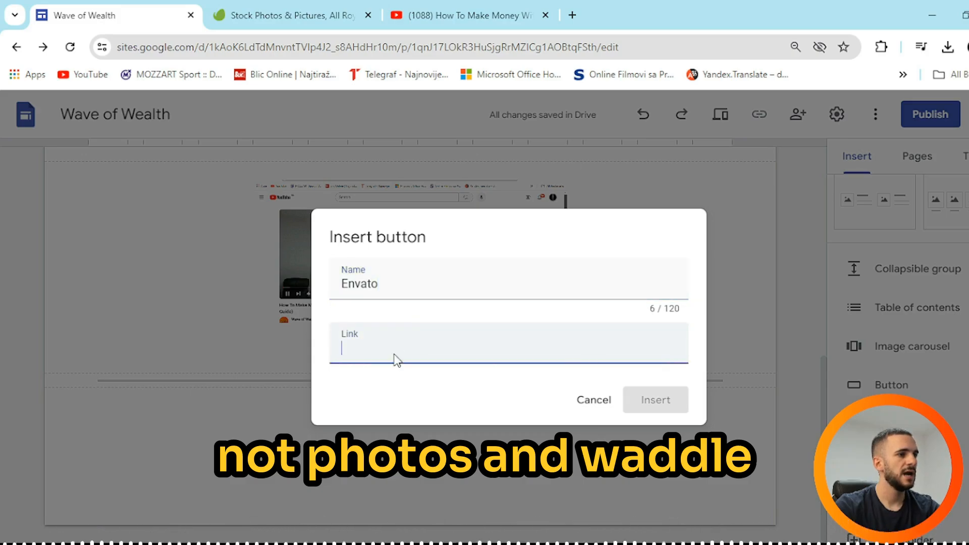
{"action": "key", "text": "ctrl+v"}
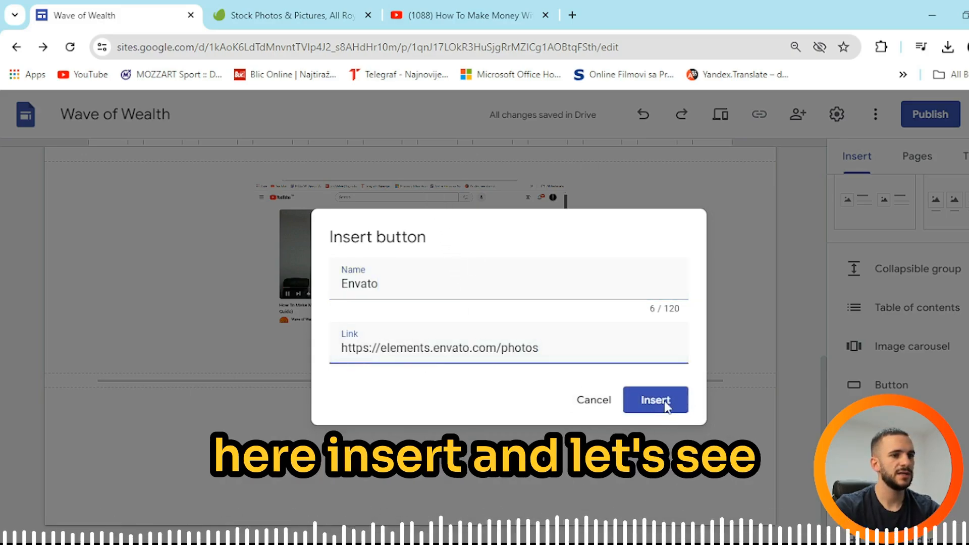
{"action": "left_click", "coordinate": [650, 404]}
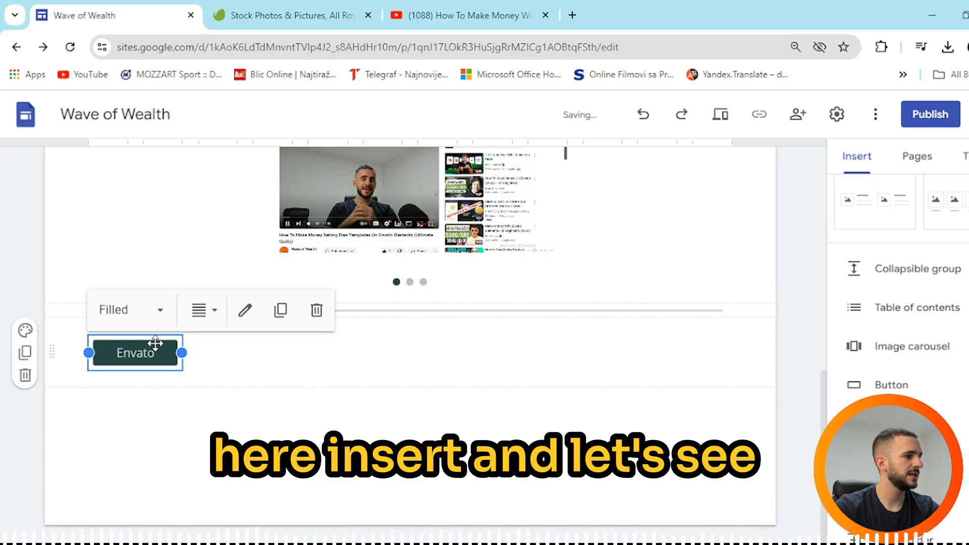
{"action": "left_click", "coordinate": [221, 359]}
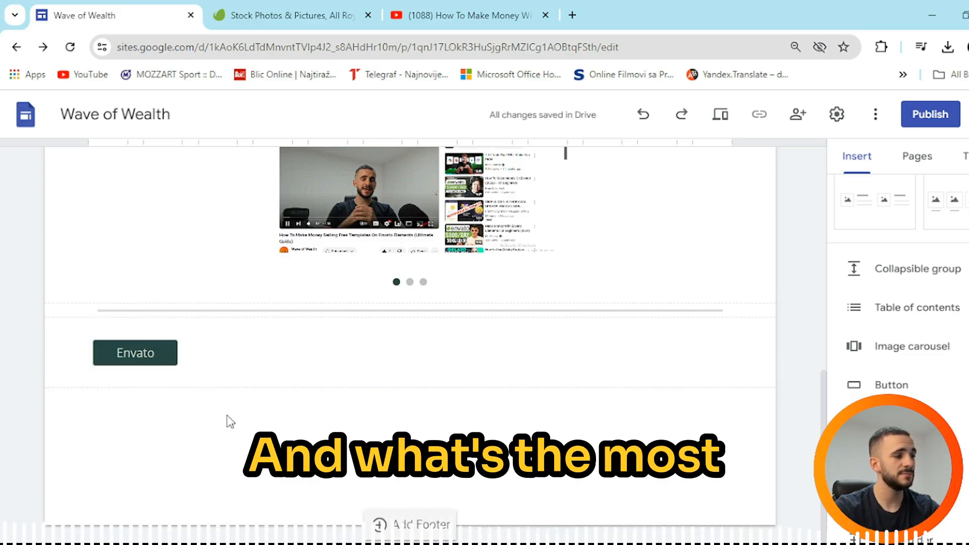
Step: Apply section color Style 3 to the Envato button's section and move the button to the section's horizontal middle
{"action": "left_click", "coordinate": [161, 353]}
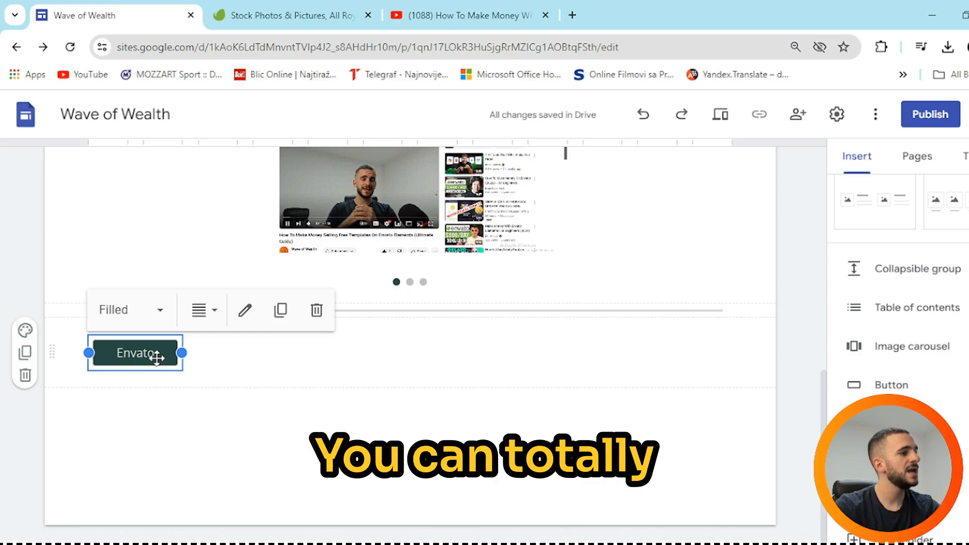
{"action": "left_click", "coordinate": [25, 331]}
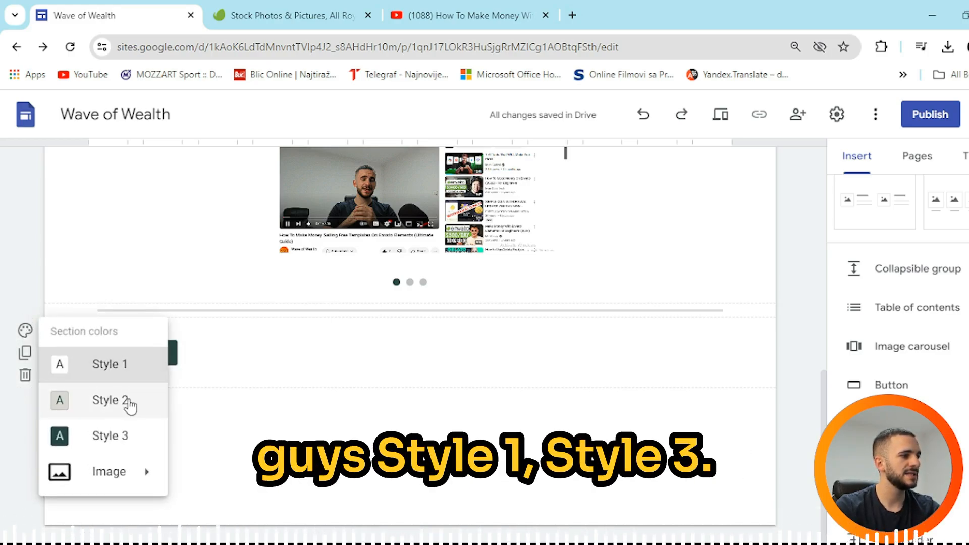
{"action": "left_click", "coordinate": [112, 437]}
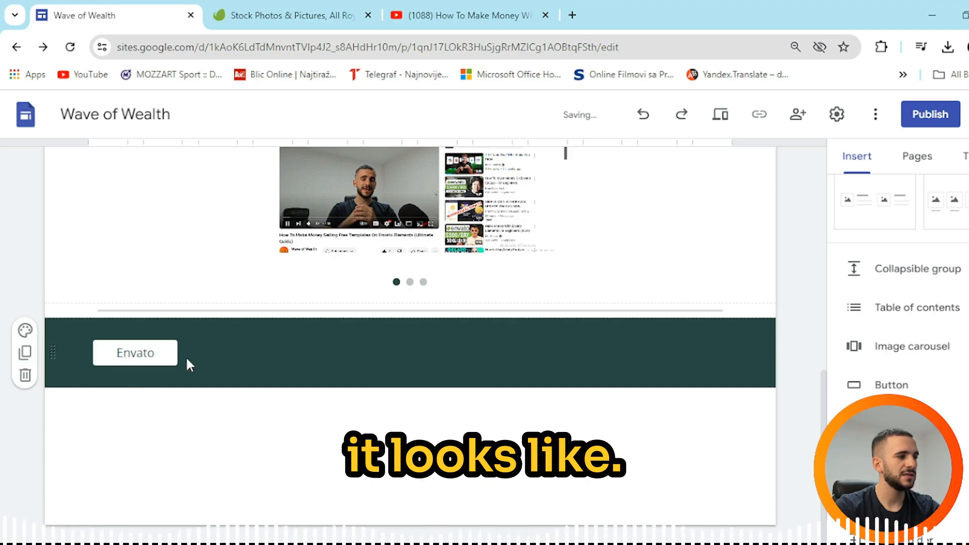
{"action": "left_click", "coordinate": [142, 355]}
{"action": "left_click_drag", "start_coordinate": [142, 355], "coordinate": [424, 345]}
Step: Review the whole page from the Welcome header through the Trip advisor section and image carousel to the Envato button
{"action": "scroll", "coordinate": [424, 345], "scroll_direction": "up", "scroll_amount": 4}
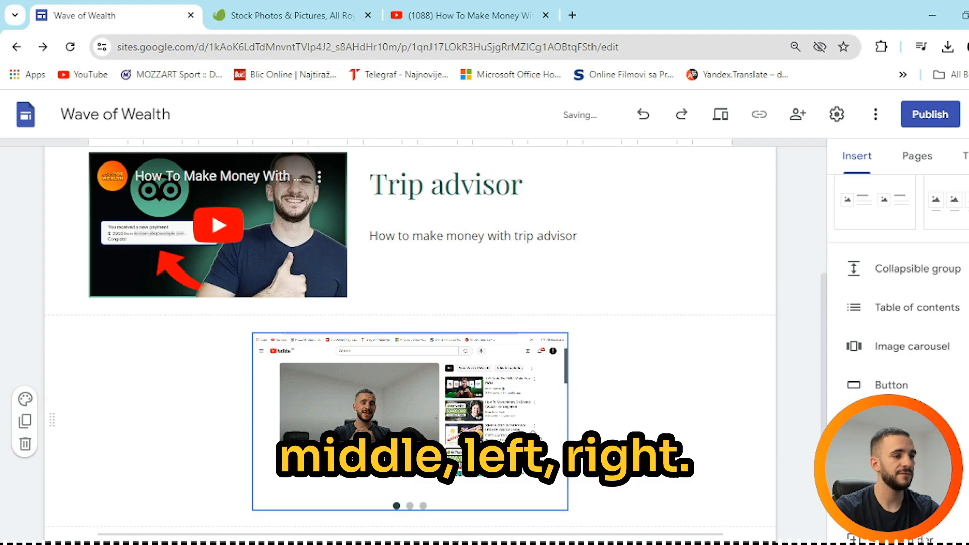
{"action": "scroll", "coordinate": [561, 354], "scroll_direction": "down", "scroll_amount": 4}
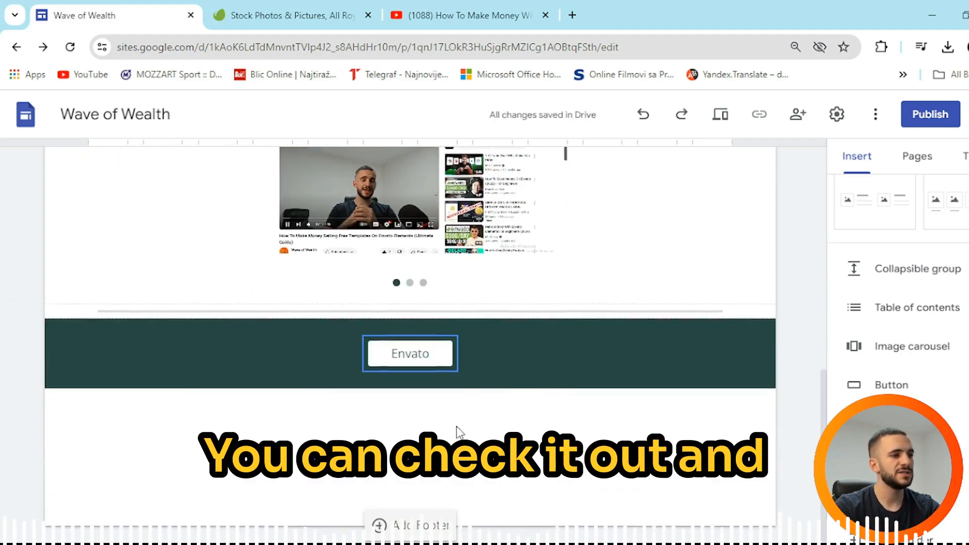
{"action": "scroll", "coordinate": [484, 424], "scroll_direction": "up", "scroll_amount": 3}
{"action": "scroll", "coordinate": [483, 427], "scroll_direction": "up", "scroll_amount": 3}
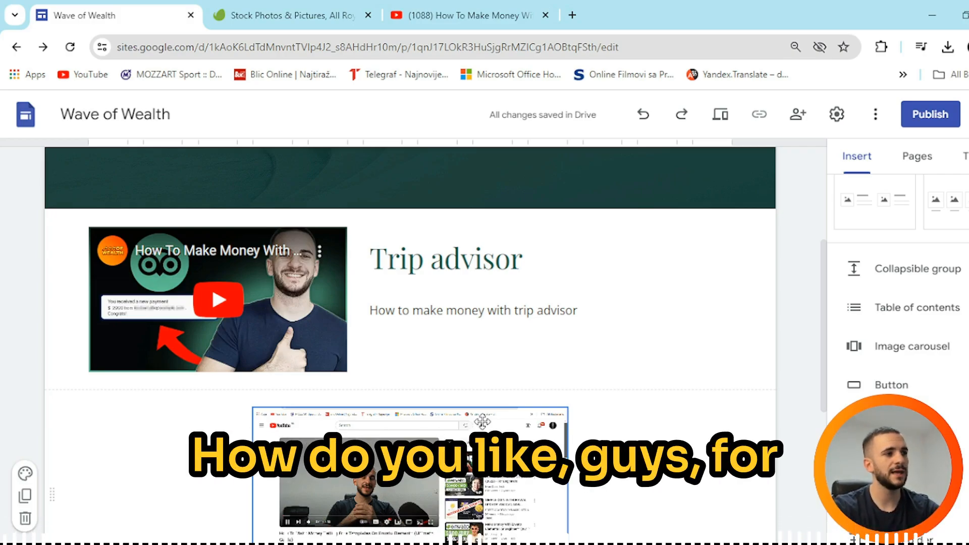
{"action": "scroll", "coordinate": [482, 378], "scroll_direction": "up", "scroll_amount": 3}
{"action": "scroll", "coordinate": [484, 374], "scroll_direction": "down", "scroll_amount": 7}
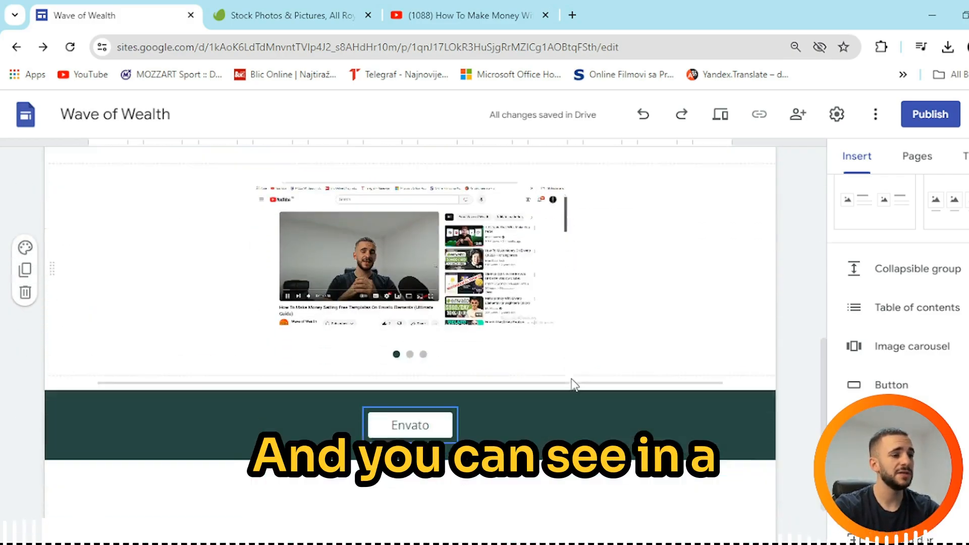
{"action": "scroll", "coordinate": [573, 385], "scroll_direction": "down", "scroll_amount": 1}
{"action": "scroll", "coordinate": [572, 384], "scroll_direction": "up", "scroll_amount": 8}
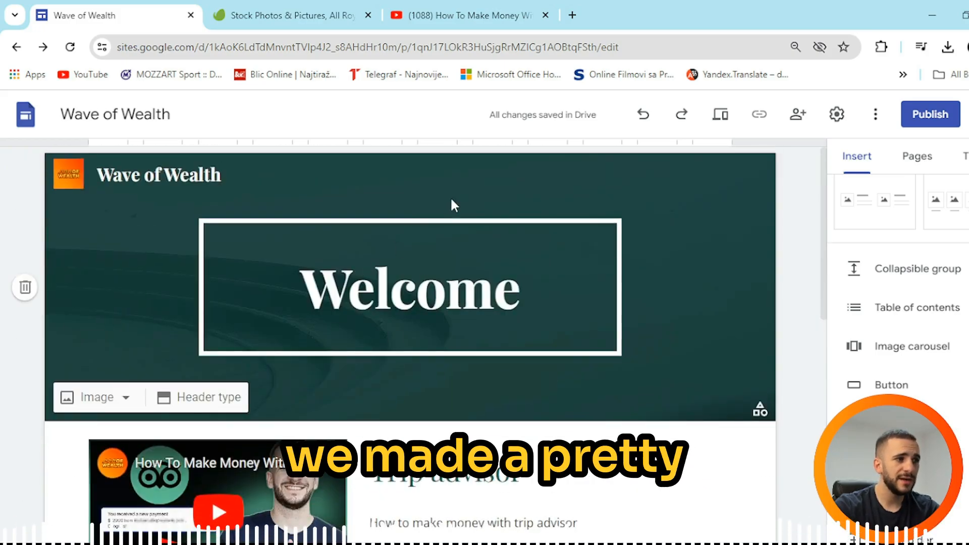
{"action": "scroll", "coordinate": [553, 191], "scroll_direction": "down", "scroll_amount": 8}
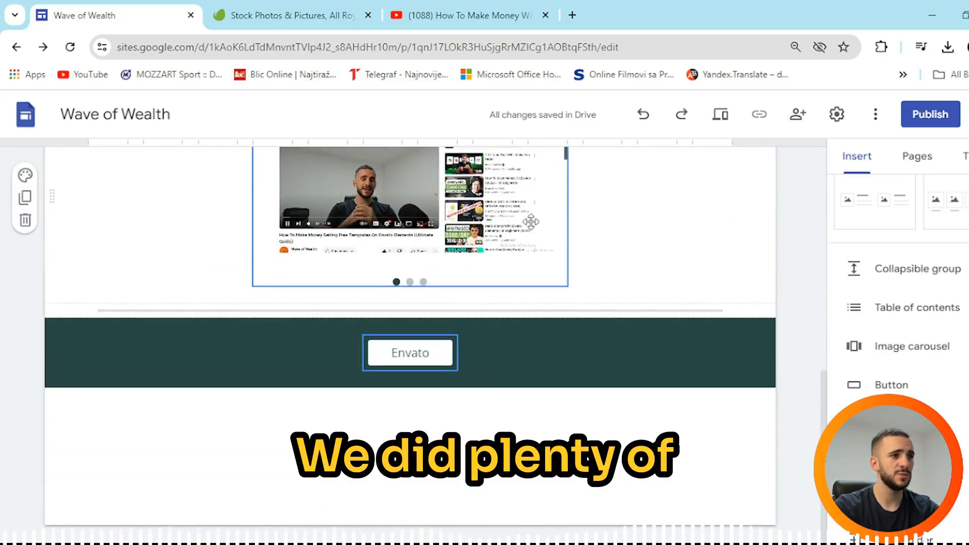
{"action": "scroll", "coordinate": [663, 316], "scroll_direction": "up", "scroll_amount": 4}
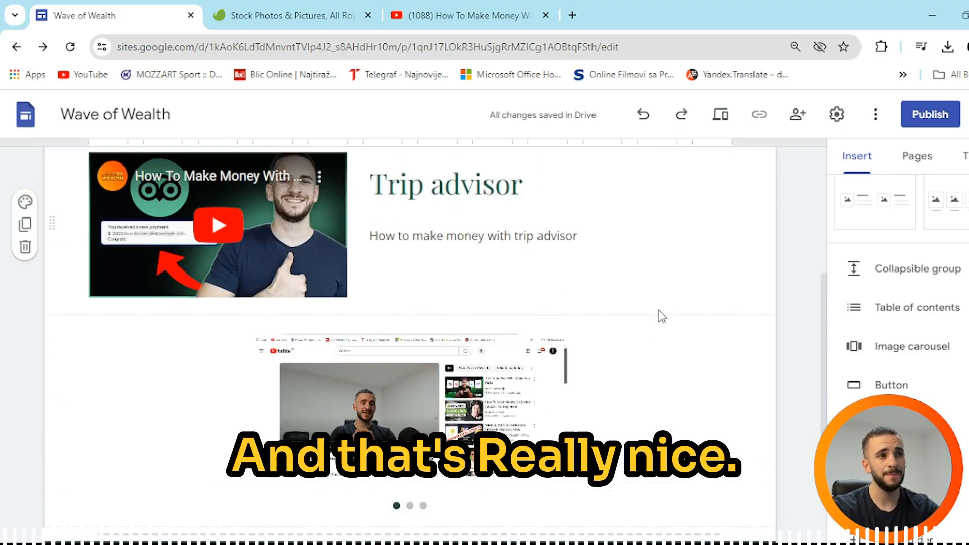
{"action": "scroll", "coordinate": [510, 298], "scroll_direction": "up", "scroll_amount": 5}
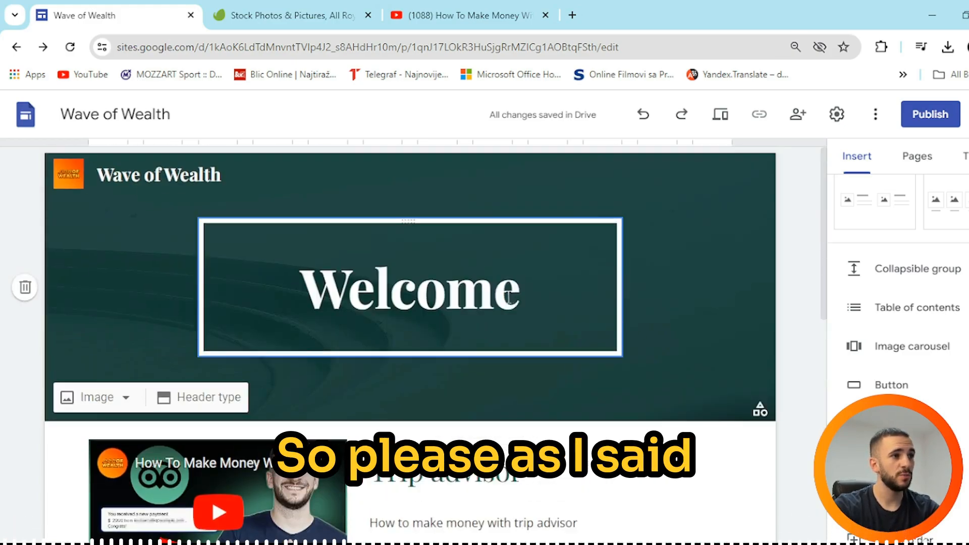
{"action": "scroll", "coordinate": [505, 300], "scroll_direction": "down", "scroll_amount": 5}
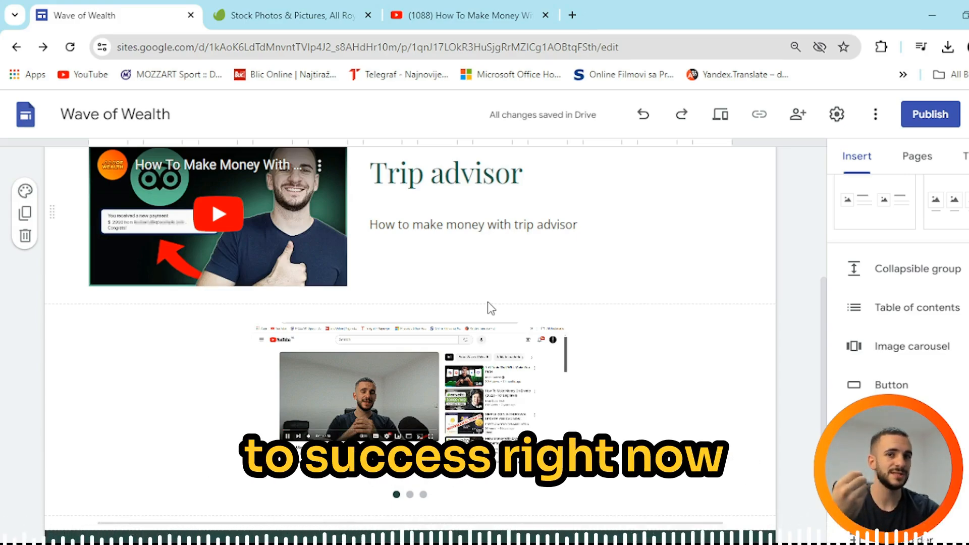
{"action": "scroll", "coordinate": [488, 301], "scroll_direction": "down", "scroll_amount": 3}
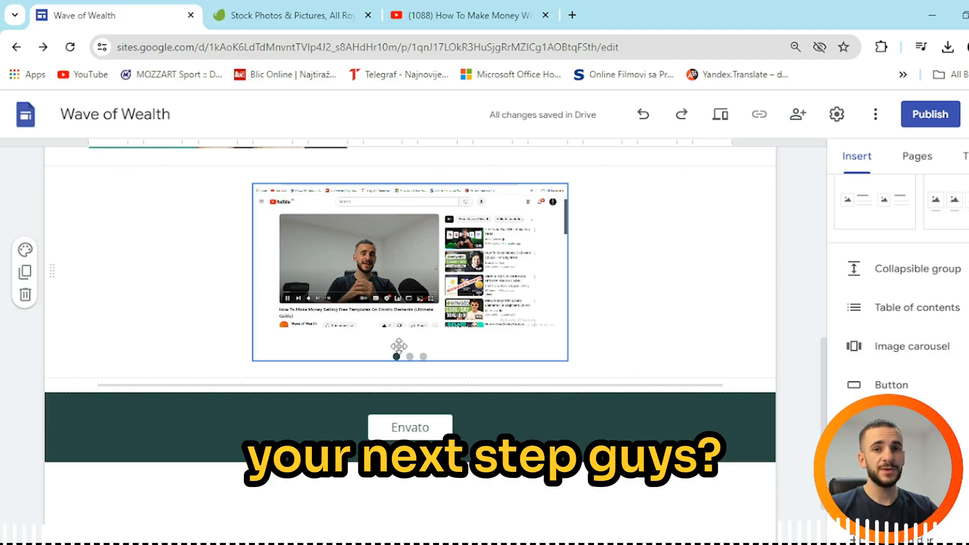
{"action": "scroll", "coordinate": [396, 351], "scroll_direction": "down", "scroll_amount": 2}
{"action": "scroll", "coordinate": [501, 346], "scroll_direction": "up", "scroll_amount": 4}
{"action": "scroll", "coordinate": [400, 301], "scroll_direction": "up", "scroll_amount": 6}
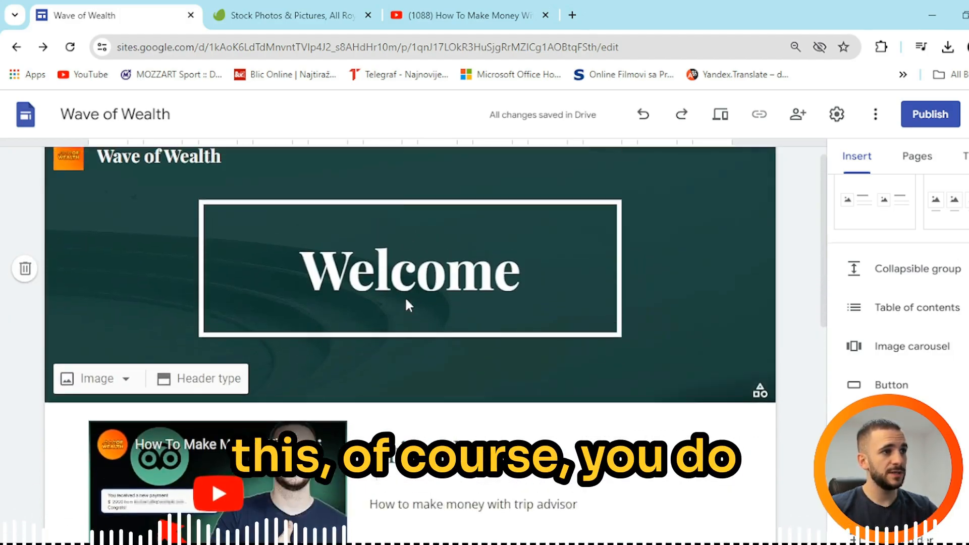
{"action": "scroll", "coordinate": [405, 304], "scroll_direction": "down", "scroll_amount": 9}
{"action": "scroll", "coordinate": [405, 302], "scroll_direction": "down", "scroll_amount": 1}
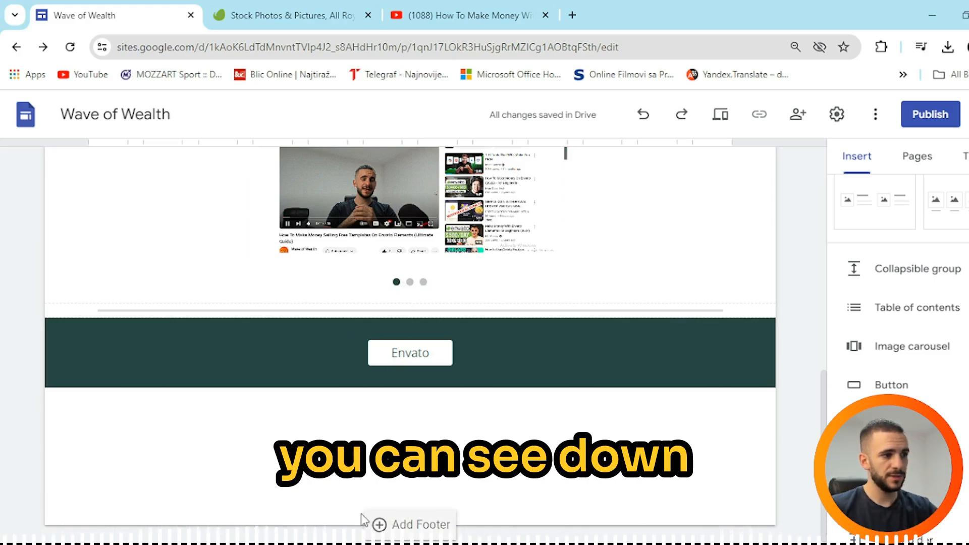
Step: Add a footer to the page containing the text "Copyright"
{"action": "left_click", "coordinate": [412, 531]}
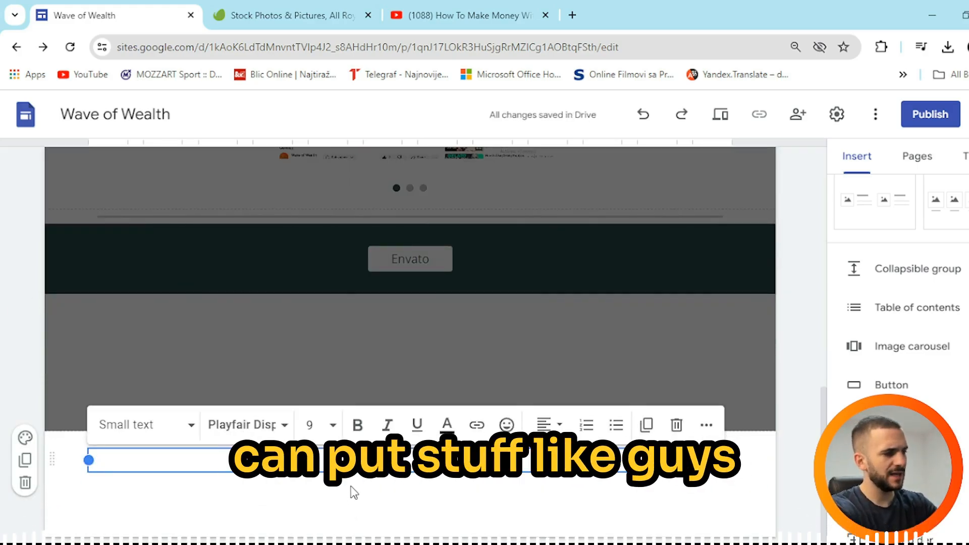
{"action": "type", "text": "Copyright"}
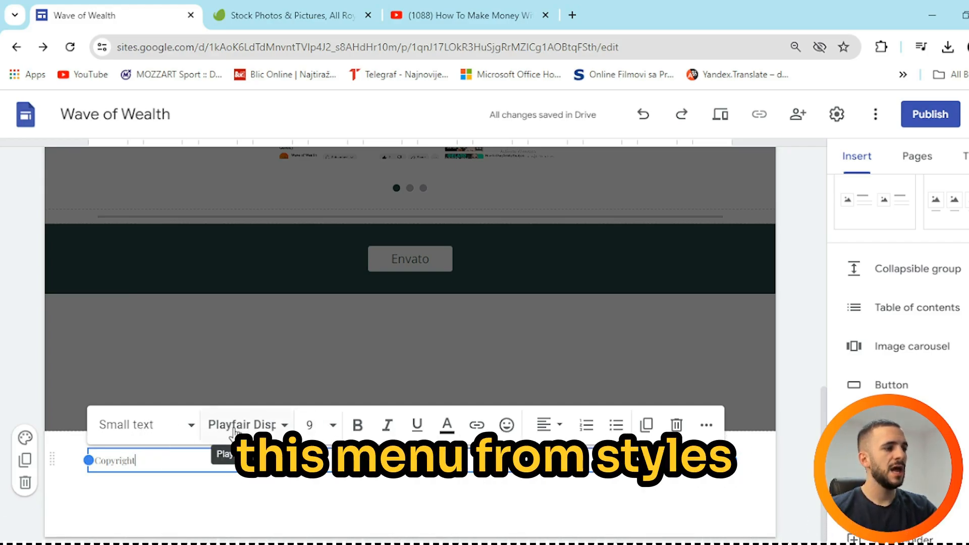
Step: Try font size 10 on the footer's Copyright text, and style the text bold and italic
{"action": "left_click", "coordinate": [329, 427]}
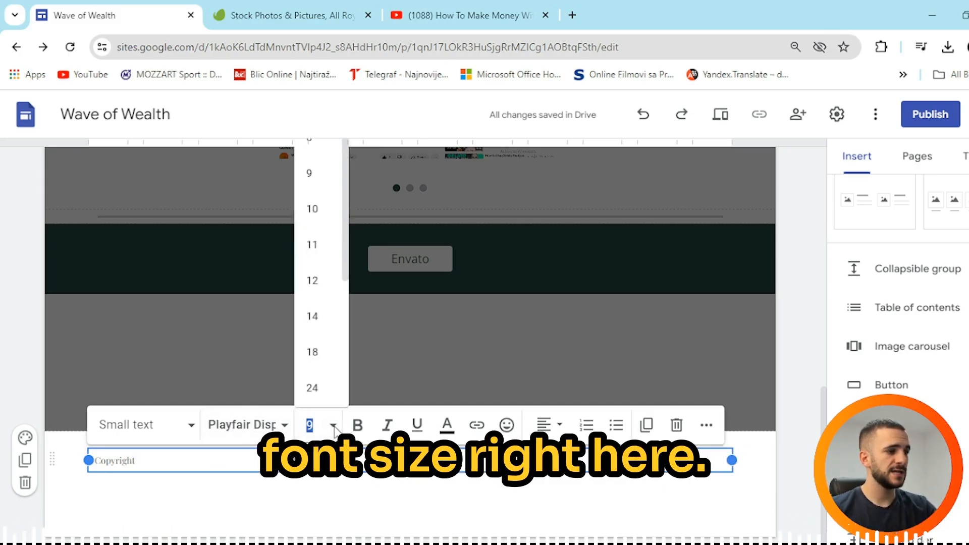
{"action": "left_click", "coordinate": [327, 204]}
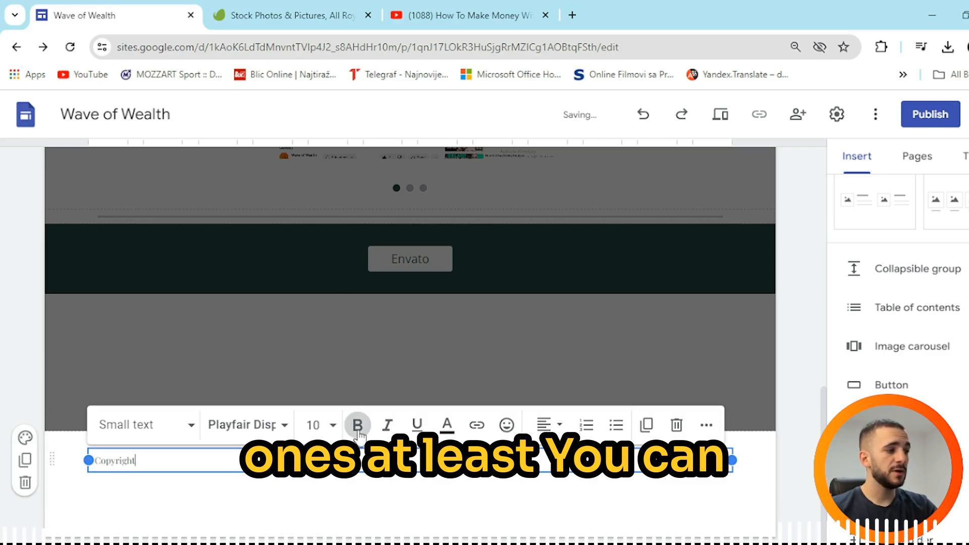
{"action": "double_click", "coordinate": [132, 461]}
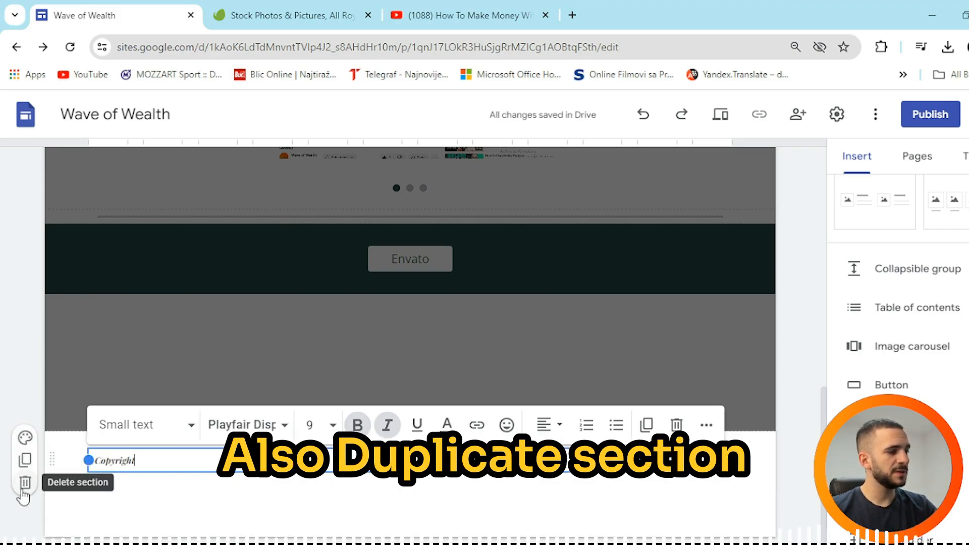
Step: Try section color Style 2 on the Copyright footer, and apply Style 3 to it
{"action": "left_click", "coordinate": [24, 437]}
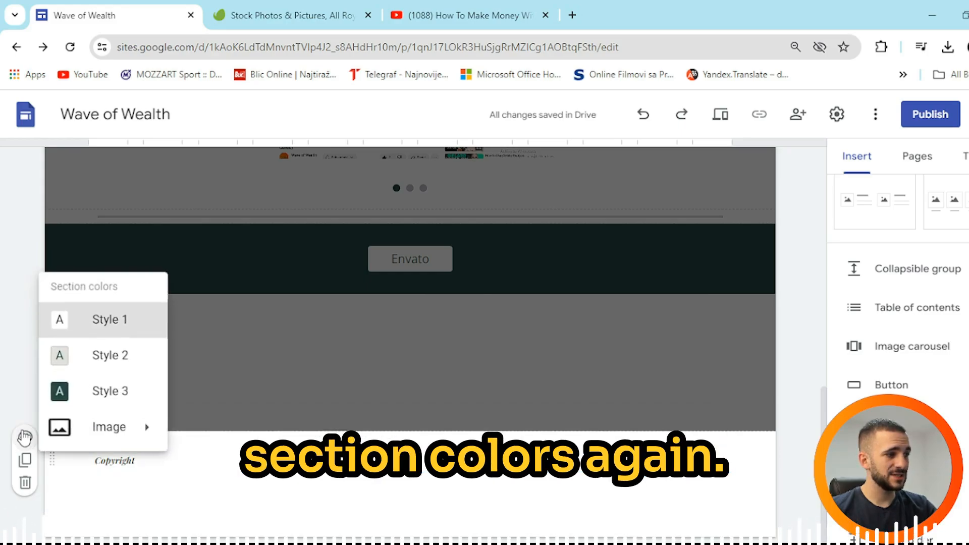
{"action": "left_click", "coordinate": [126, 357]}
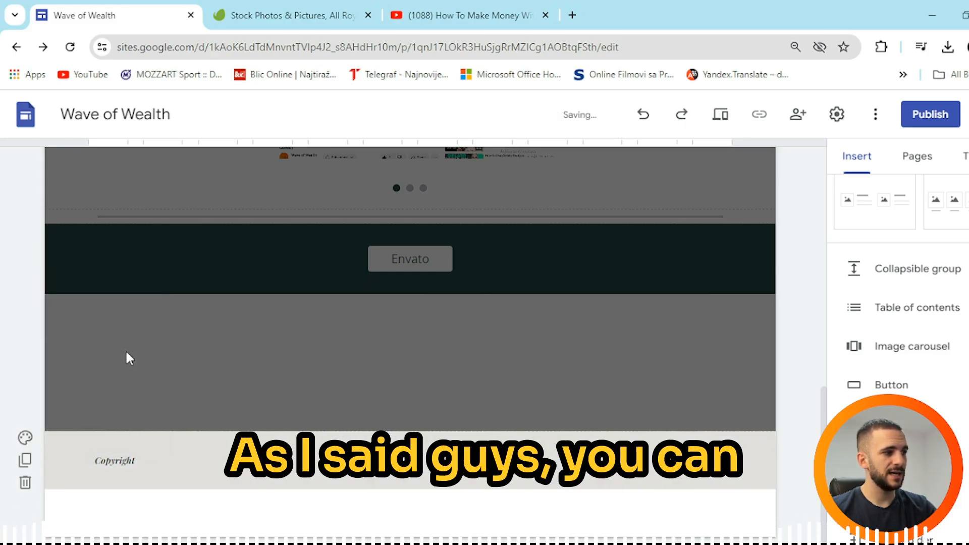
{"action": "left_click", "coordinate": [26, 438]}
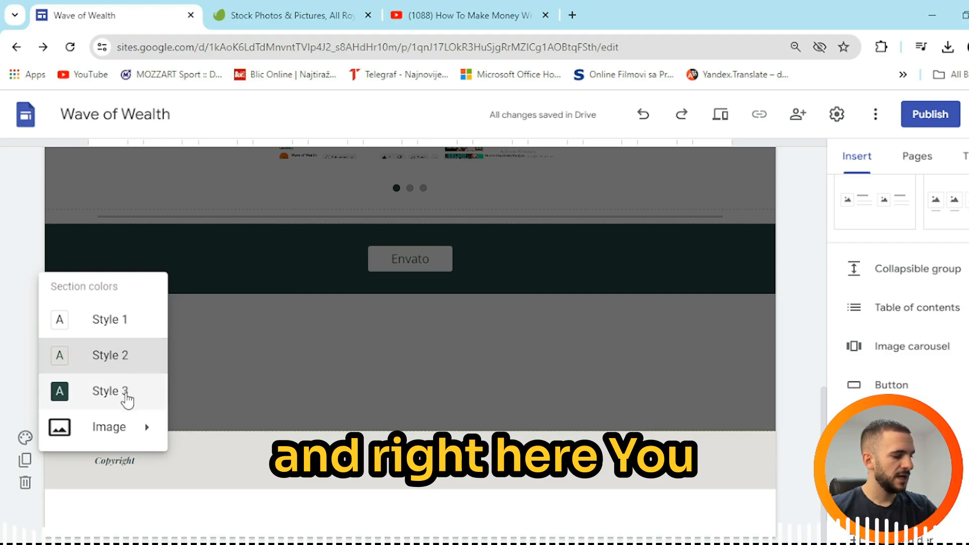
{"action": "left_click", "coordinate": [125, 395]}
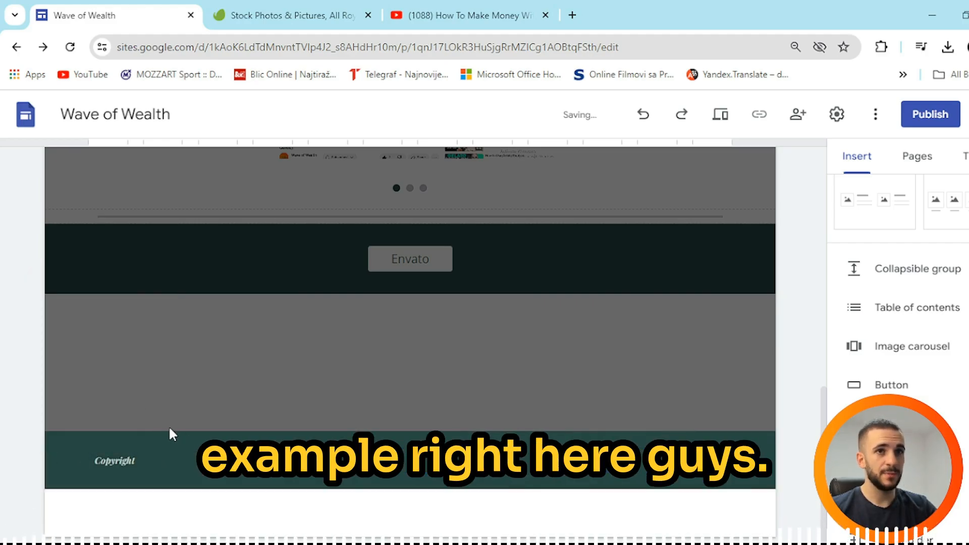
{"action": "left_click", "coordinate": [172, 456]}
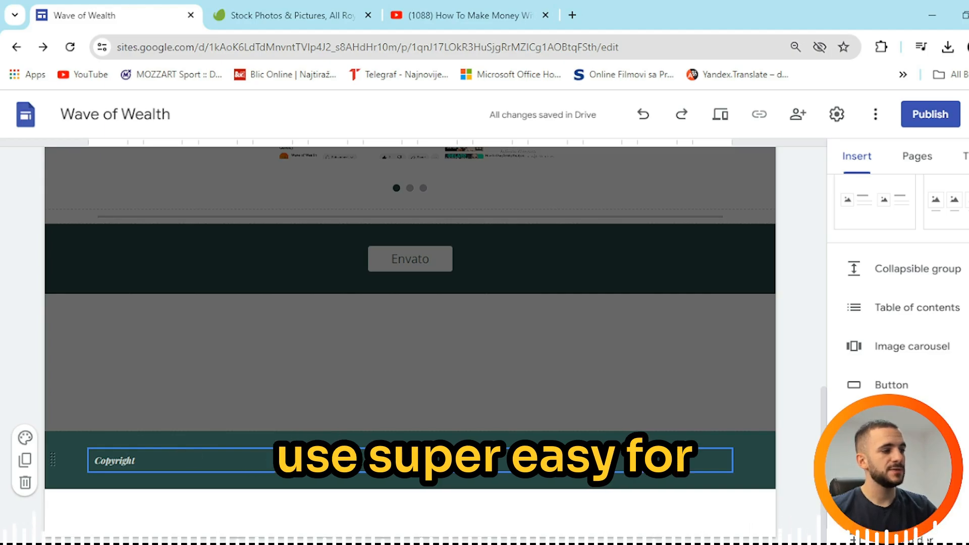
Step: Review the insertable page elements, from Collapsible group through Divider, Social links and Placeholder to YouTube, Map and Docs
{"action": "scroll", "coordinate": [569, 492], "scroll_direction": "up", "scroll_amount": 15}
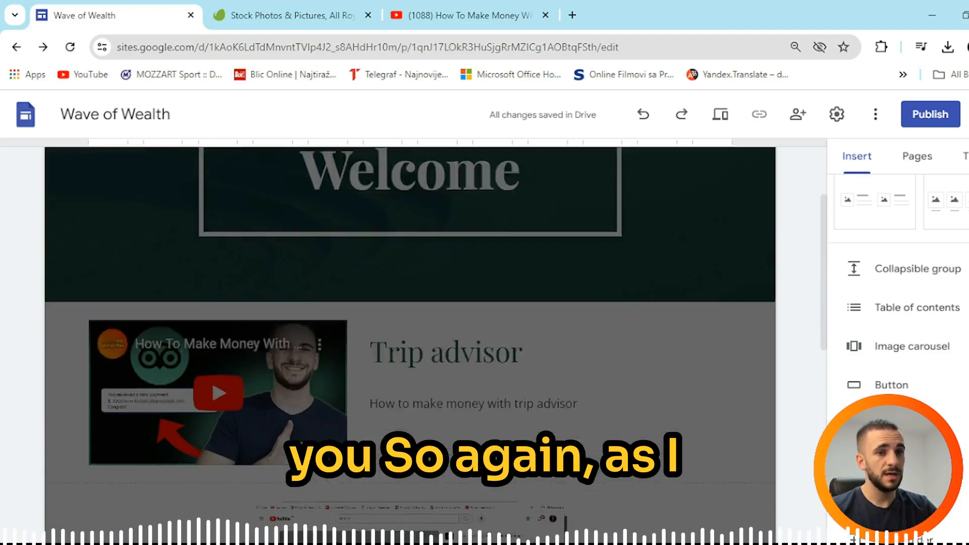
{"action": "scroll", "coordinate": [925, 316], "scroll_direction": "down", "scroll_amount": 2}
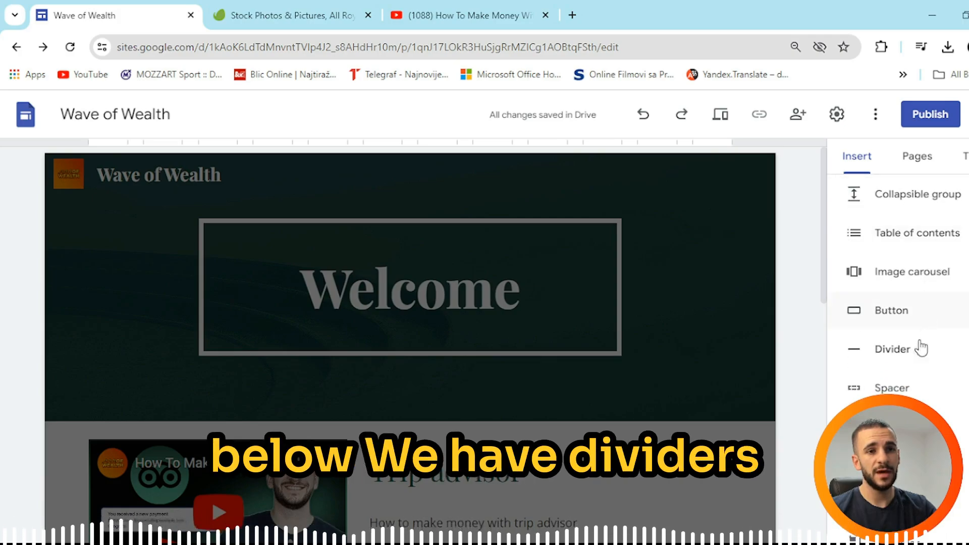
{"action": "scroll", "coordinate": [911, 354], "scroll_direction": "down", "scroll_amount": 3}
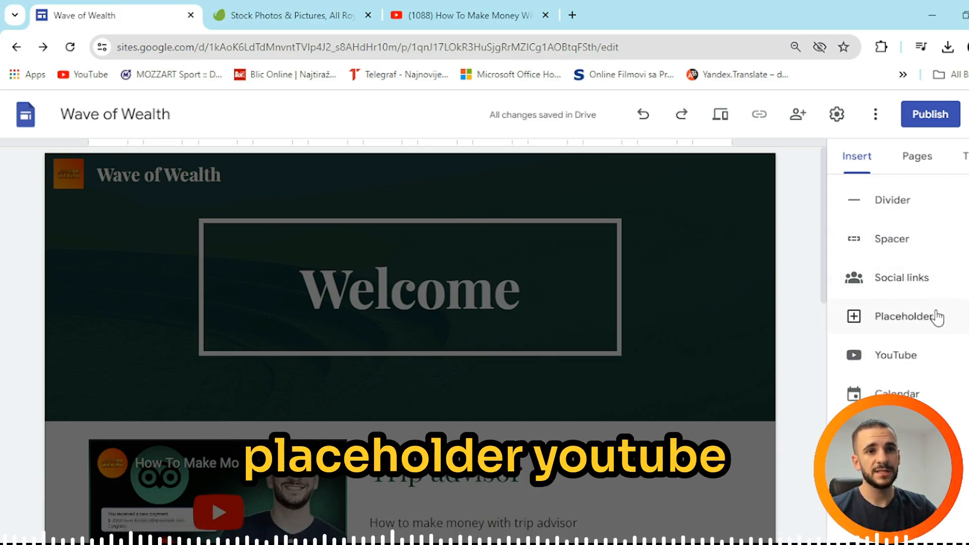
{"action": "scroll", "coordinate": [929, 348], "scroll_direction": "down", "scroll_amount": 2}
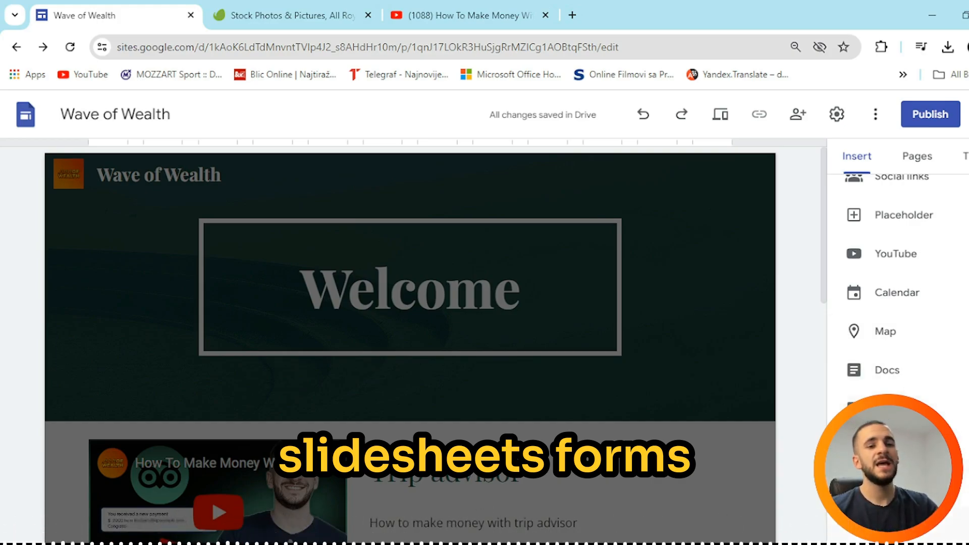
{"action": "scroll", "coordinate": [922, 333], "scroll_direction": "up", "scroll_amount": 10}
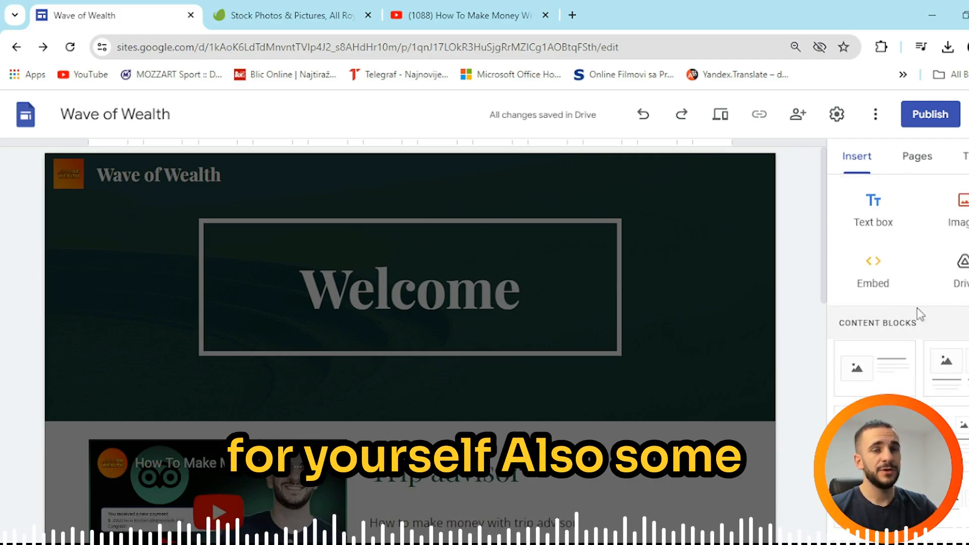
Step: Apply the Google-made theme listed directly after Simple to the whole site
{"action": "left_click", "coordinate": [965, 156]}
{"action": "scroll", "coordinate": [631, 277], "scroll_direction": "down", "scroll_amount": 15}
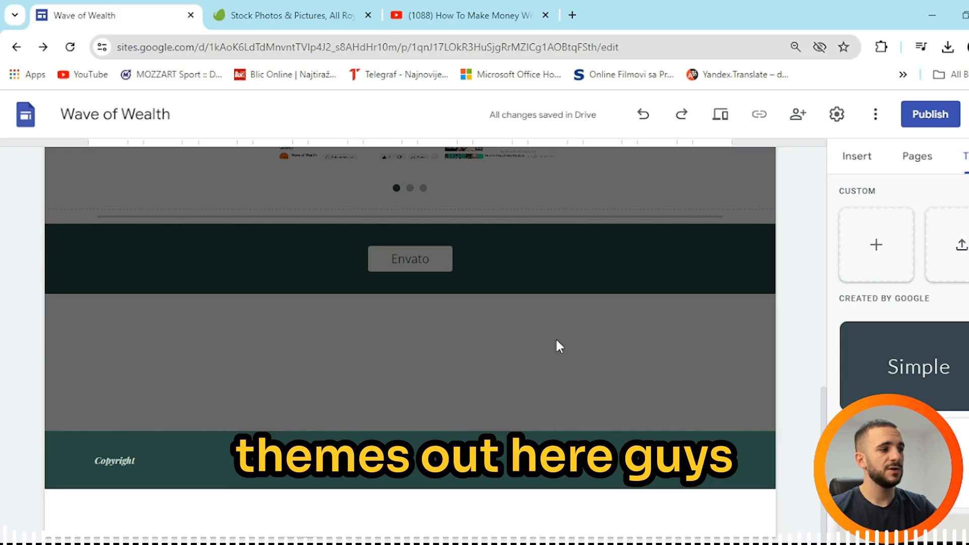
{"action": "left_click", "coordinate": [556, 460]}
{"action": "left_click", "coordinate": [948, 424]}
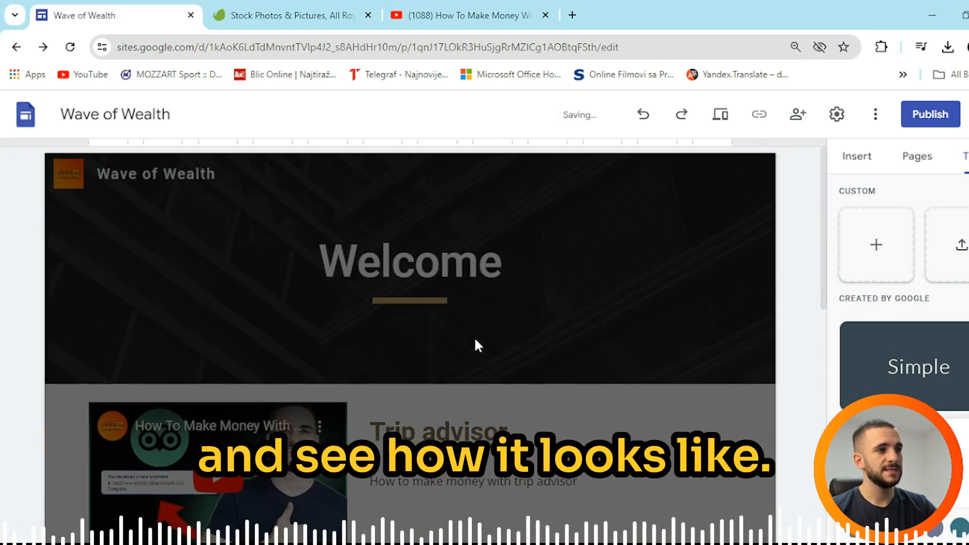
{"action": "scroll", "coordinate": [884, 268], "scroll_direction": "down", "scroll_amount": 5}
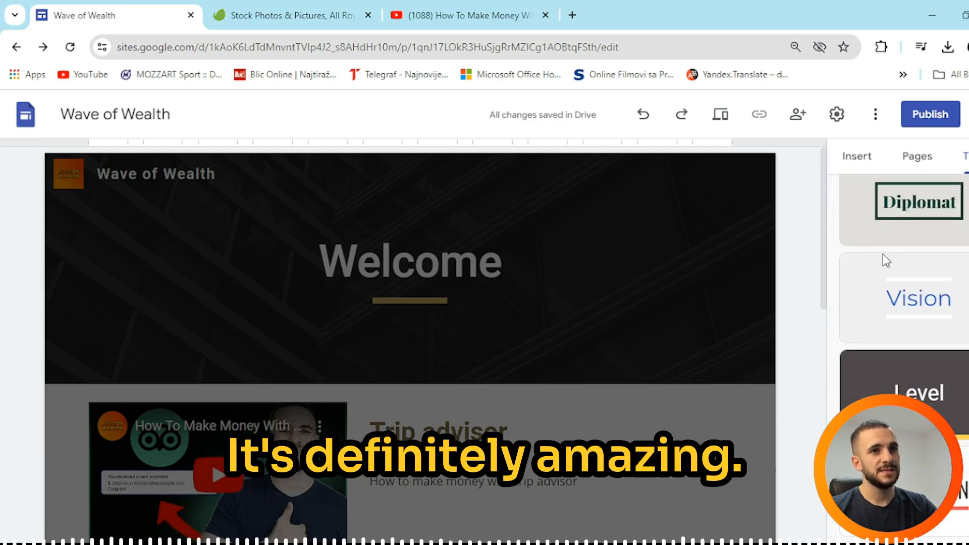
Step: Add a new page named "About us" to the site
{"action": "left_click", "coordinate": [917, 157]}
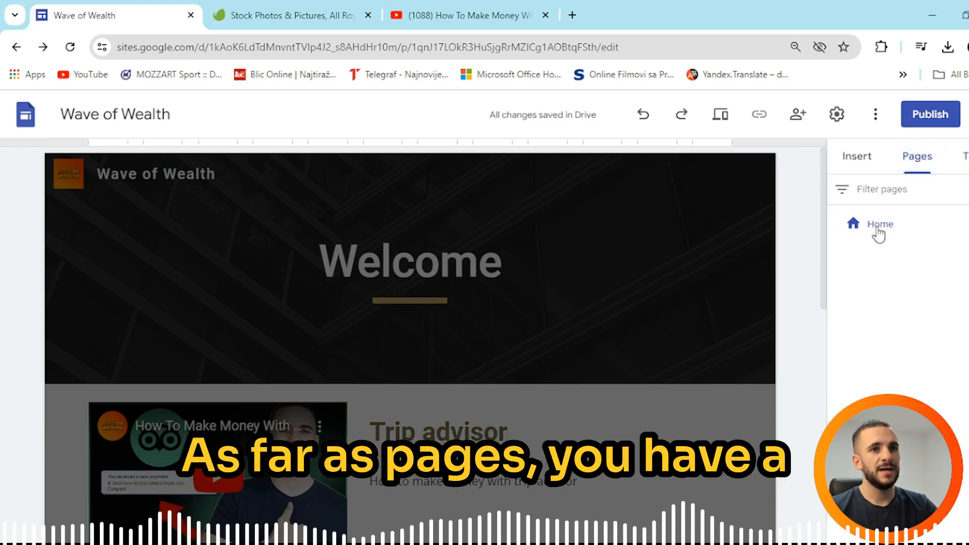
{"action": "scroll", "coordinate": [589, 295], "scroll_direction": "down", "scroll_amount": 3}
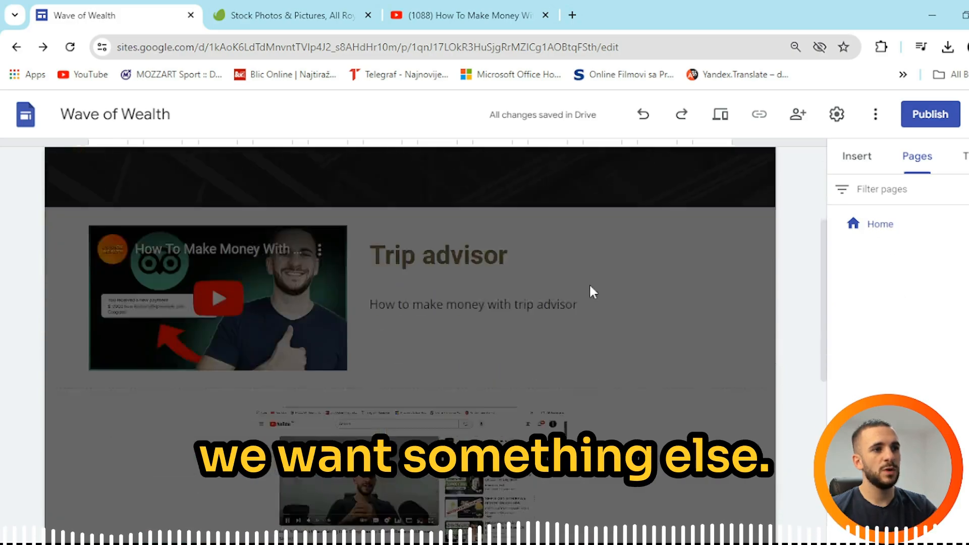
{"action": "scroll", "coordinate": [591, 288], "scroll_direction": "down", "scroll_amount": 5}
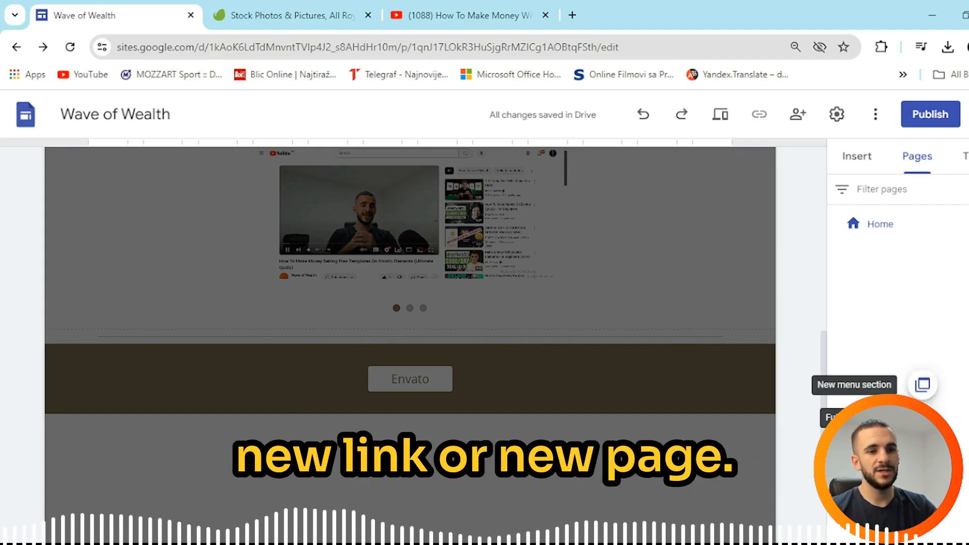
{"action": "left_click", "coordinate": [922, 489]}
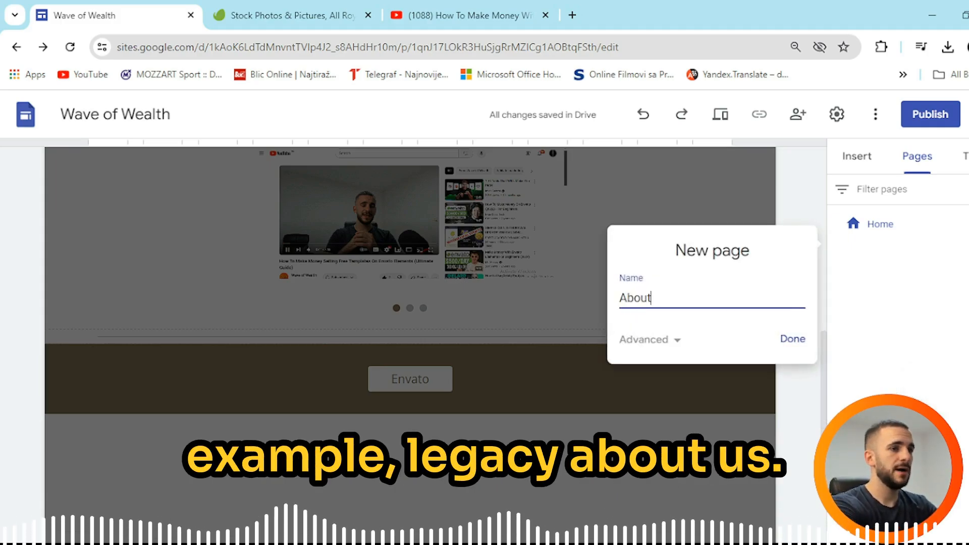
{"action": "key", "text": "Return"}
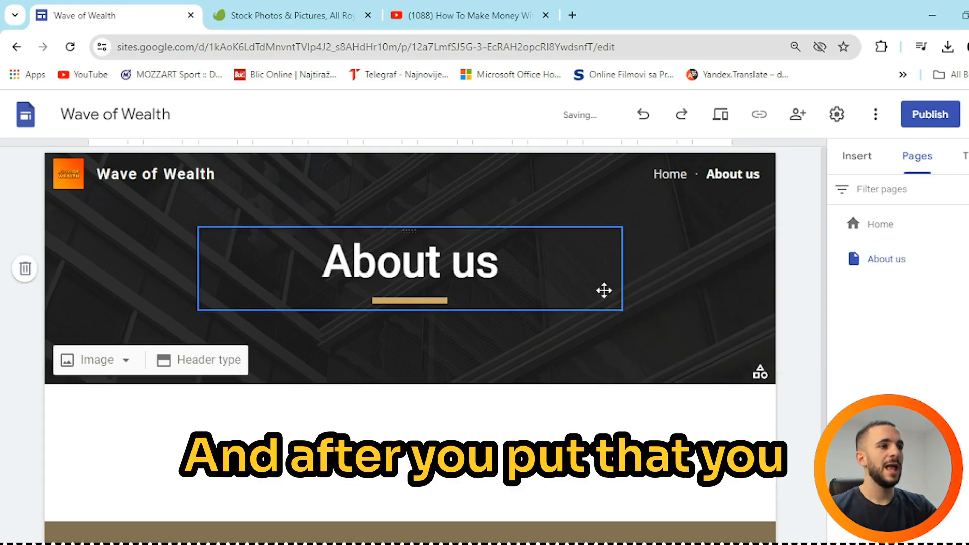
Step: Look over the About us page from its header to the Copyright footer
{"action": "scroll", "coordinate": [683, 333], "scroll_direction": "down", "scroll_amount": 2}
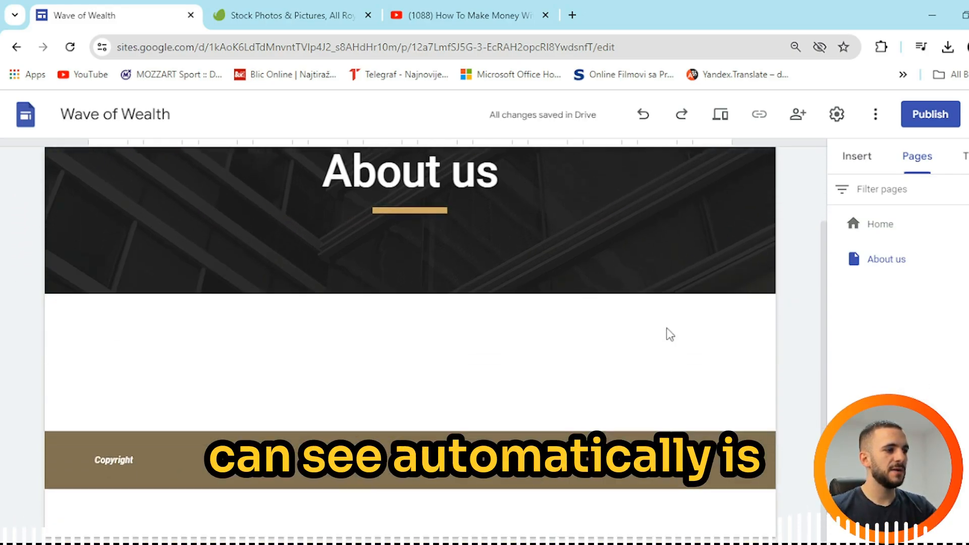
{"action": "scroll", "coordinate": [669, 334], "scroll_direction": "up", "scroll_amount": 2}
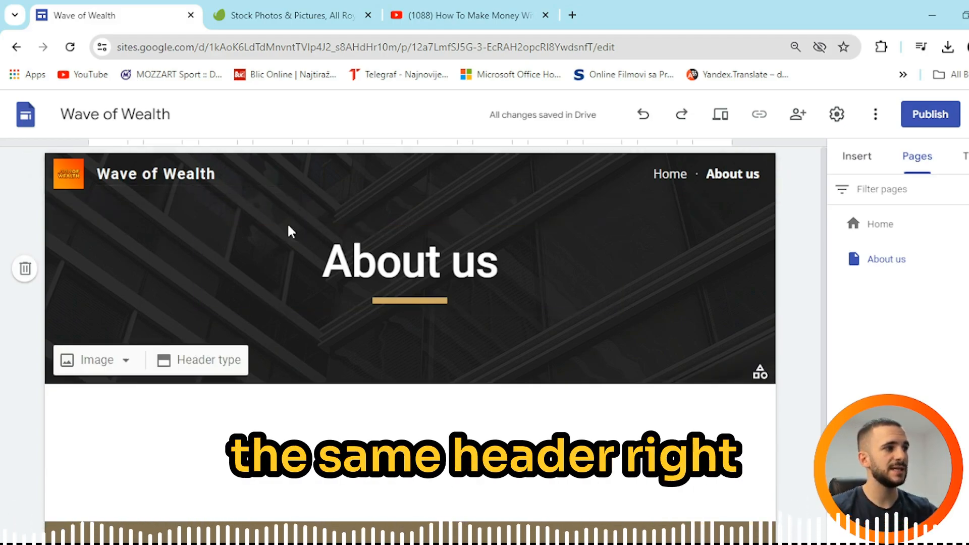
{"action": "scroll", "coordinate": [654, 238], "scroll_direction": "down", "scroll_amount": 2}
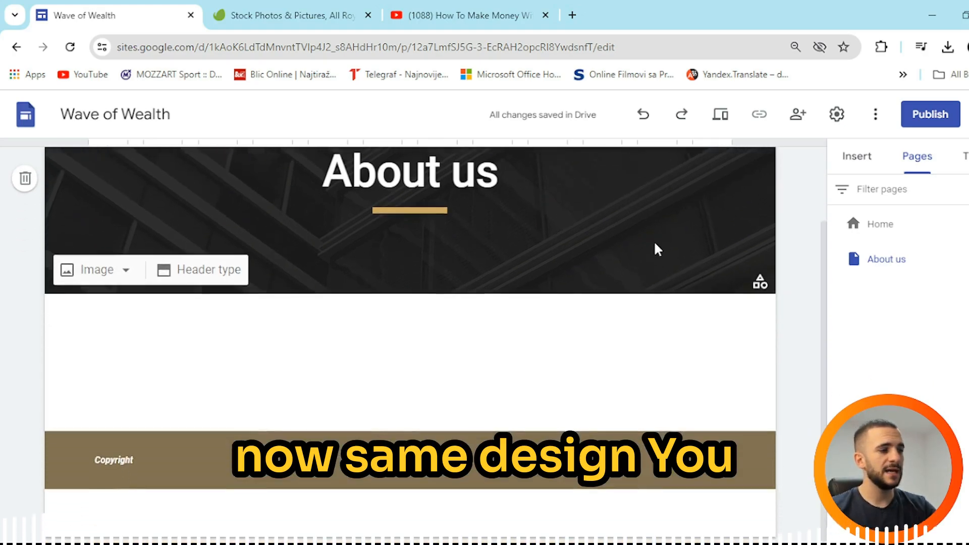
{"action": "scroll", "coordinate": [153, 458], "scroll_direction": "up", "scroll_amount": 2}
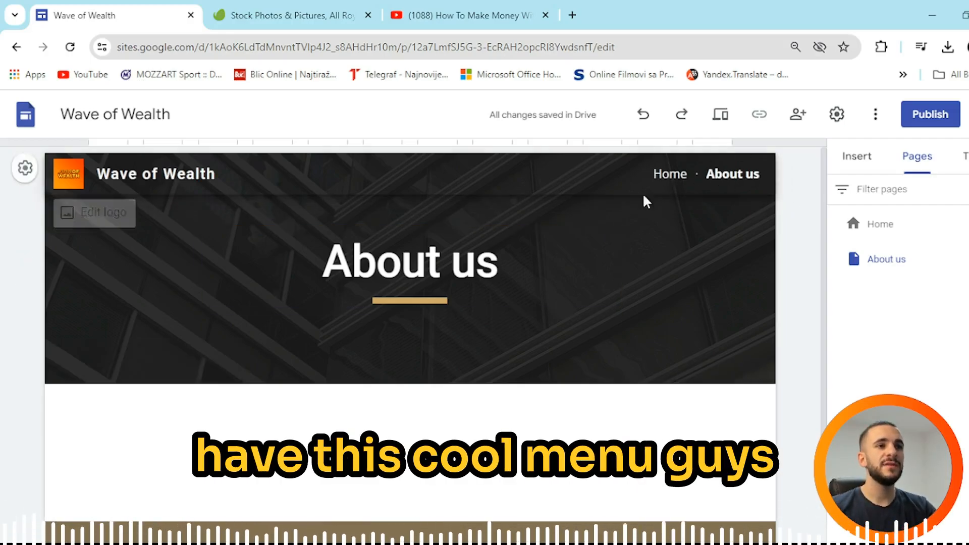
Step: Follow the site's navigation links to review the Home page down to its footer, and return to the About us page
{"action": "left_click", "coordinate": [671, 175]}
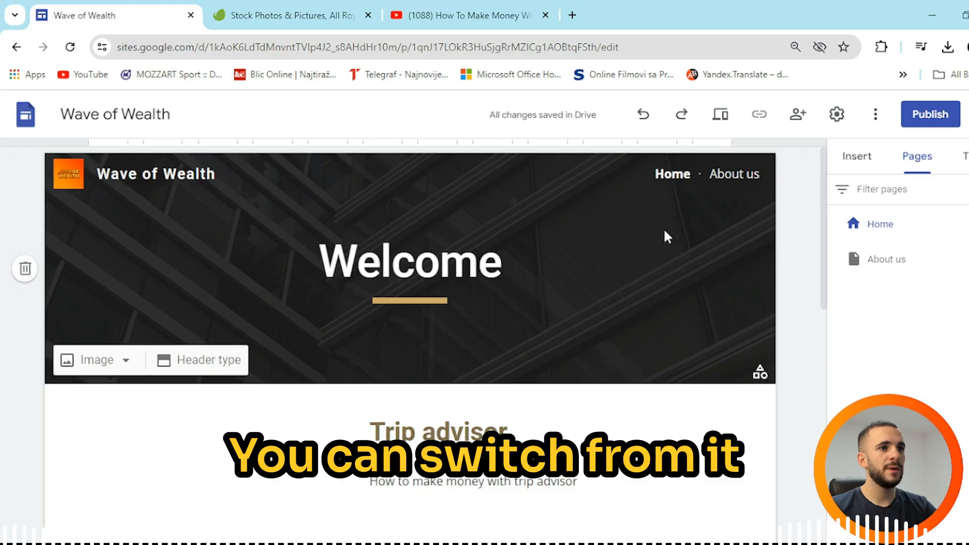
{"action": "scroll", "coordinate": [664, 237], "scroll_direction": "down", "scroll_amount": 10}
{"action": "scroll", "coordinate": [661, 241], "scroll_direction": "up", "scroll_amount": 10}
{"action": "scroll", "coordinate": [661, 241], "scroll_direction": "down", "scroll_amount": 11}
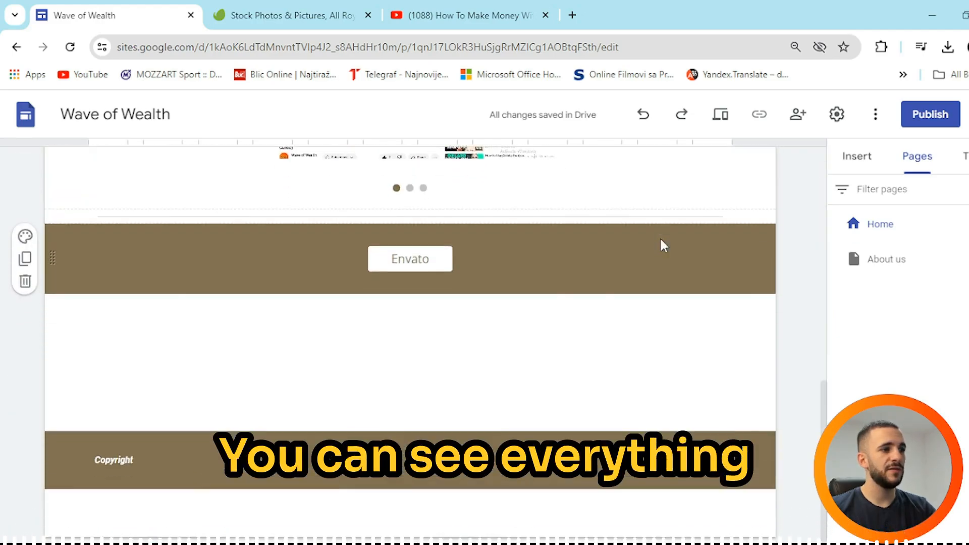
{"action": "scroll", "coordinate": [661, 241], "scroll_direction": "up", "scroll_amount": 9}
{"action": "scroll", "coordinate": [661, 244], "scroll_direction": "up", "scroll_amount": 5}
{"action": "left_click", "coordinate": [734, 174]}
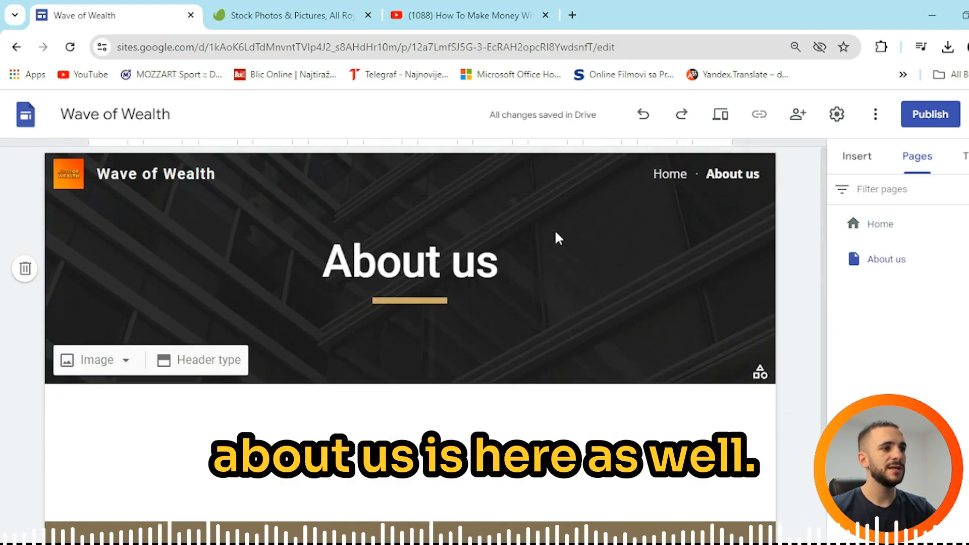
{"action": "scroll", "coordinate": [555, 237], "scroll_direction": "down", "scroll_amount": 2}
{"action": "scroll", "coordinate": [729, 361], "scroll_direction": "up", "scroll_amount": 2}
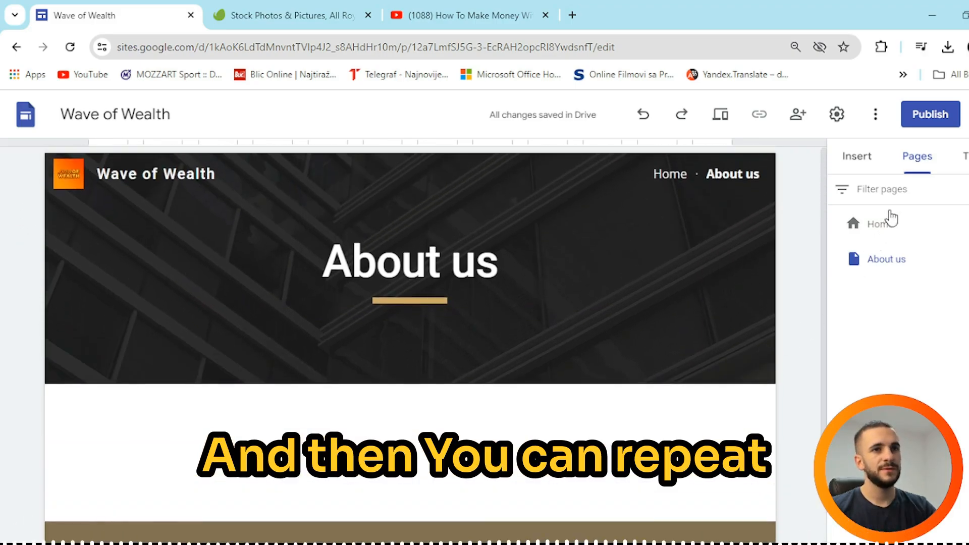
Step: Insert a content block with two side-by-side image placeholders and text below each on the About us page
{"action": "left_click", "coordinate": [857, 157]}
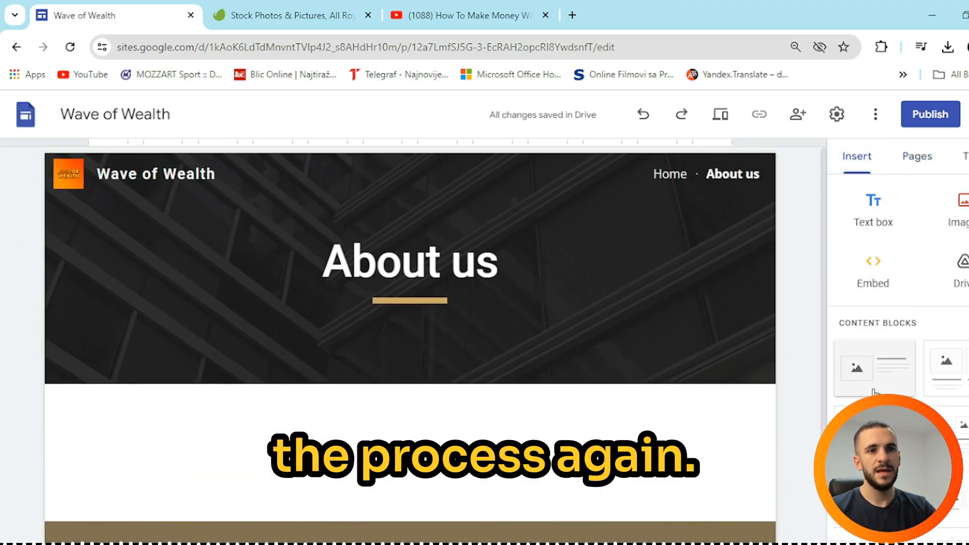
{"action": "left_click", "coordinate": [945, 366]}
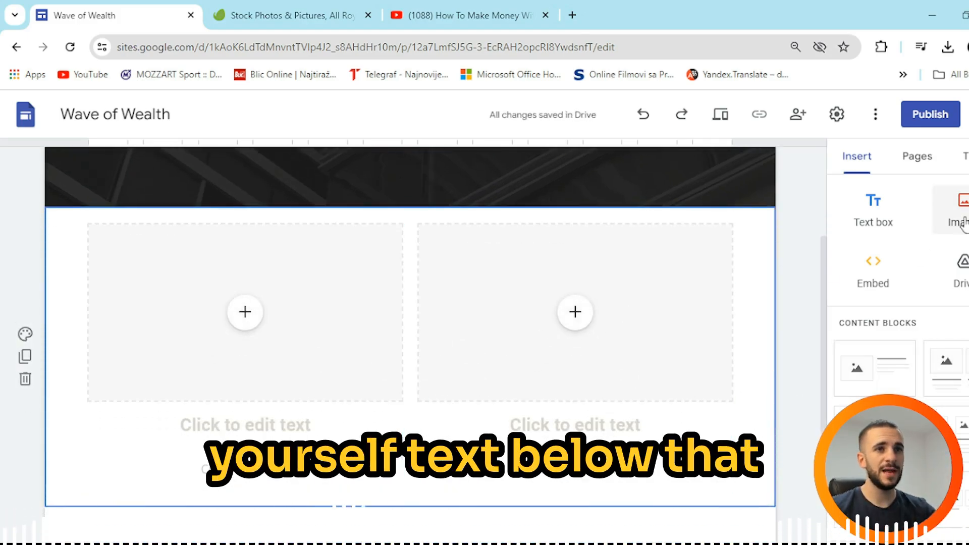
Step: Browse the remaining insertable elements and the recent spreadsheets offered for Charts without inserting one
{"action": "scroll", "coordinate": [939, 288], "scroll_direction": "down", "scroll_amount": 5}
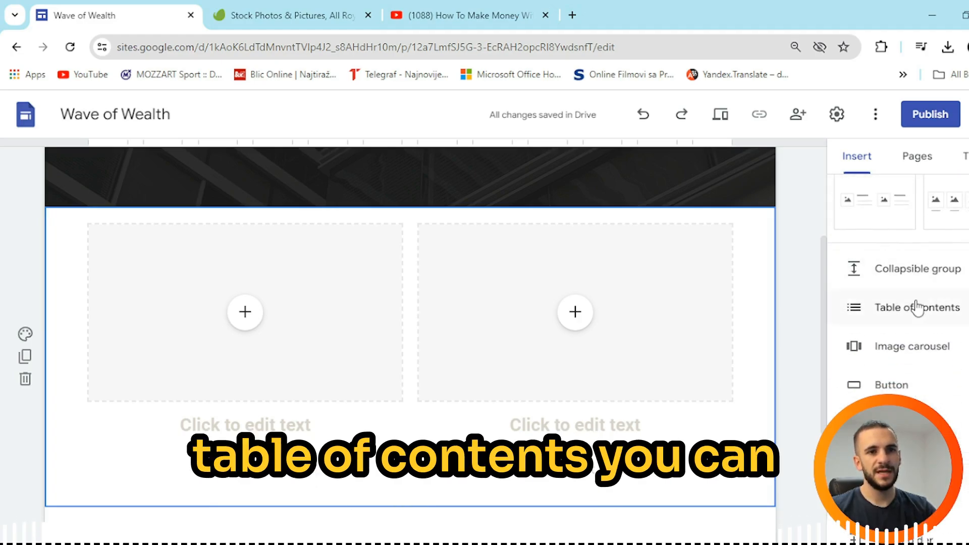
{"action": "scroll", "coordinate": [919, 307], "scroll_direction": "down", "scroll_amount": 5}
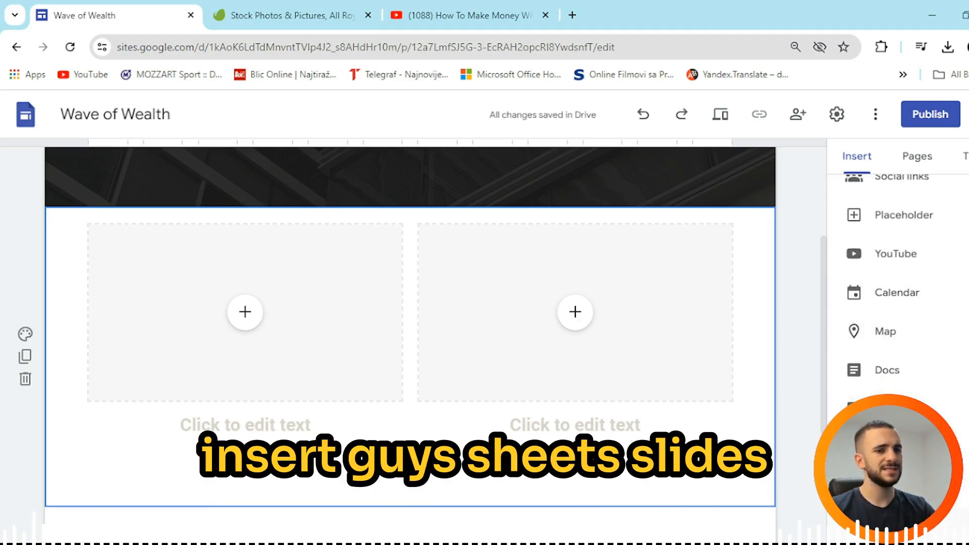
{"action": "left_click", "coordinate": [891, 487]}
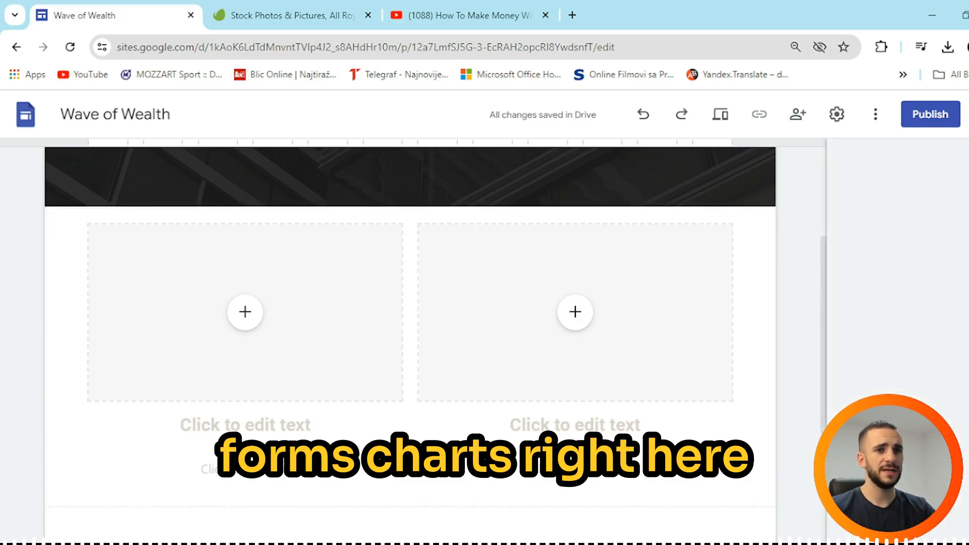
{"action": "scroll", "coordinate": [849, 275], "scroll_direction": "down", "scroll_amount": 6}
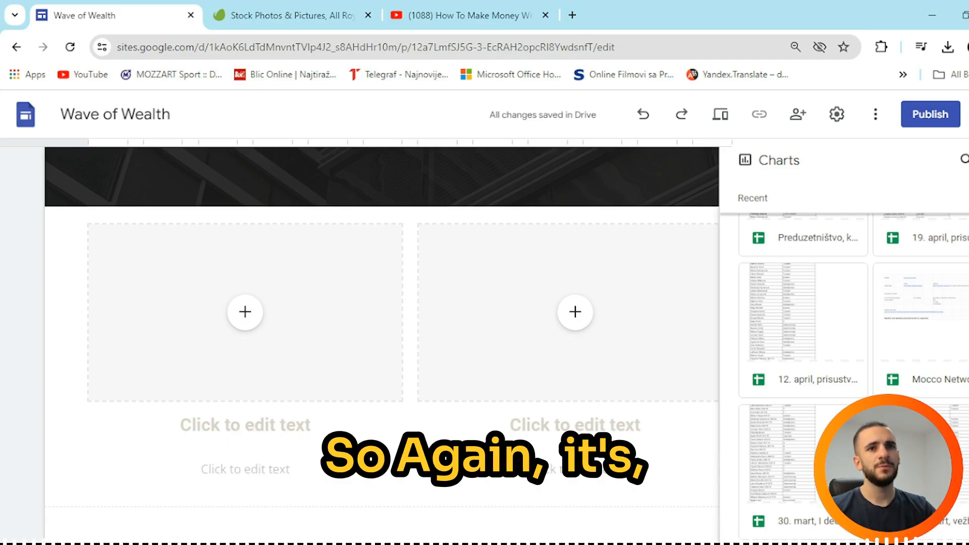
{"action": "left_click", "coordinate": [968, 160]}
Step: Open the preview of the site on the About us page
{"action": "scroll", "coordinate": [679, 283], "scroll_direction": "up", "scroll_amount": 4}
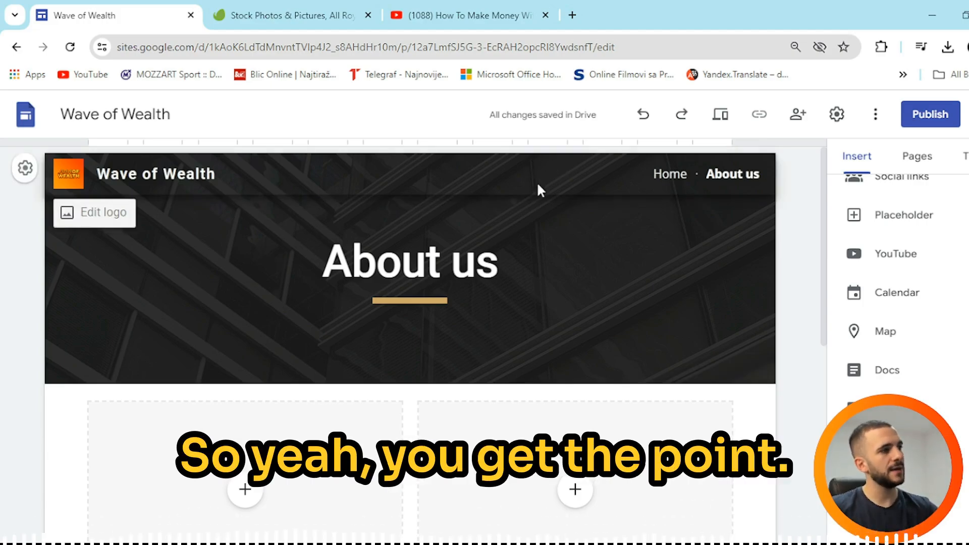
{"action": "scroll", "coordinate": [931, 237], "scroll_direction": "up", "scroll_amount": 5}
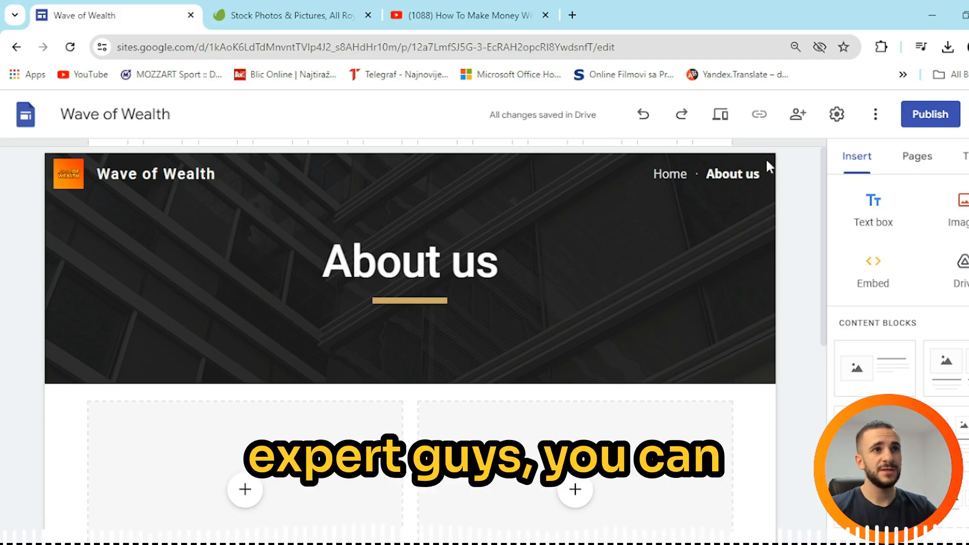
{"action": "left_click", "coordinate": [719, 123]}
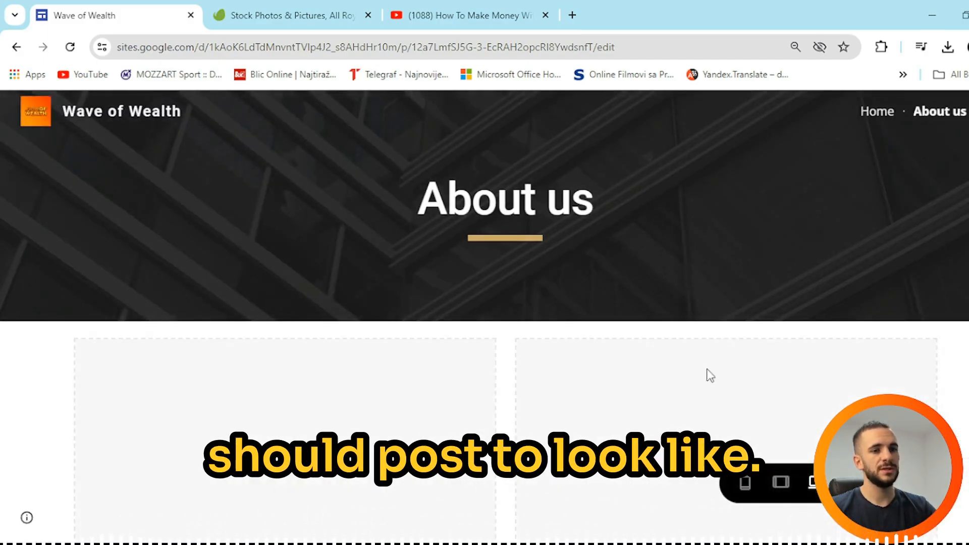
Step: Review the desktop preview of the About us page and the full Home page
{"action": "scroll", "coordinate": [595, 298], "scroll_direction": "down", "scroll_amount": 3}
{"action": "scroll", "coordinate": [595, 298], "scroll_direction": "up", "scroll_amount": 3}
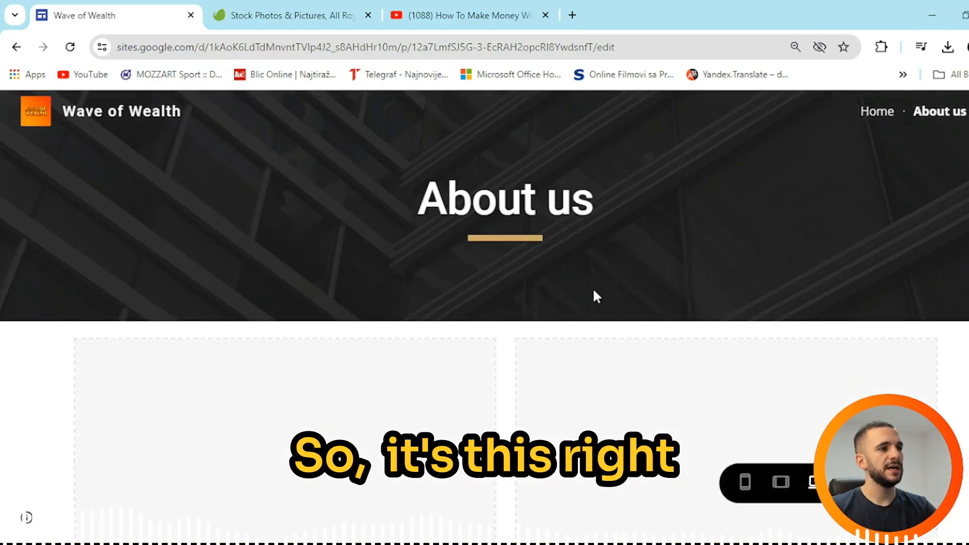
{"action": "left_click", "coordinate": [878, 113]}
{"action": "scroll", "coordinate": [631, 244], "scroll_direction": "down", "scroll_amount": 5}
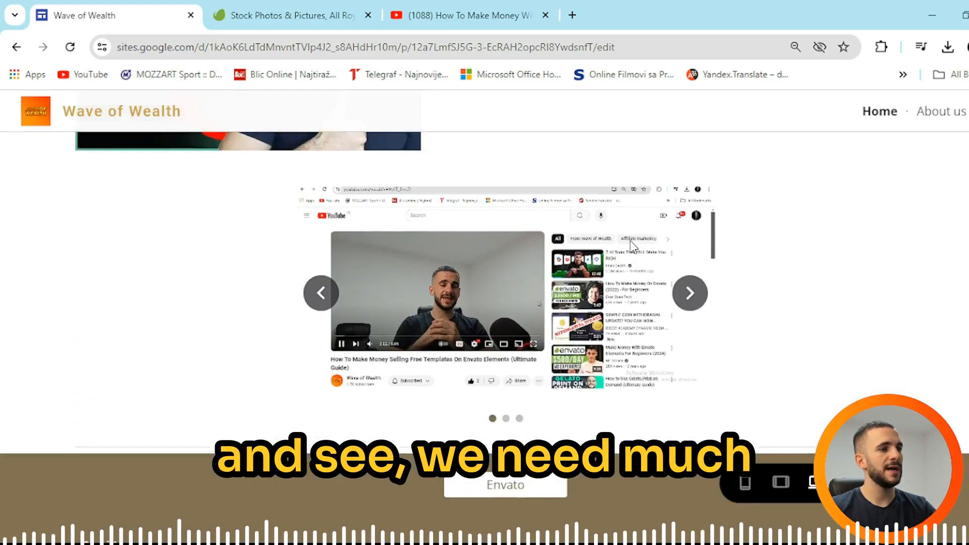
{"action": "scroll", "coordinate": [630, 245], "scroll_direction": "up", "scroll_amount": 4}
{"action": "scroll", "coordinate": [633, 247], "scroll_direction": "up", "scroll_amount": 3}
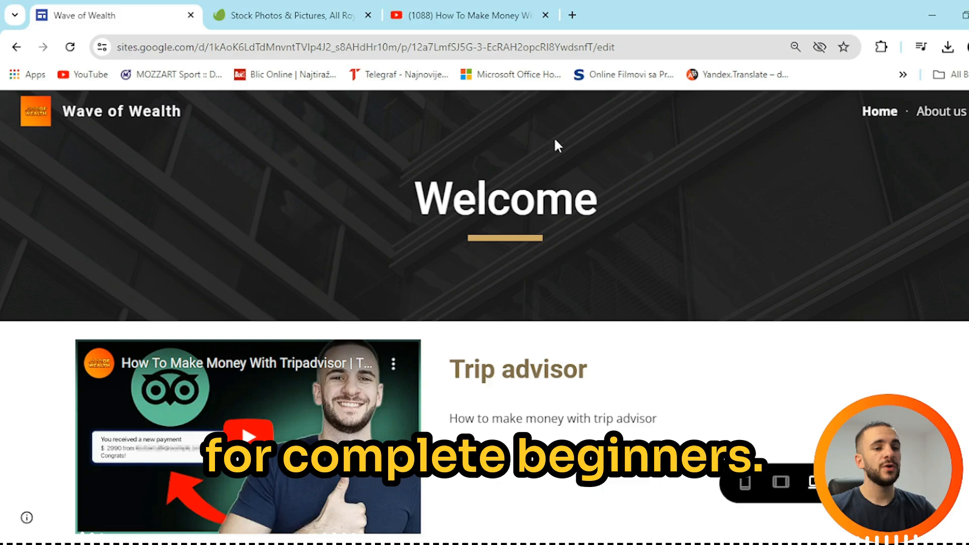
Step: Switch the preview to phone size and review the Home page from its header down to the footer
{"action": "left_click", "coordinate": [745, 482]}
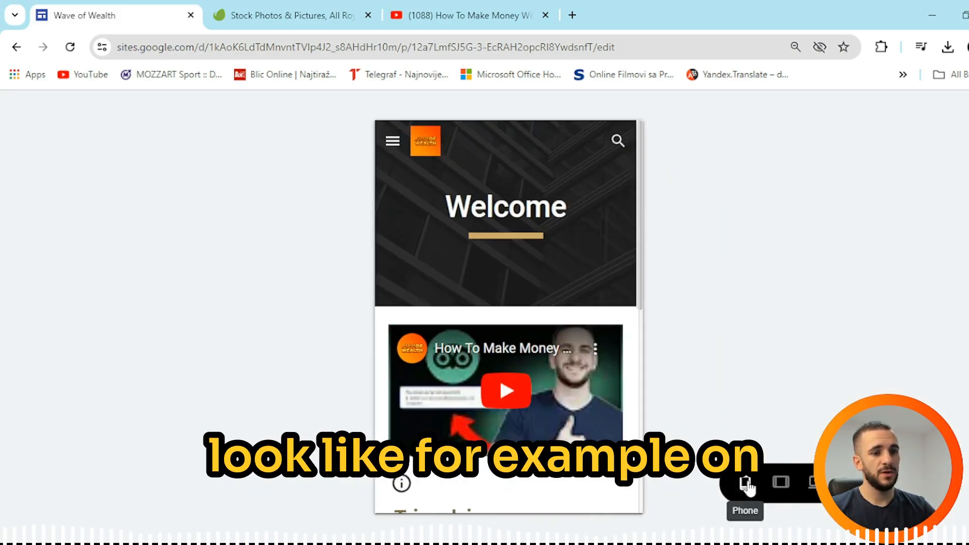
{"action": "scroll", "coordinate": [574, 346], "scroll_direction": "down", "scroll_amount": 10}
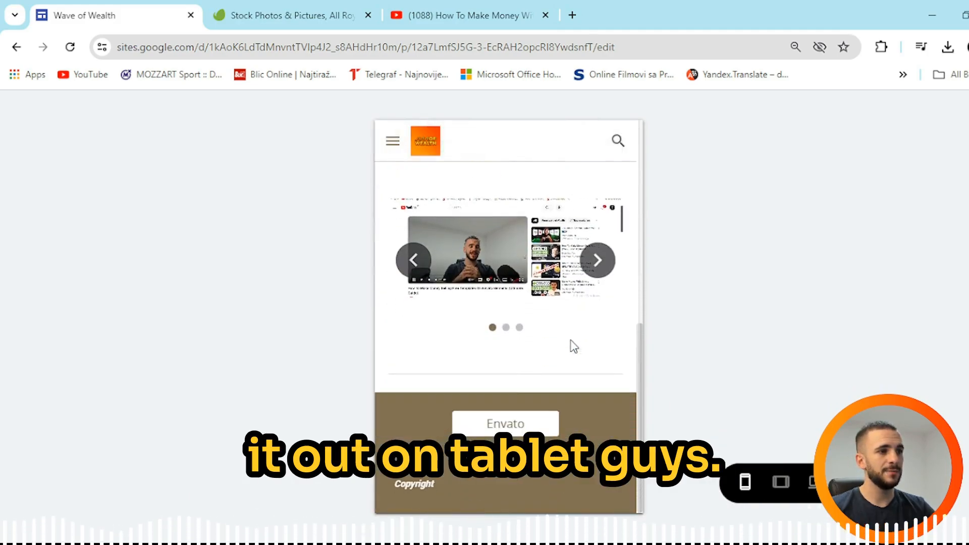
{"action": "scroll", "coordinate": [574, 346], "scroll_direction": "up", "scroll_amount": 10}
{"action": "scroll", "coordinate": [574, 346], "scroll_direction": "down", "scroll_amount": 10}
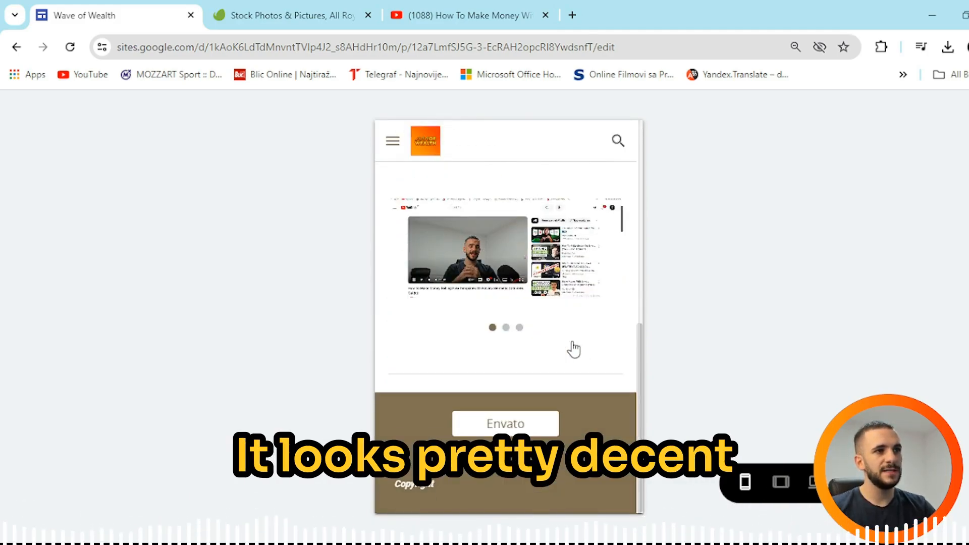
{"action": "scroll", "coordinate": [574, 348], "scroll_direction": "up", "scroll_amount": 10}
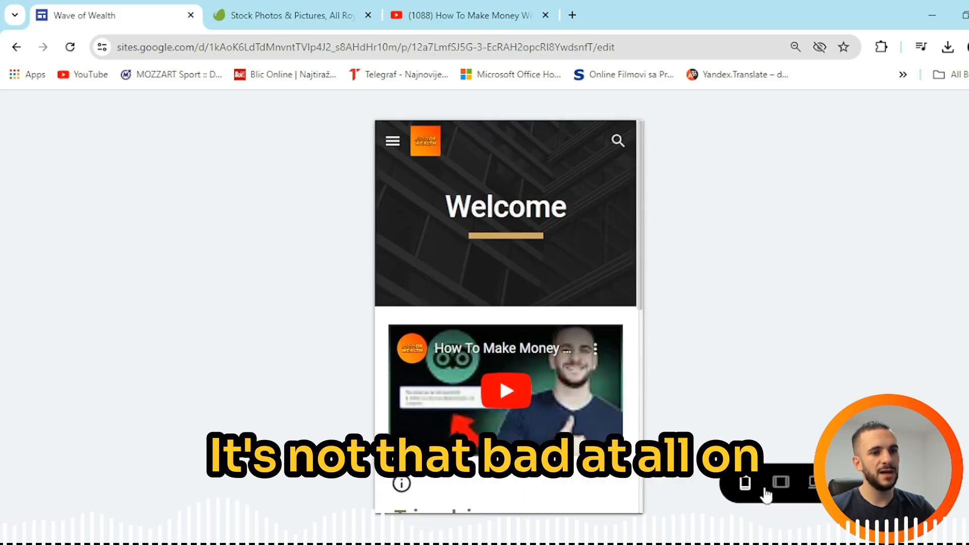
Step: Switch the preview to tablet size and review the Home page from its header down to the footer
{"action": "left_click", "coordinate": [781, 483]}
{"action": "scroll", "coordinate": [603, 328], "scroll_direction": "down", "scroll_amount": 10}
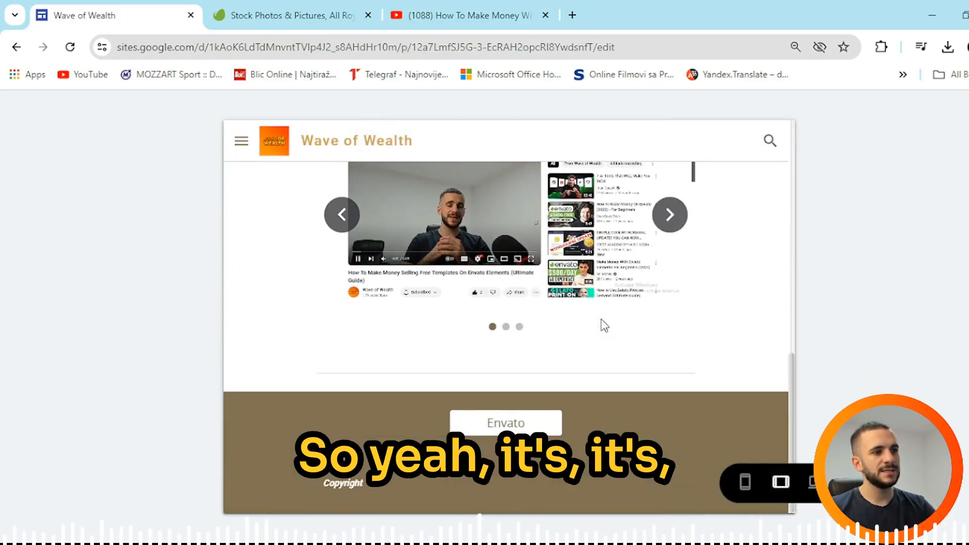
{"action": "scroll", "coordinate": [601, 325], "scroll_direction": "up", "scroll_amount": 10}
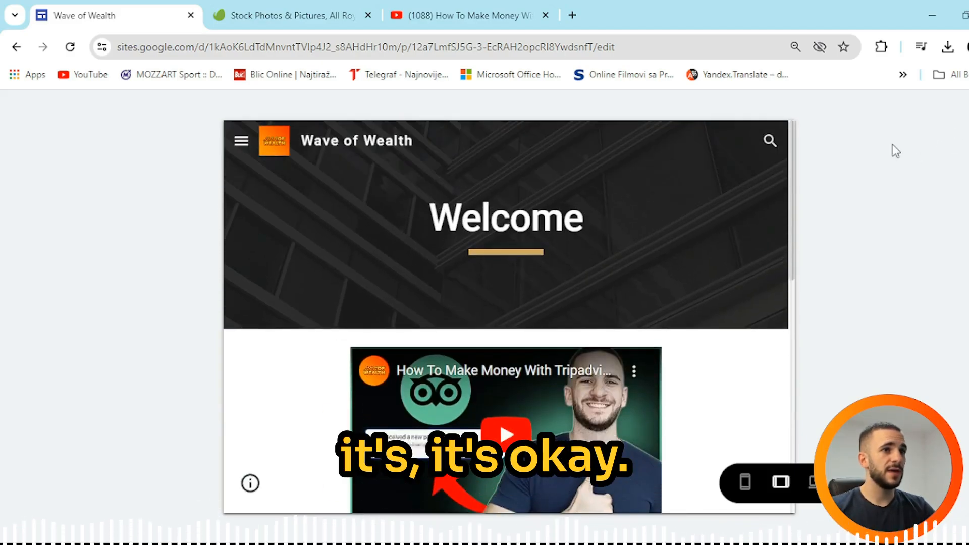
Step: Return to the About us page in the preview and exit to the editor
{"action": "left_click", "coordinate": [17, 49]}
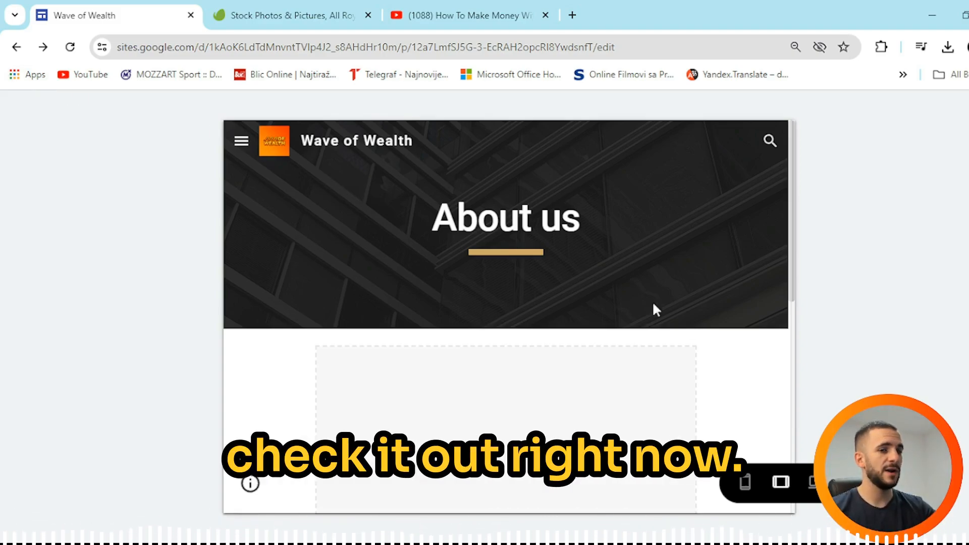
{"action": "left_click", "coordinate": [858, 482]}
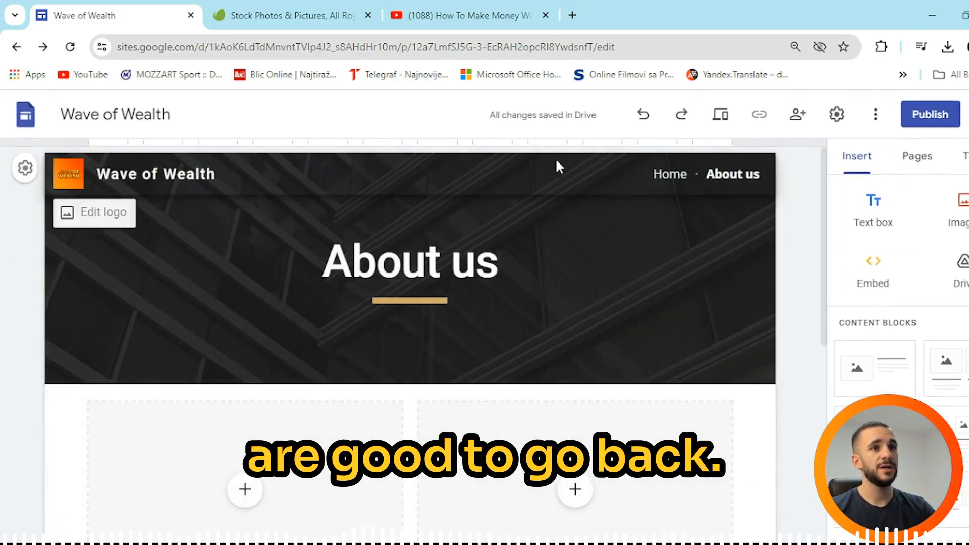
{"action": "scroll", "coordinate": [558, 169], "scroll_direction": "down", "scroll_amount": 6}
{"action": "scroll", "coordinate": [640, 232], "scroll_direction": "up", "scroll_amount": 10}
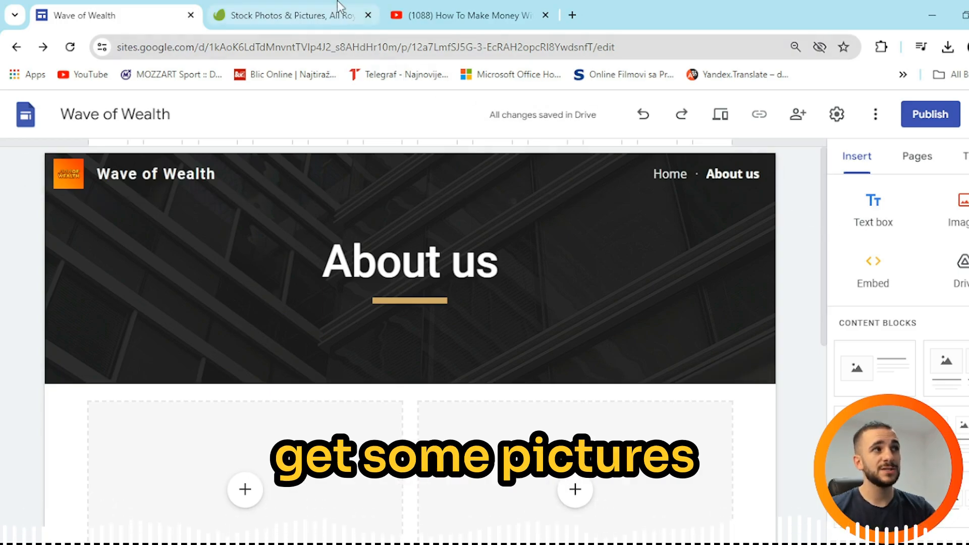
{"action": "left_click", "coordinate": [313, 14]}
{"action": "left_click", "coordinate": [149, 10]}
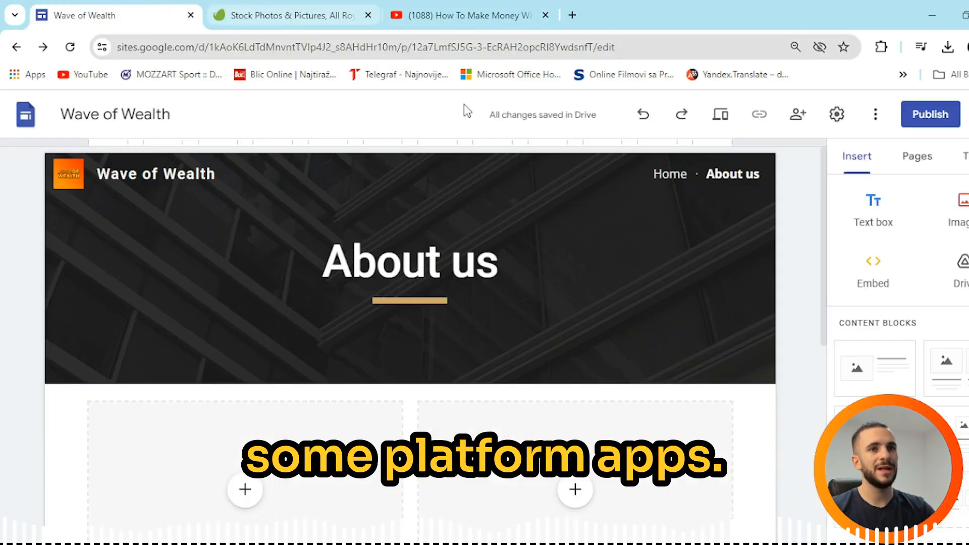
Step: Examine the site's sharing settings for people with access, draft access and published access, and close them unchanged
{"action": "left_click", "coordinate": [799, 115]}
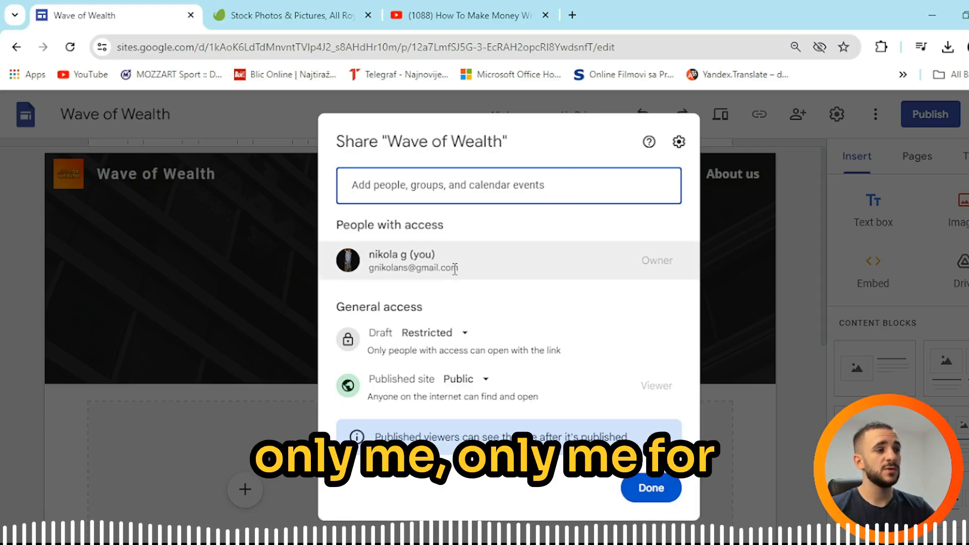
{"action": "mouse_move", "coordinate": [455, 269]}
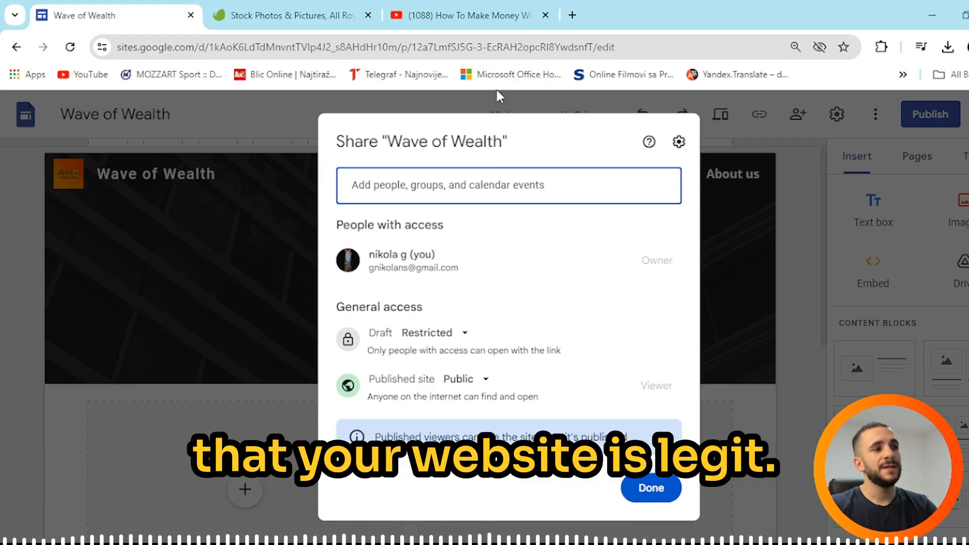
{"action": "left_click", "coordinate": [799, 152]}
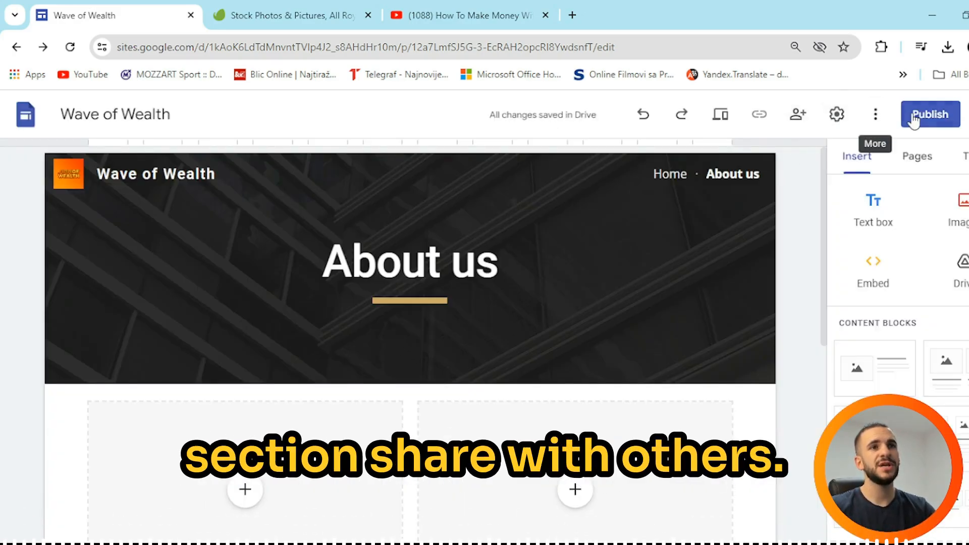
Step: Publish the site to the web with the web address wave-of-wealth
{"action": "left_click", "coordinate": [930, 114]}
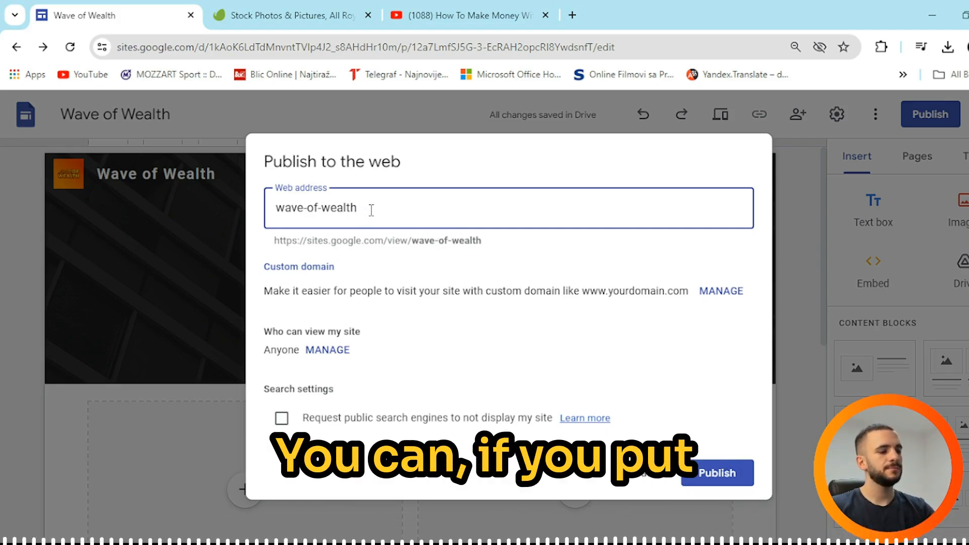
{"action": "type", "text": "h"}
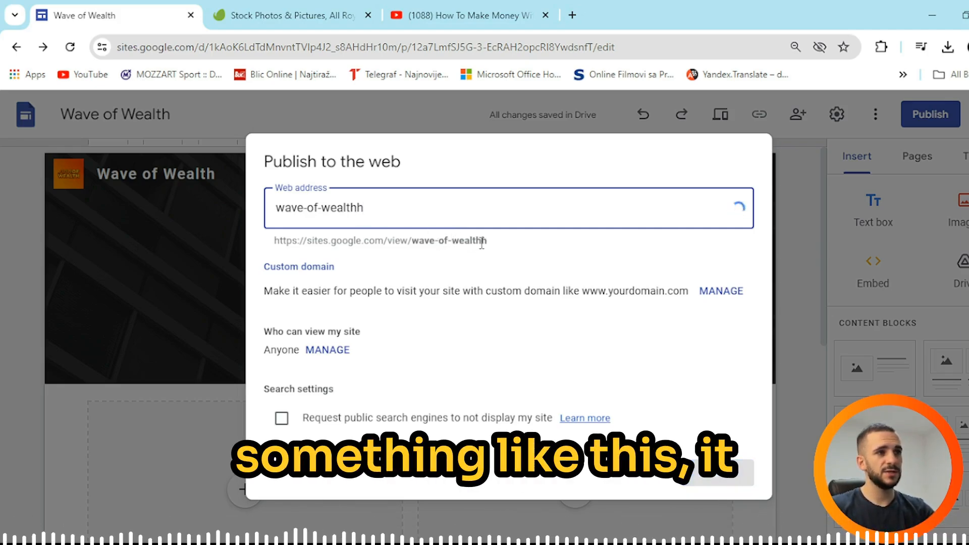
{"action": "left_click_drag", "start_coordinate": [470, 243], "coordinate": [412, 241]}
{"action": "left_click", "coordinate": [386, 214]}
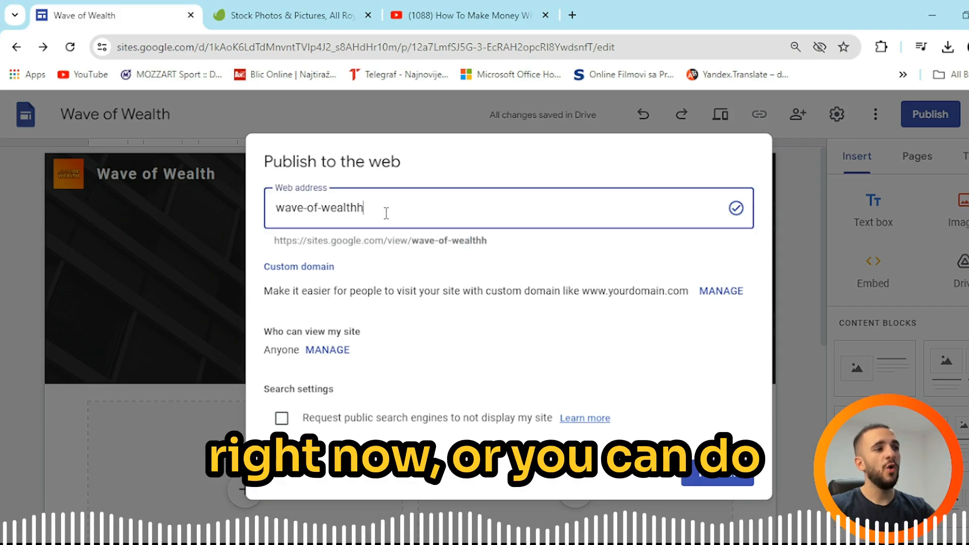
{"action": "key", "text": "BackSpace"}
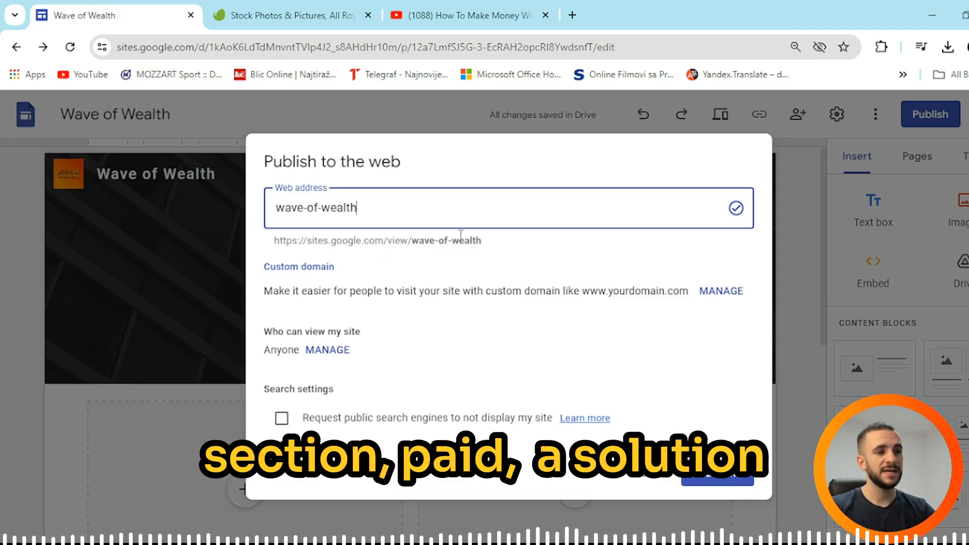
{"action": "left_click", "coordinate": [717, 479]}
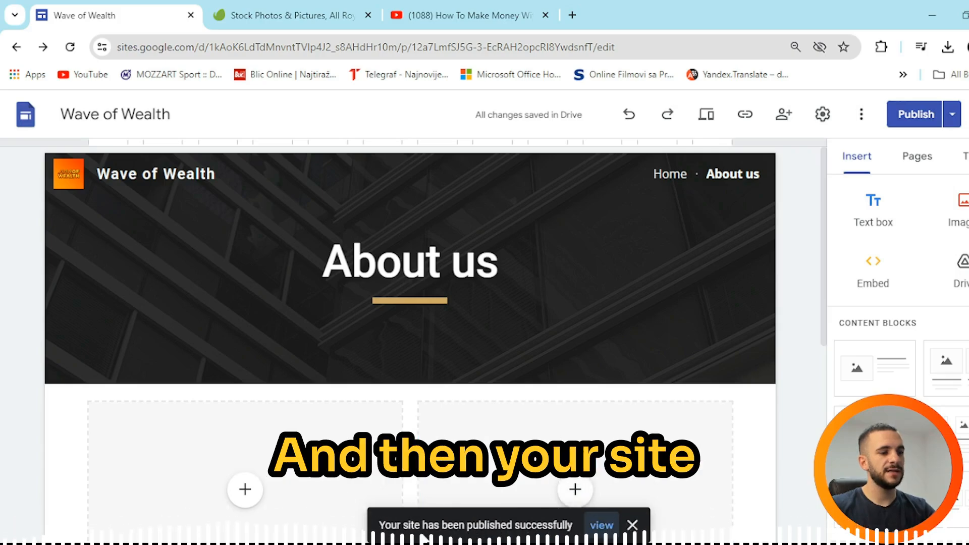
Step: View the published site's About us page, follow its Home link and go back to the About us page
{"action": "left_click", "coordinate": [601, 525]}
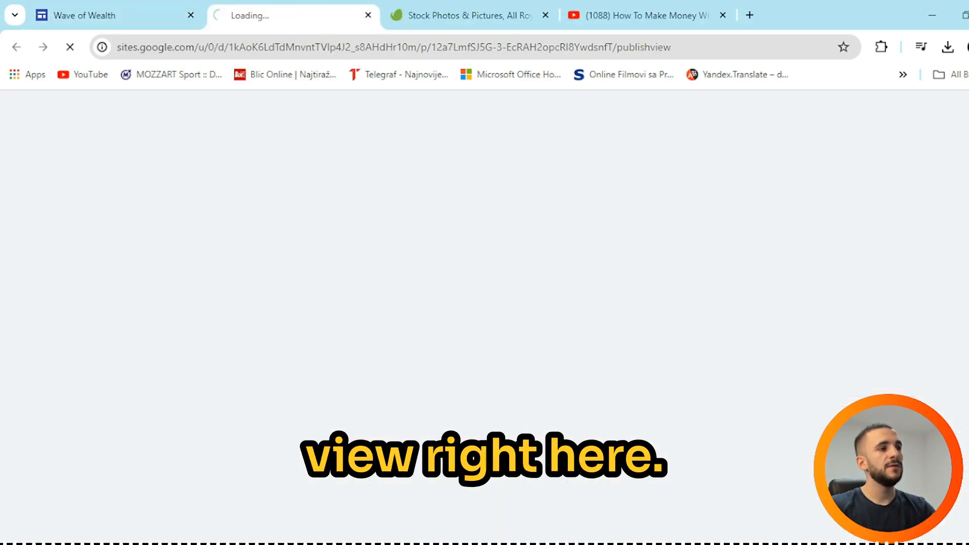
{"action": "scroll", "coordinate": [436, 287], "scroll_direction": "down", "scroll_amount": 3}
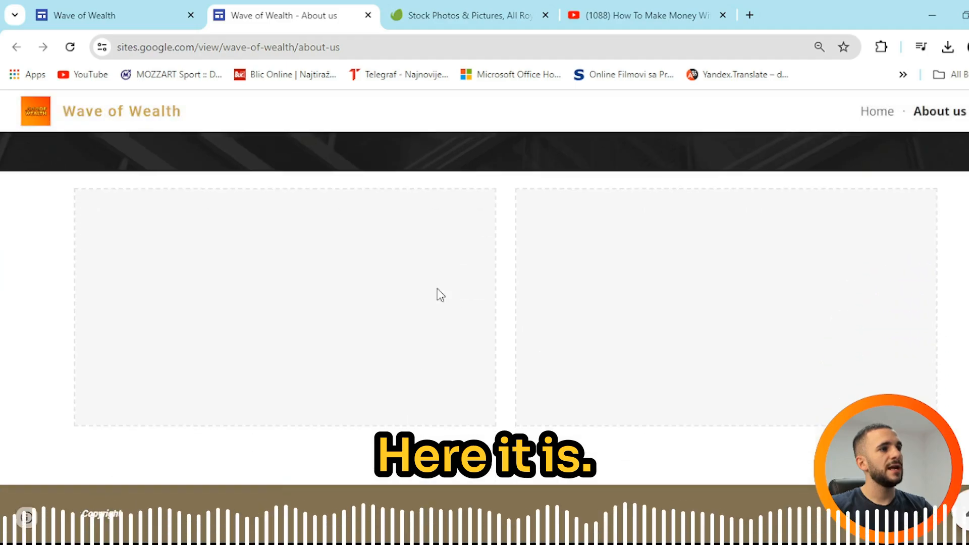
{"action": "scroll", "coordinate": [437, 291], "scroll_direction": "up", "scroll_amount": 3}
{"action": "left_click", "coordinate": [878, 108]}
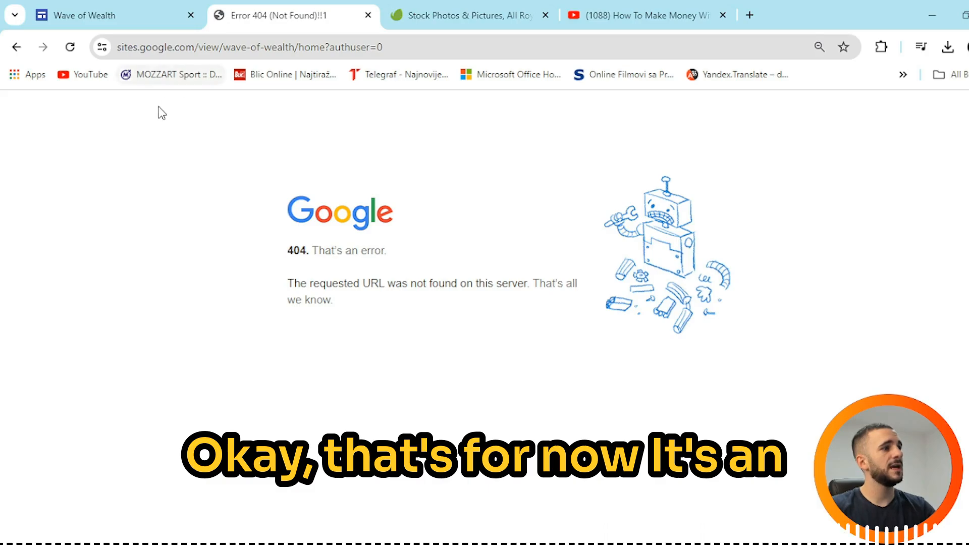
{"action": "key", "text": "alt+Left"}
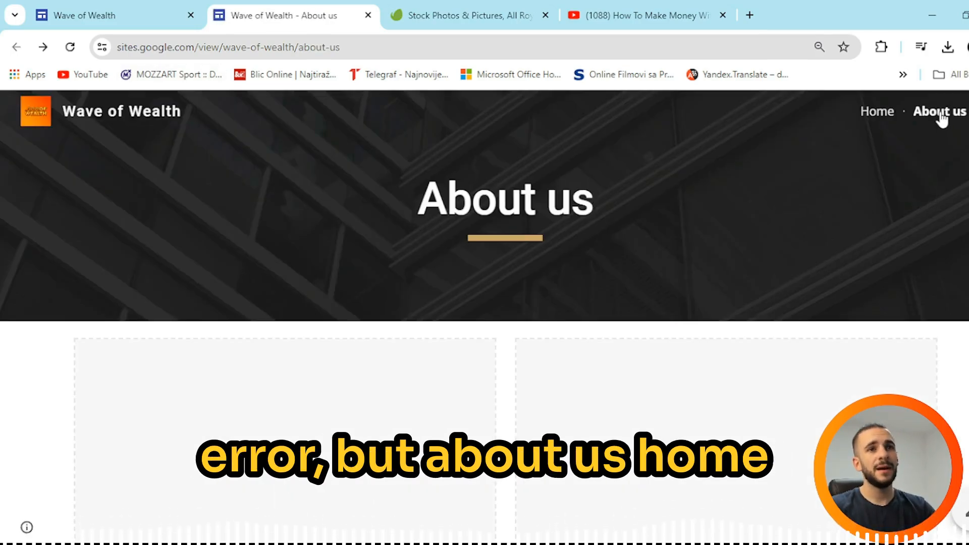
Step: Select the full web address of the published About us page for copying
{"action": "left_click", "coordinate": [192, 48]}
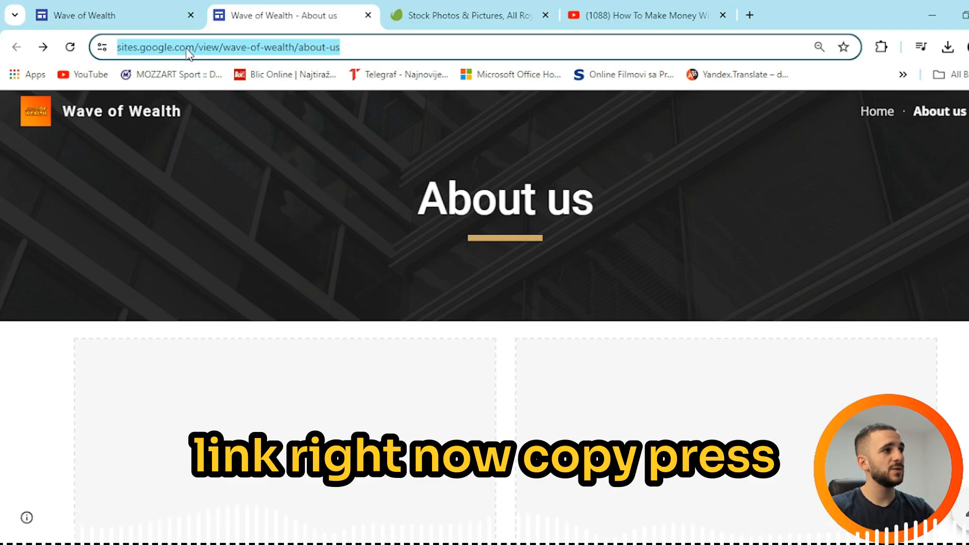